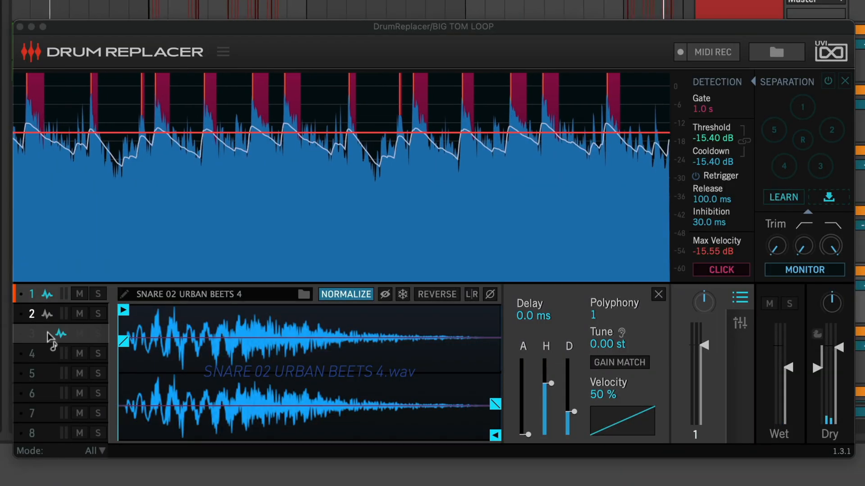
pyautogui.click(46, 334)
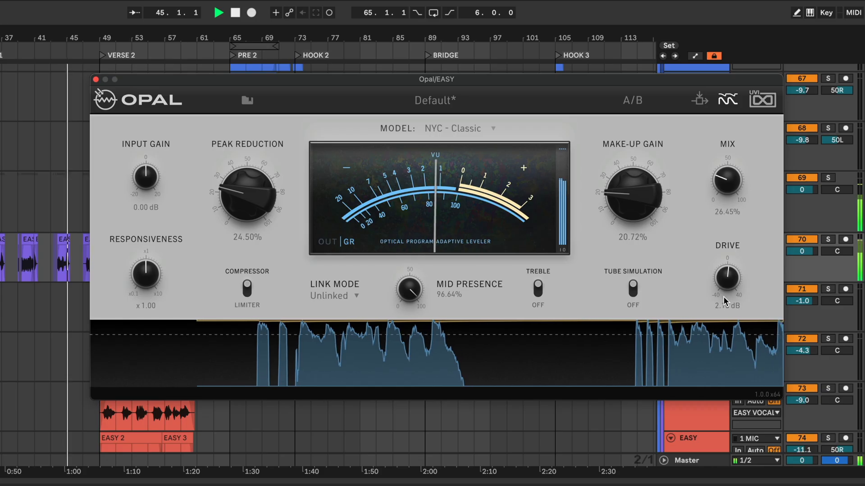
pyautogui.moveTo(725, 274); pyautogui.dragTo(725, 205)
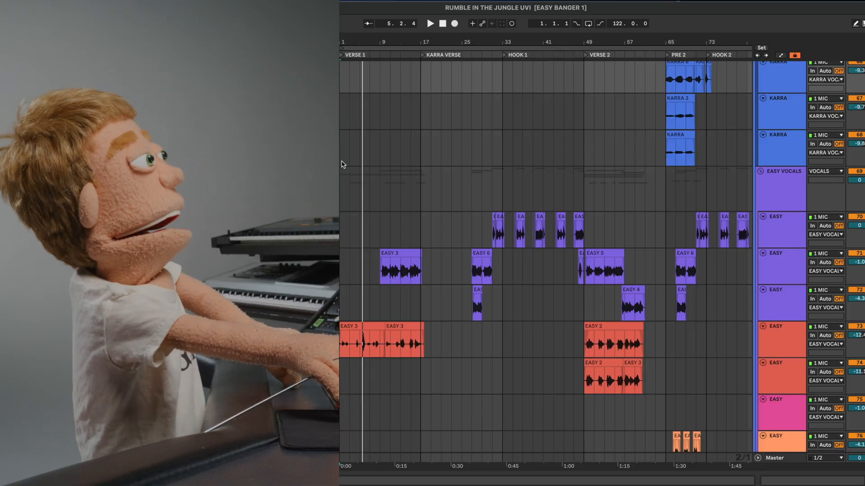
# Examine the arrangement's vocal, horn, siren and impact tracks, including the HORNS group, starting from bar 1
pyautogui.click(342, 166)
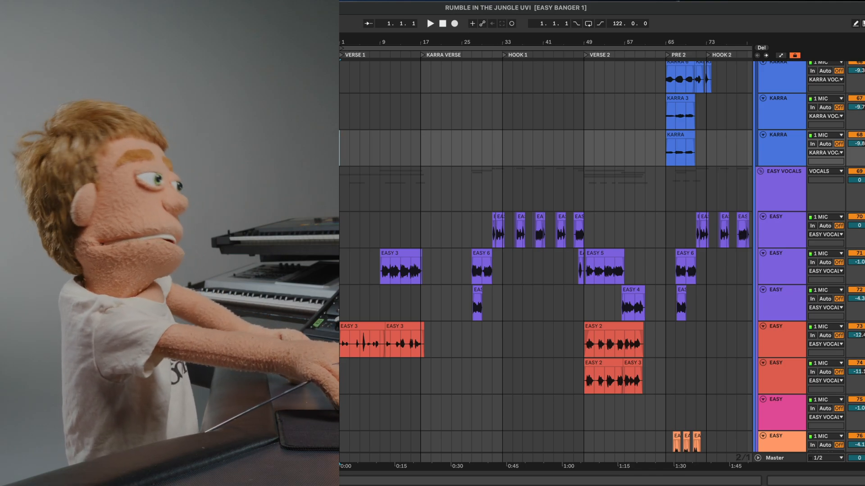
pyautogui.scroll(5, 397, 211)
pyautogui.scroll(20, 399, 213)
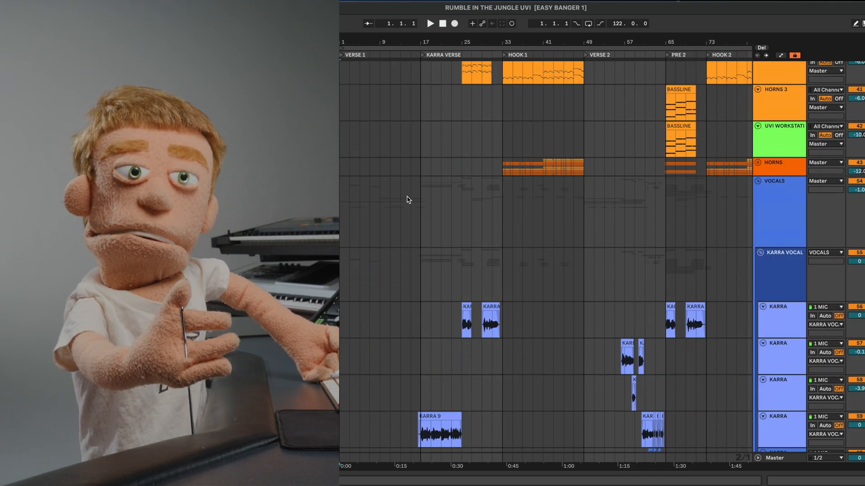
pyautogui.scroll(4, 423, 194)
pyautogui.scroll(-10, 424, 193)
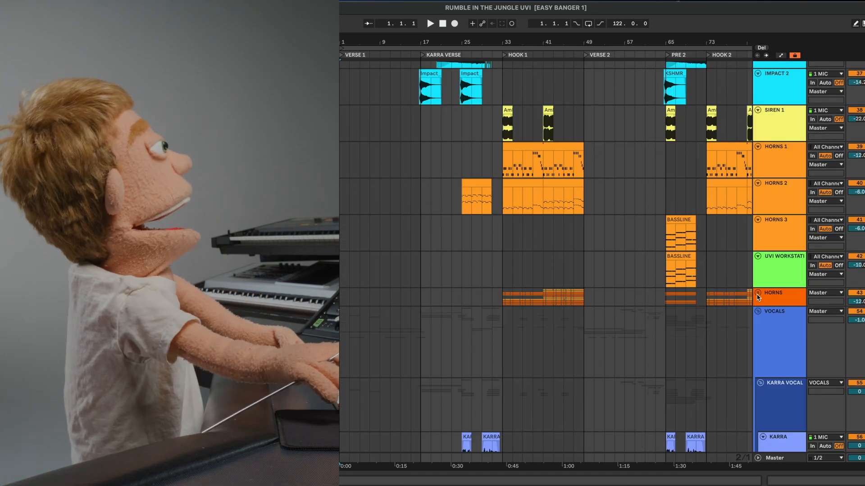
pyautogui.click(758, 293)
pyautogui.click(757, 293)
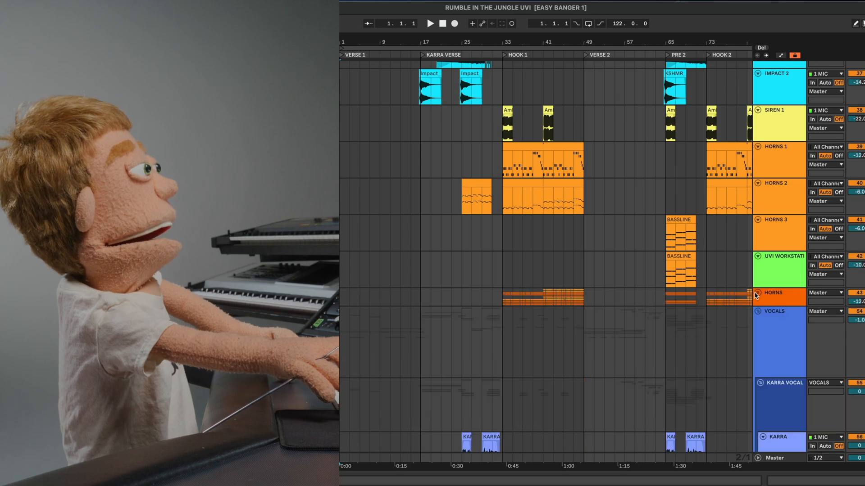
pyautogui.scroll(-2, 647, 245)
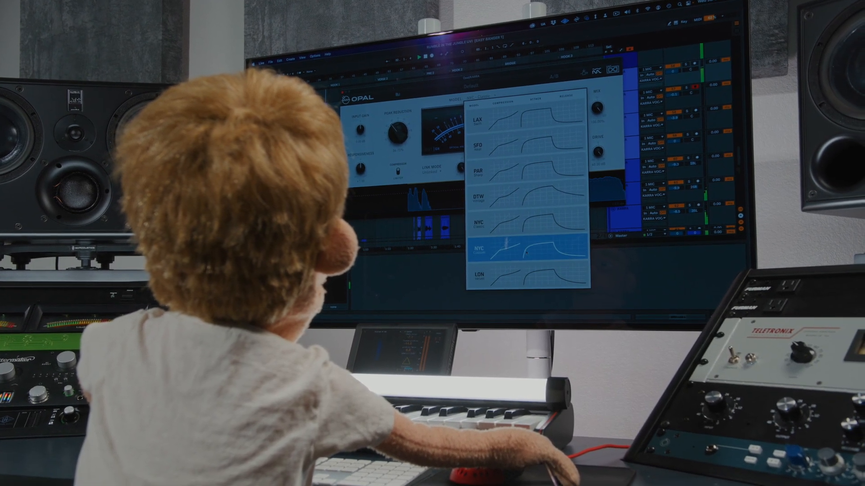
pyautogui.click(532, 256)
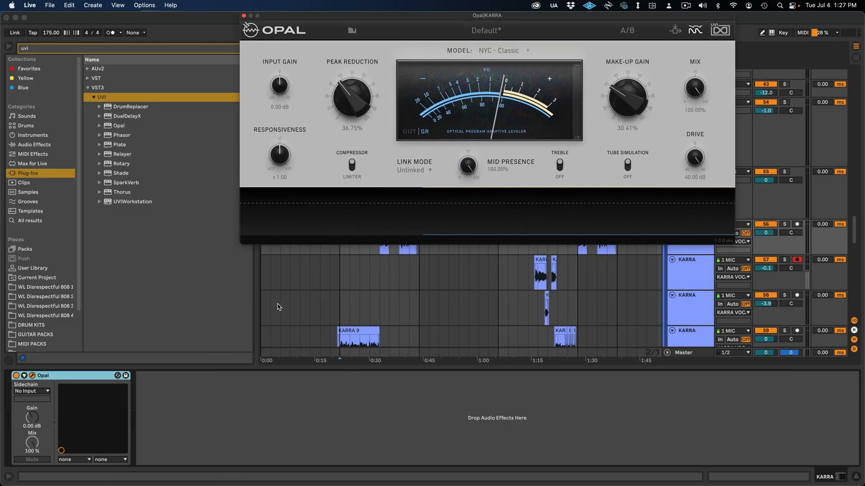
# Play the EASY vocals from bar 3 of Verse 1 and set track 73's volume to -9.0 dB
pyautogui.click(278, 307)
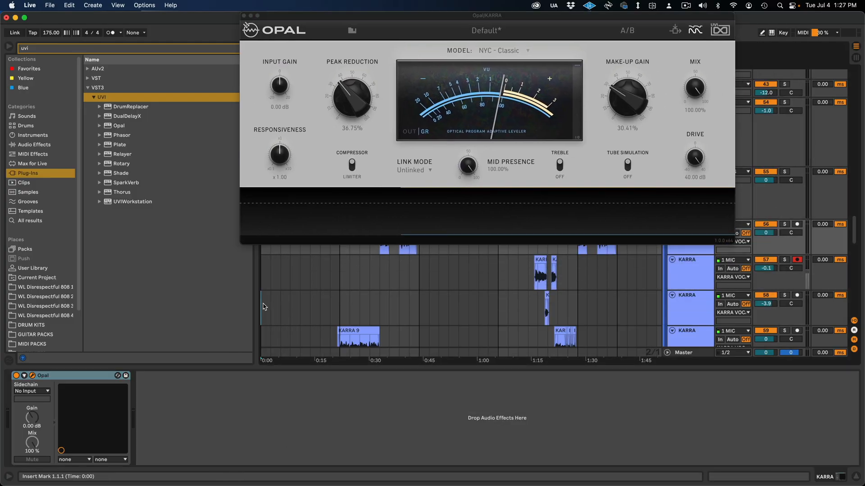
pyautogui.scroll(-5, 286, 299)
pyautogui.click(291, 264)
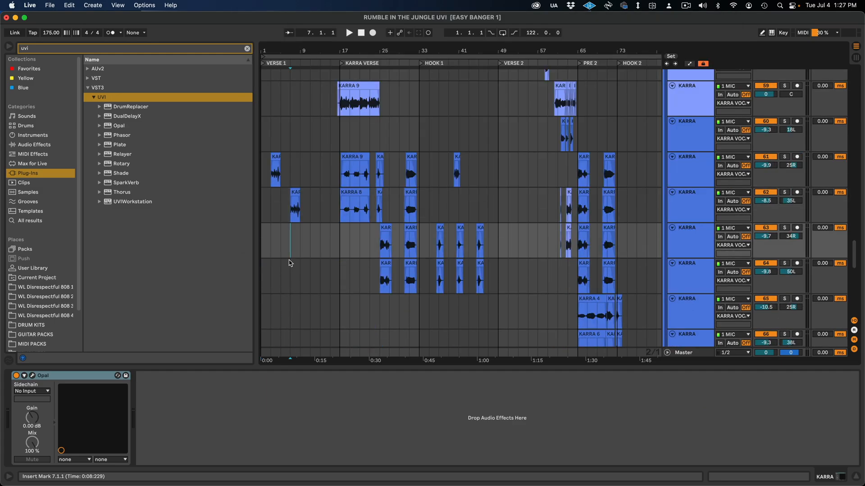
pyautogui.scroll(-10, 288, 263)
pyautogui.click(282, 225)
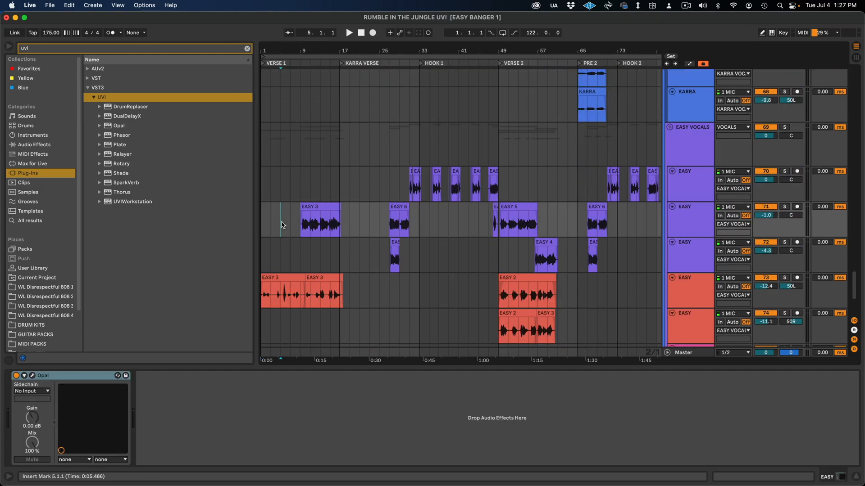
pyautogui.click(266, 219)
pyautogui.scroll(-5, 270, 223)
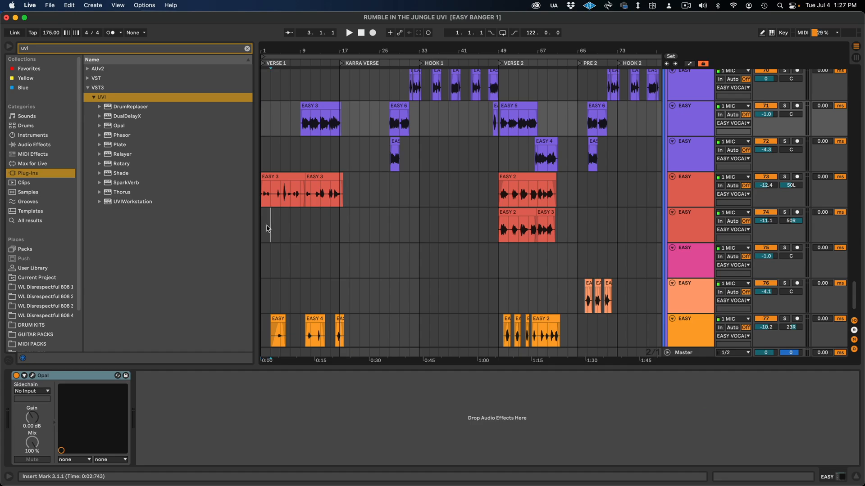
pyautogui.click(266, 226)
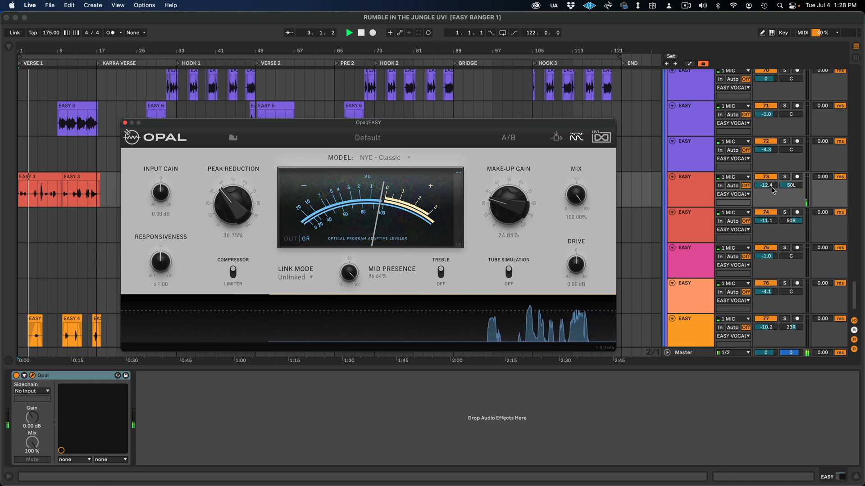
pyautogui.moveTo(769, 186); pyautogui.dragTo(769, 177)
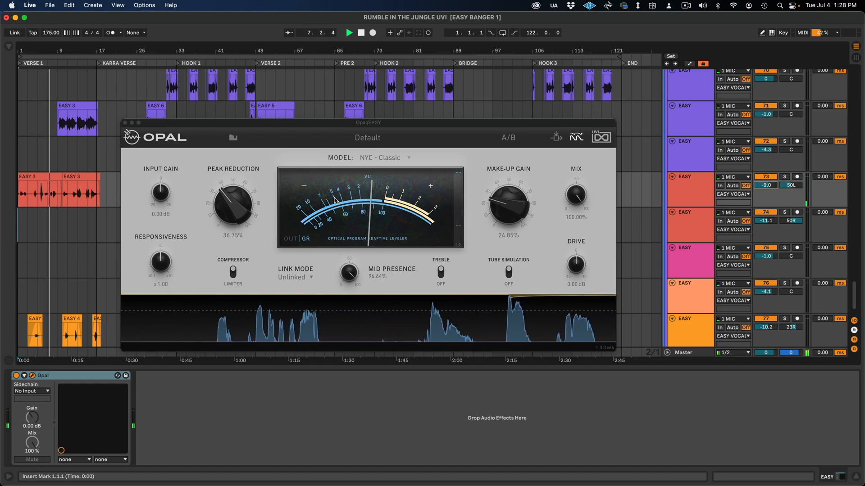
# Play the EASY 3 clip on track 71 from bar 9, setting Opal's Make-up Gain to 27.42% and Drive to 0.57 dB
pyautogui.click(59, 122)
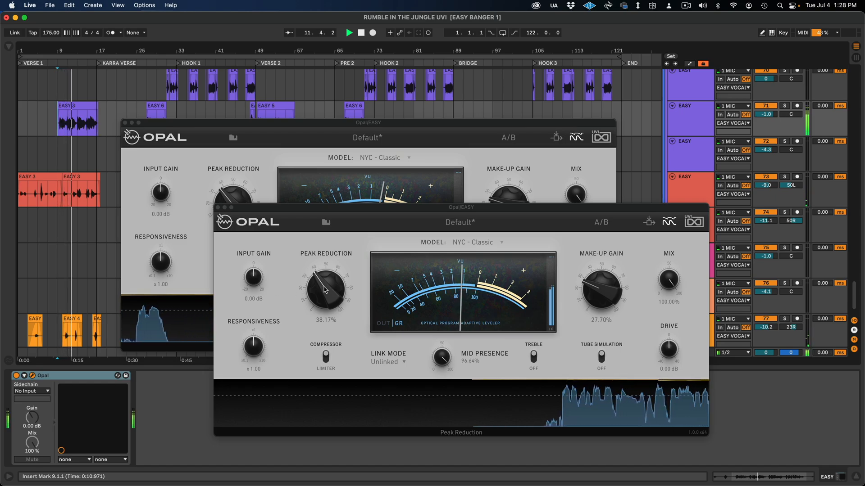
pyautogui.click(605, 293)
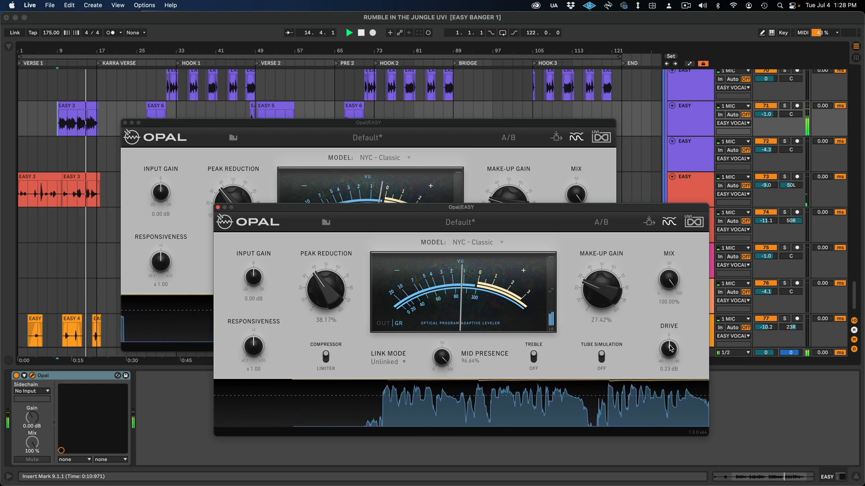
pyautogui.moveTo(669, 348)
pyautogui.mouseDown()
pyautogui.moveTo(674, 319)
pyautogui.moveTo(679, 340)
pyautogui.moveTo(669, 349)
pyautogui.mouseUp()
pyautogui.press('space')
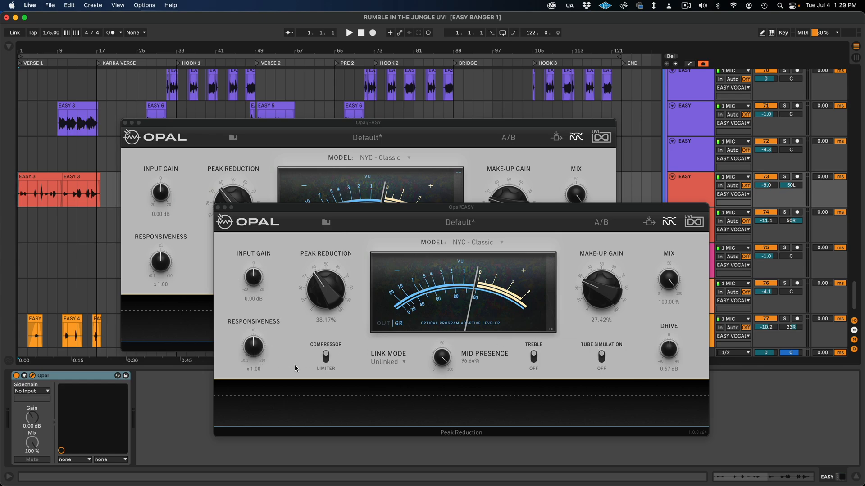
# With track 71 soloed, set its Opal Mid Presence to 100% and close the other Opal window
pyautogui.click(330, 356)
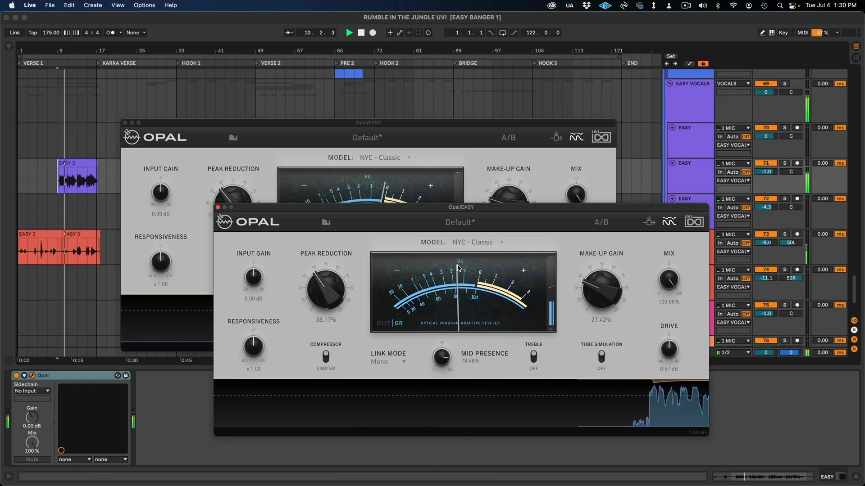
pyautogui.moveTo(458, 268); pyautogui.dragTo(470, 242)
pyautogui.click(784, 163)
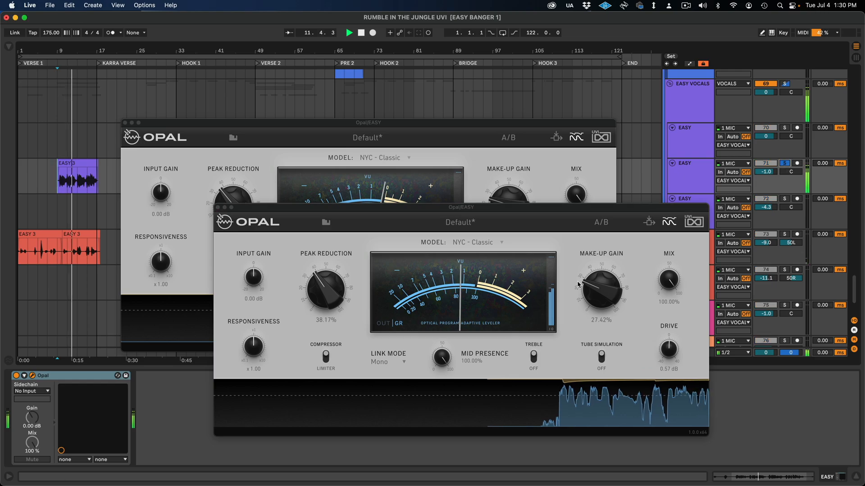
pyautogui.click(125, 122)
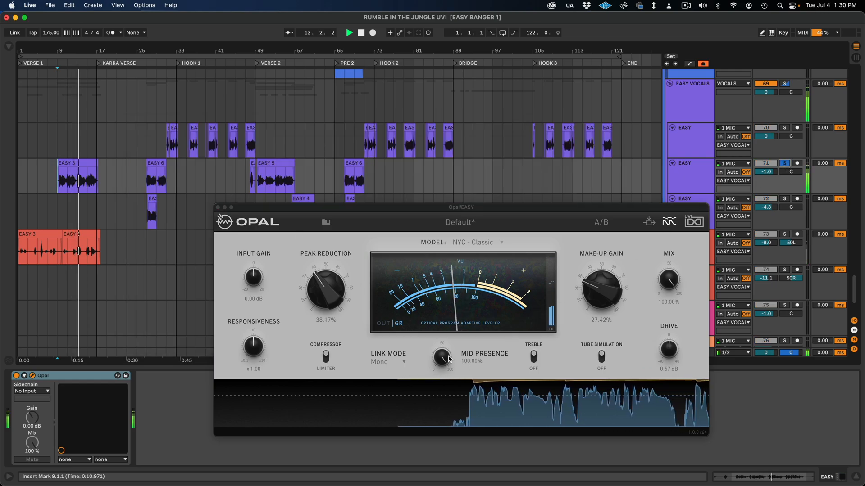
pyautogui.moveTo(448, 357); pyautogui.dragTo(465, 247)
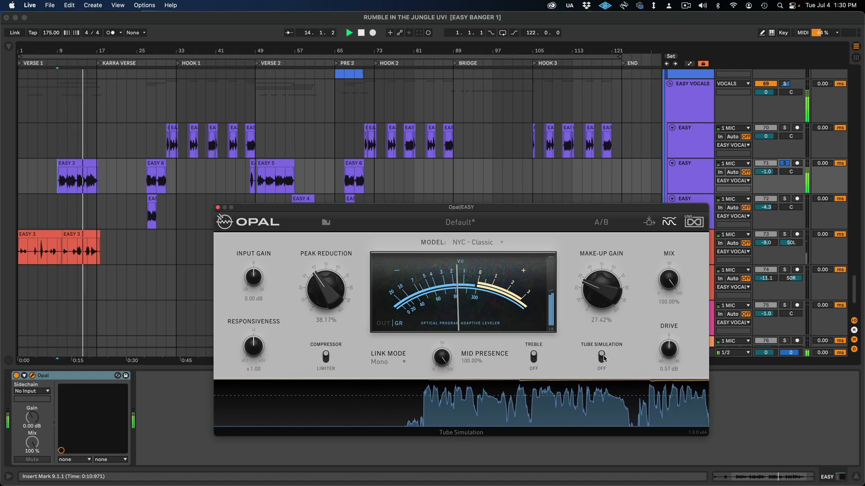
# Try Tube Simulation and Drive up to 40 dB on the EASY 3 vocal, and bring Drive back to about 0.95 dB
pyautogui.click(602, 357)
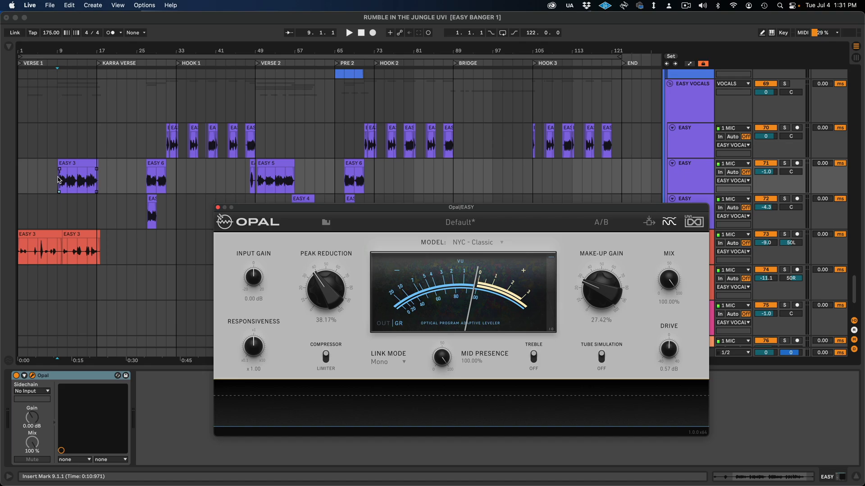
pyautogui.click(59, 179)
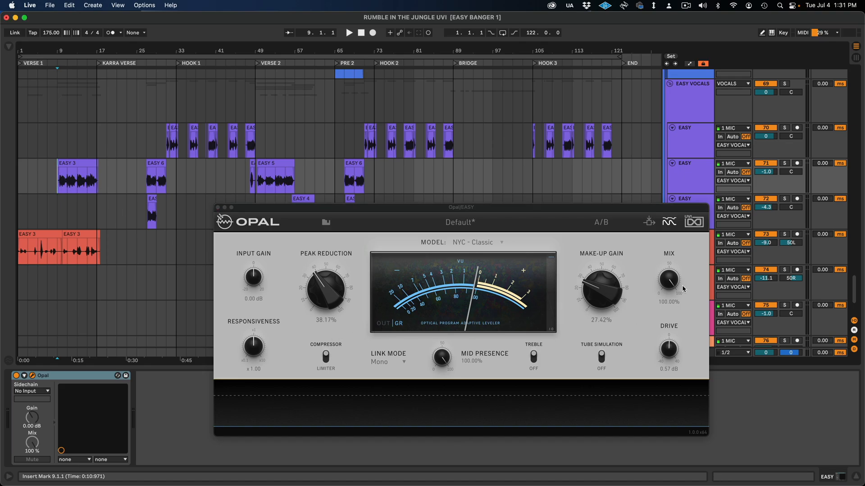
pyautogui.moveTo(684, 288); pyautogui.dragTo(671, 320)
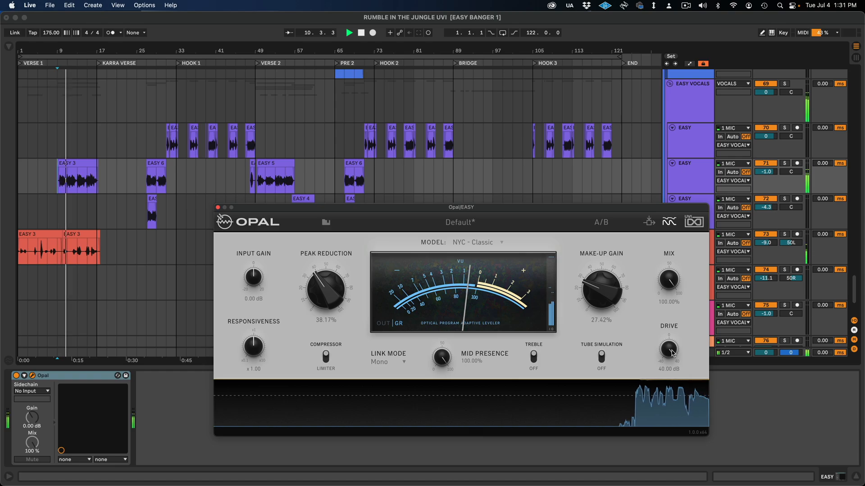
pyautogui.moveTo(670, 358); pyautogui.dragTo(679, 404)
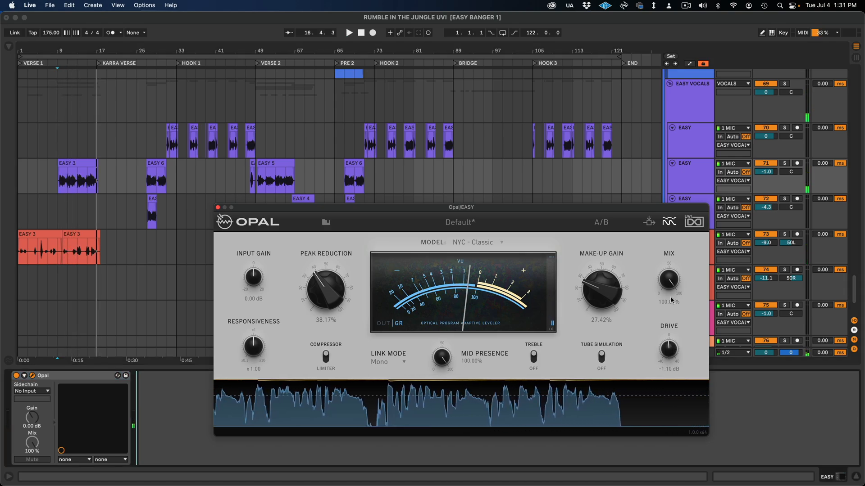
pyautogui.moveTo(673, 298); pyautogui.dragTo(674, 297)
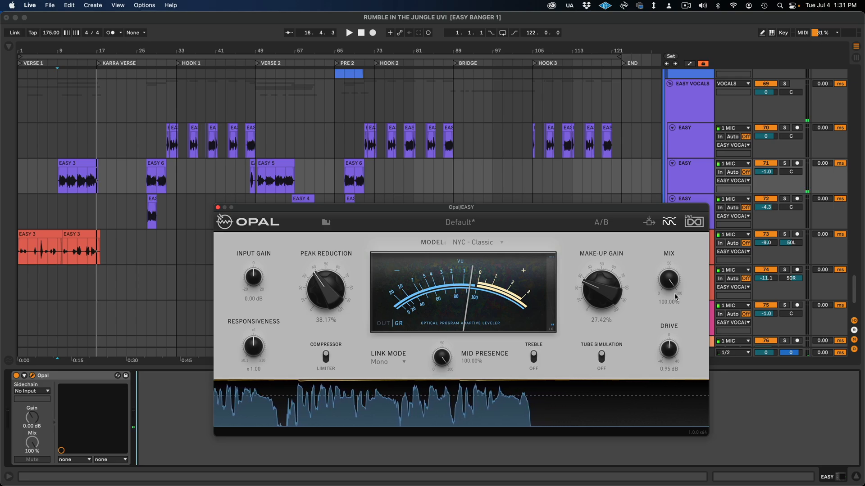
pyautogui.moveTo(671, 351); pyautogui.dragTo(671, 352)
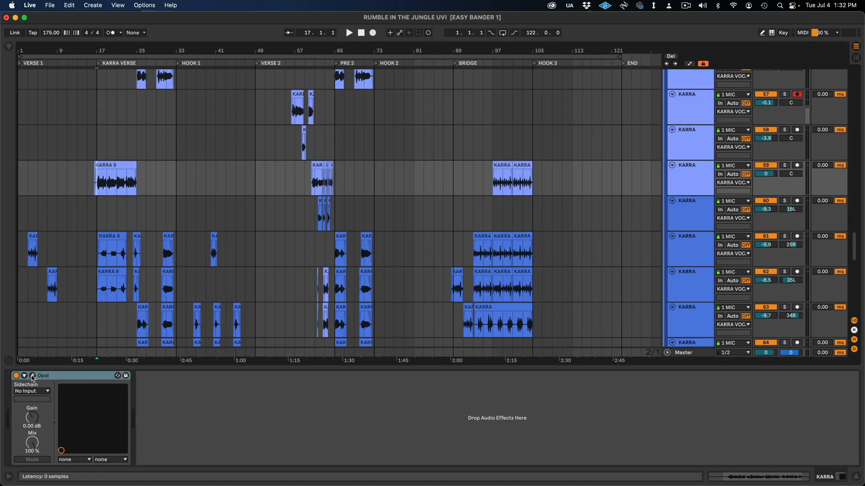
# In the Opal compressor on KARRA track 59, choose the LAX - Swift model and set Responsiveness to x5.91
pyautogui.click(33, 376)
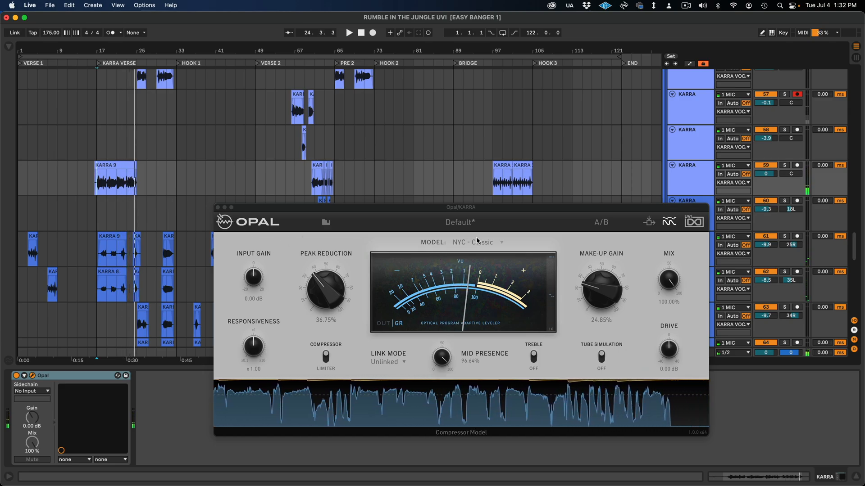
pyautogui.click(503, 244)
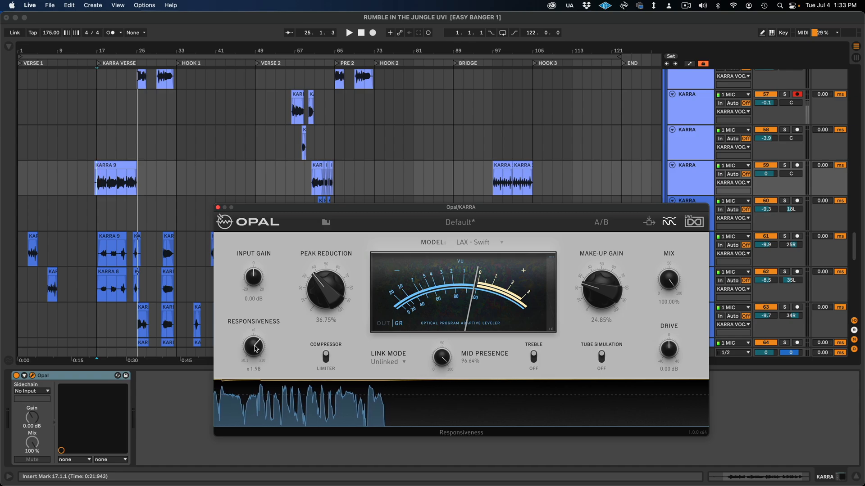
pyautogui.moveTo(255, 336); pyautogui.dragTo(257, 324)
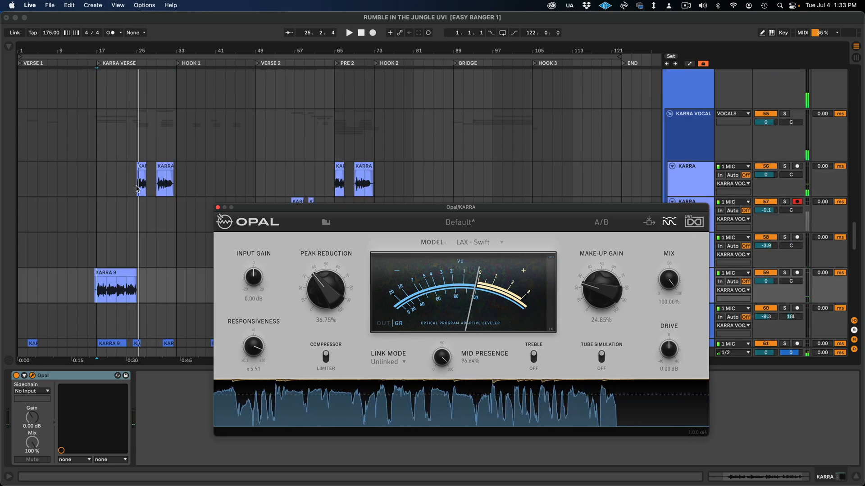
# Play the KARRA vocal on track 56 from bar 25 with its Opal open, and close the plug-in window
pyautogui.click(139, 184)
pyautogui.click(33, 376)
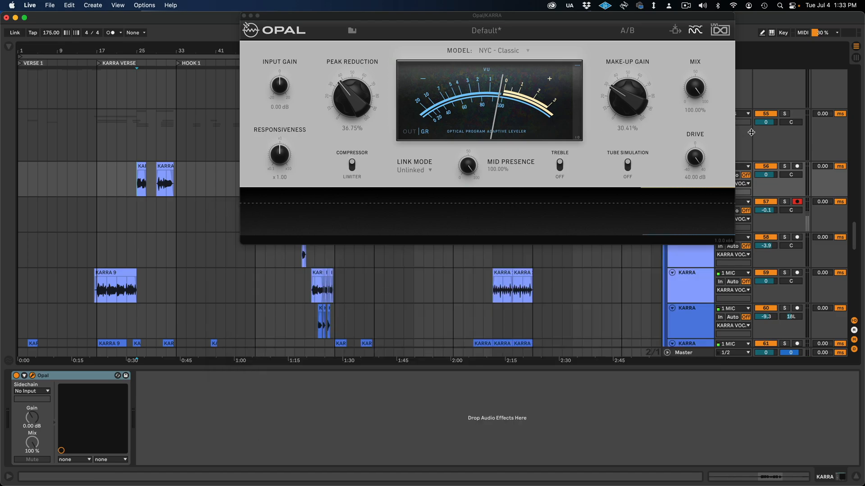
pyautogui.press('space')
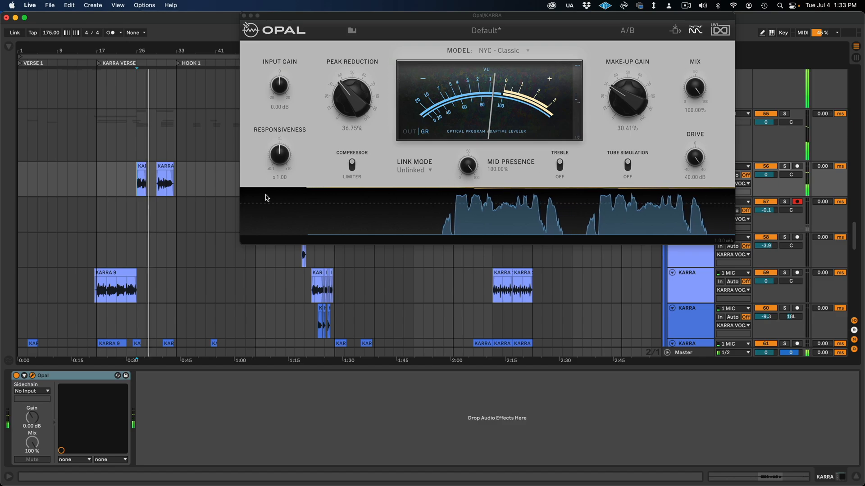
pyautogui.moveTo(287, 16); pyautogui.dragTo(244, 78)
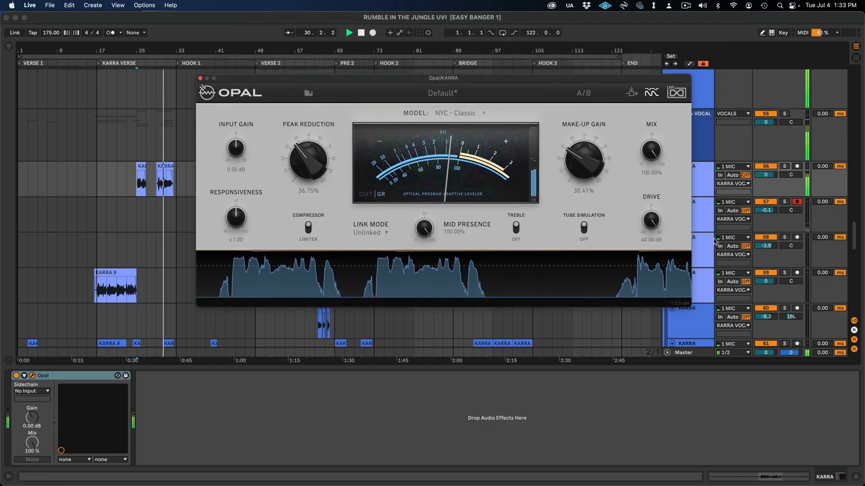
pyautogui.click(200, 78)
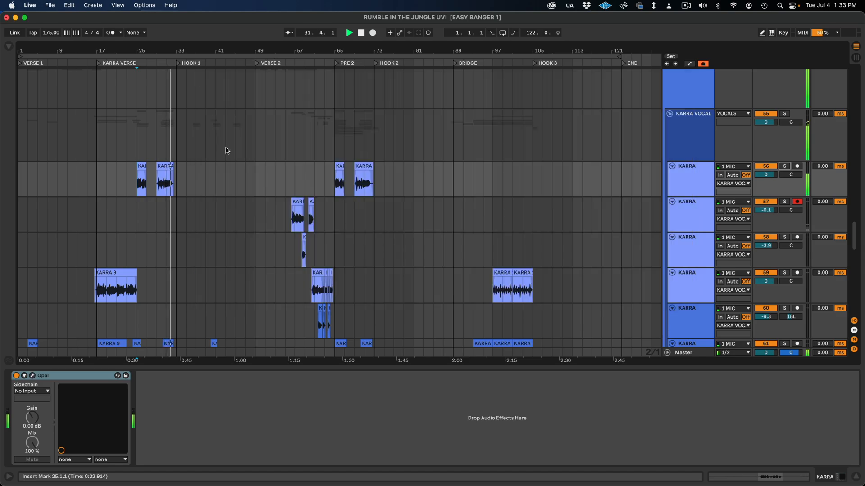
# Review the effect chains on EASY tracks 70 and 72 and look over the EASY and KARRA vocal tracks
pyautogui.scroll(-15, 235, 234)
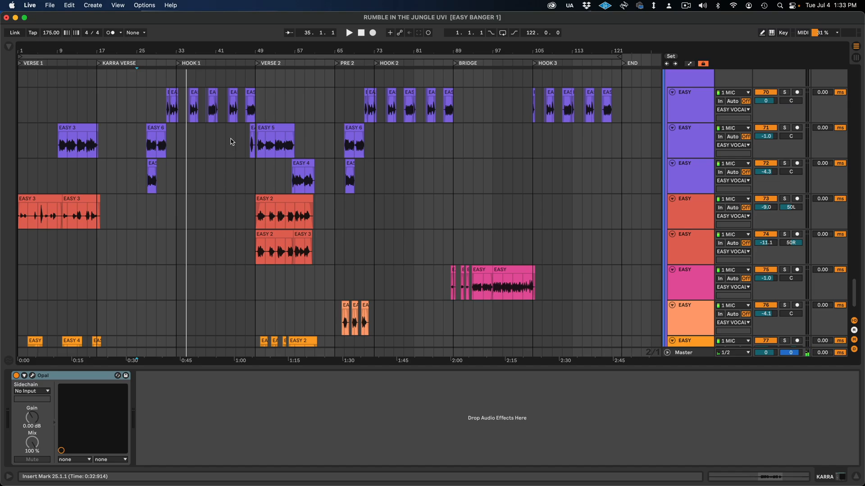
pyautogui.keyDown('shift'); pyautogui.click(188, 104); pyautogui.keyUp('shift')
pyautogui.click(189, 106)
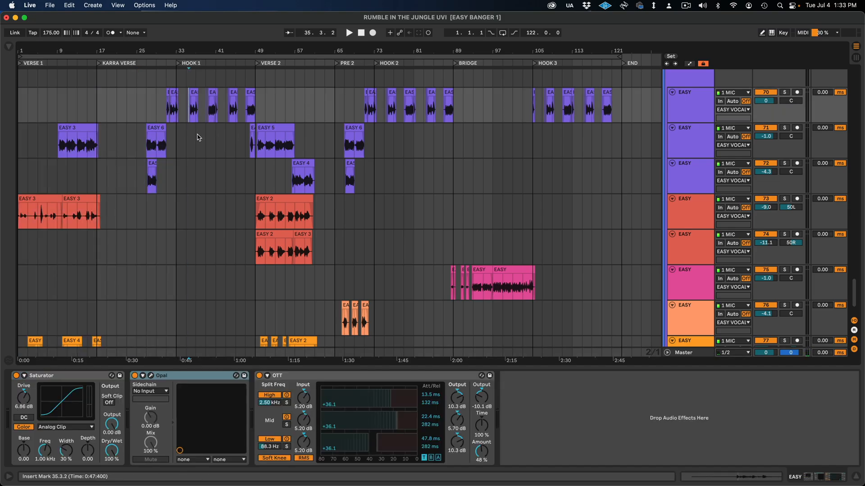
pyautogui.click(197, 152)
pyautogui.click(198, 181)
pyautogui.scroll(-2, 208, 212)
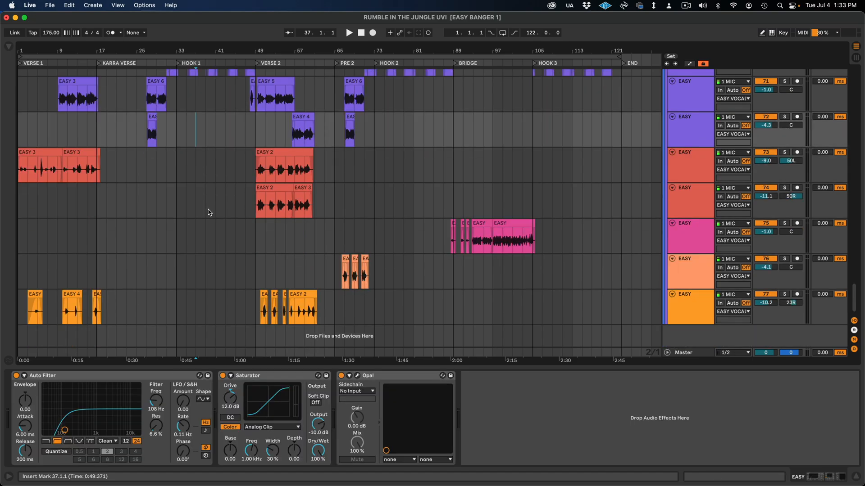
pyautogui.scroll(10, 370, 282)
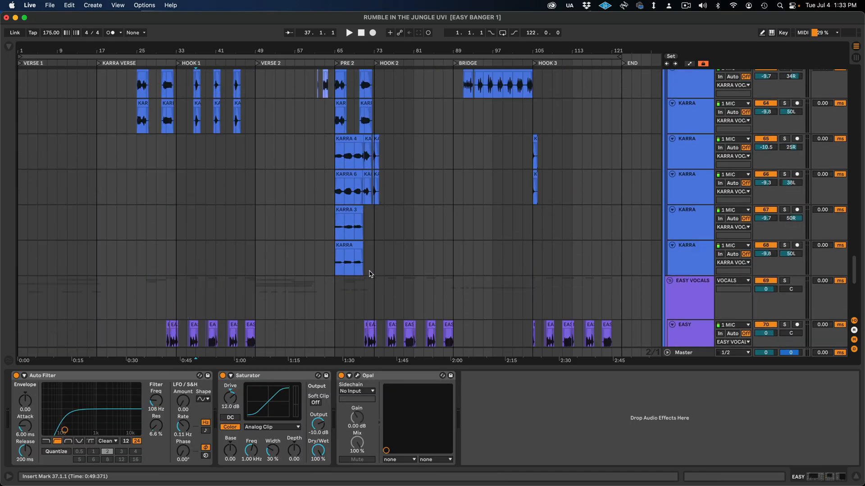
pyautogui.scroll(-12, 368, 273)
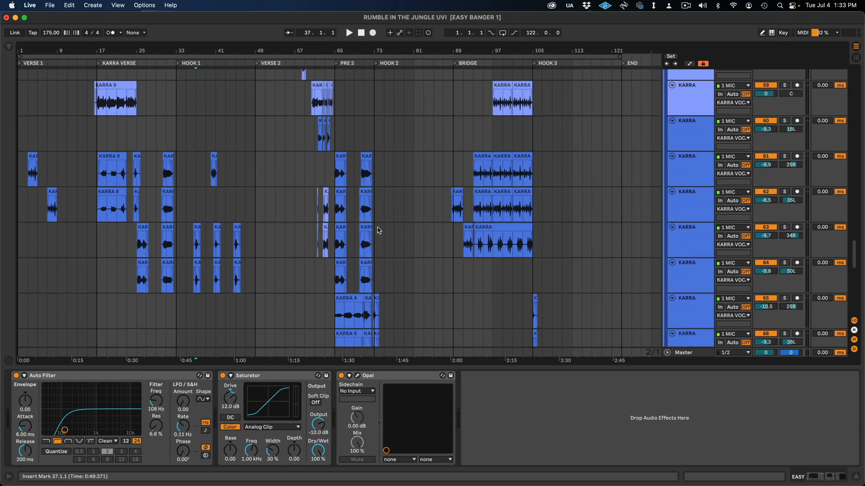
pyautogui.scroll(16, 275, 300)
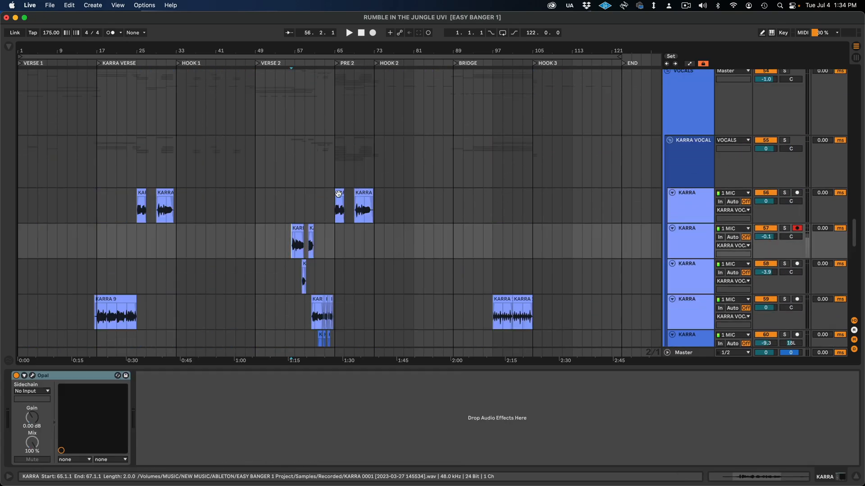
# Show the Opal compressor on KARRA track 57 and browse its factory preset categories, including Keys and Vocals
pyautogui.press('super+alt+p')
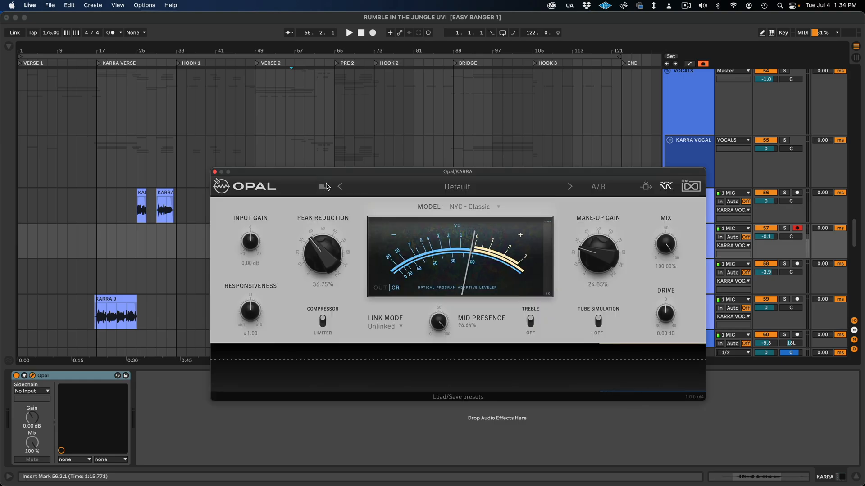
pyautogui.click(322, 187)
pyautogui.moveTo(360, 268)
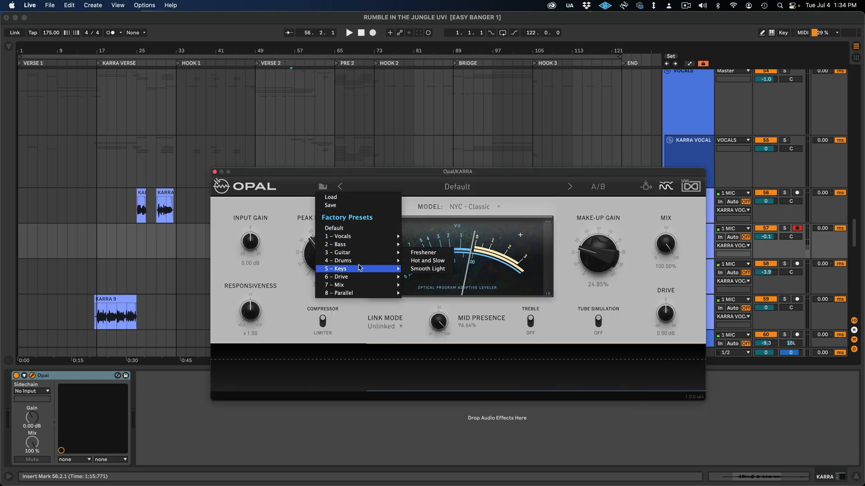
pyautogui.moveTo(368, 238)
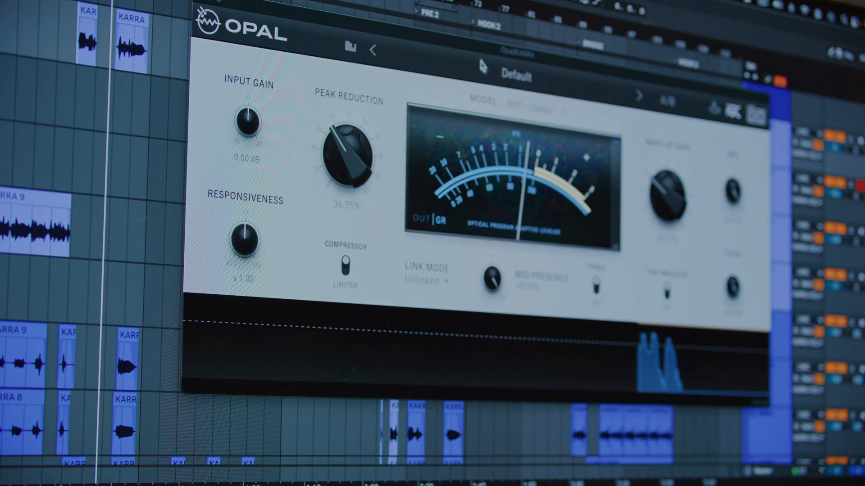
pyautogui.click(527, 107)
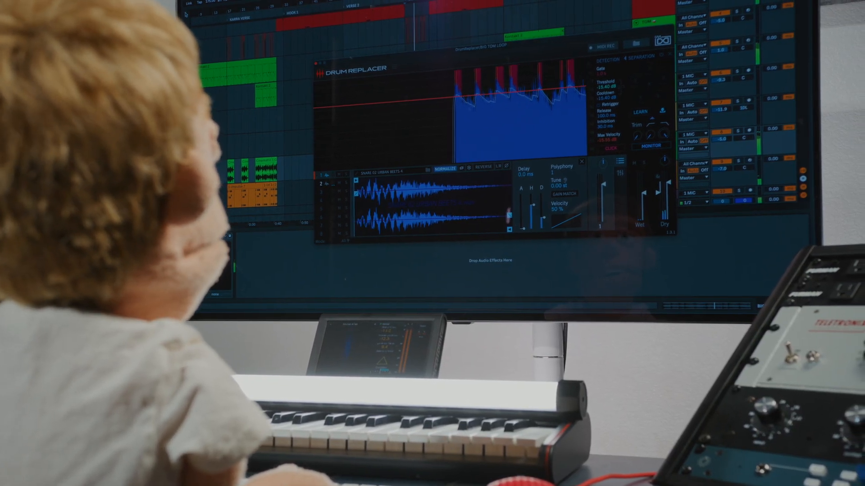
pyautogui.press('super+alt+b')
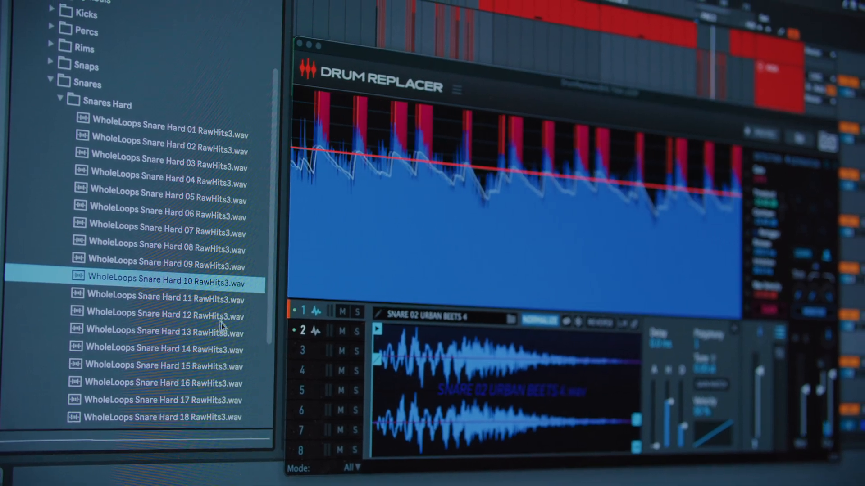
pyautogui.moveTo(171, 310); pyautogui.dragTo(290, 350)
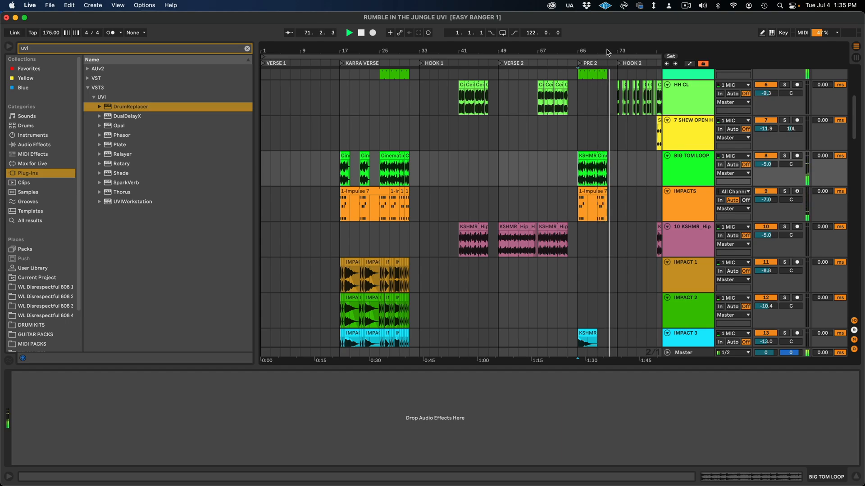
# Load UVI DrumReplacer on the BIG TOM LOOP track for the PRE 2 section and show its interface
pyautogui.moveTo(606, 51); pyautogui.dragTo(605, 162)
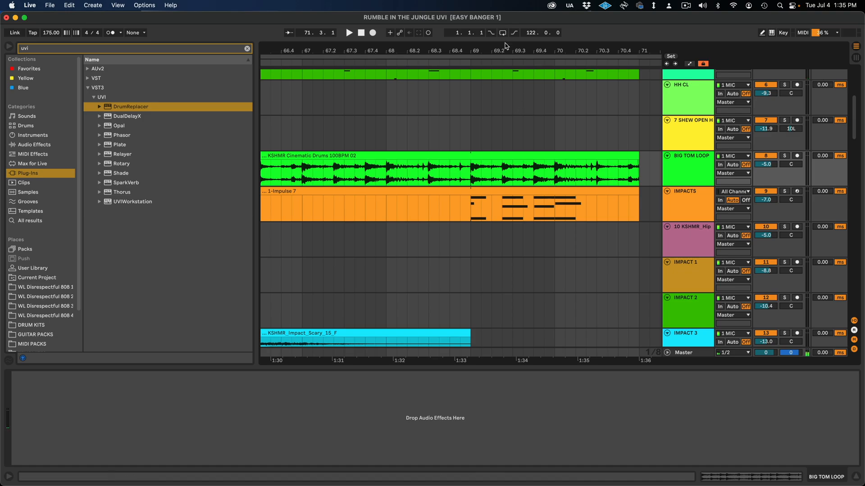
pyautogui.moveTo(506, 49); pyautogui.dragTo(506, 18)
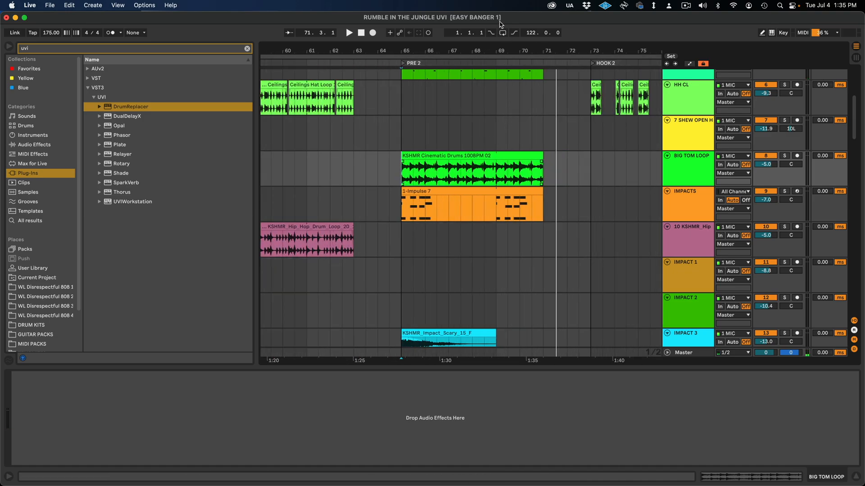
pyautogui.moveTo(492, 47); pyautogui.dragTo(487, 5)
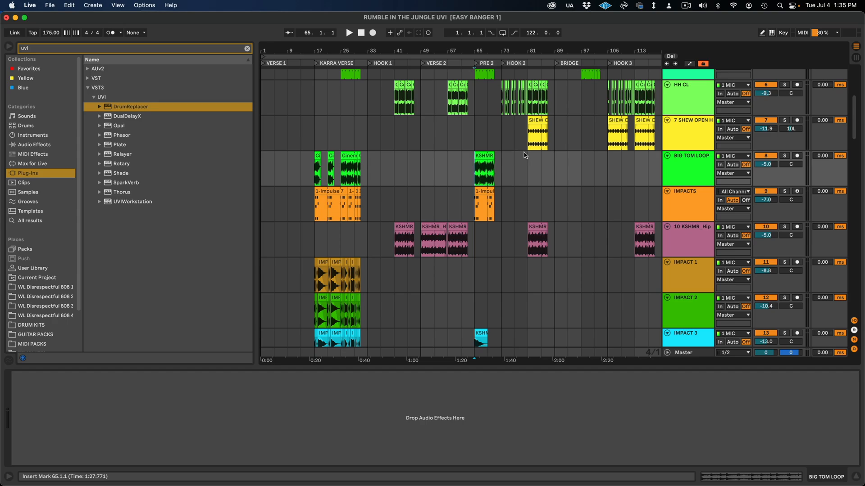
pyautogui.moveTo(485, 47); pyautogui.dragTo(485, 56)
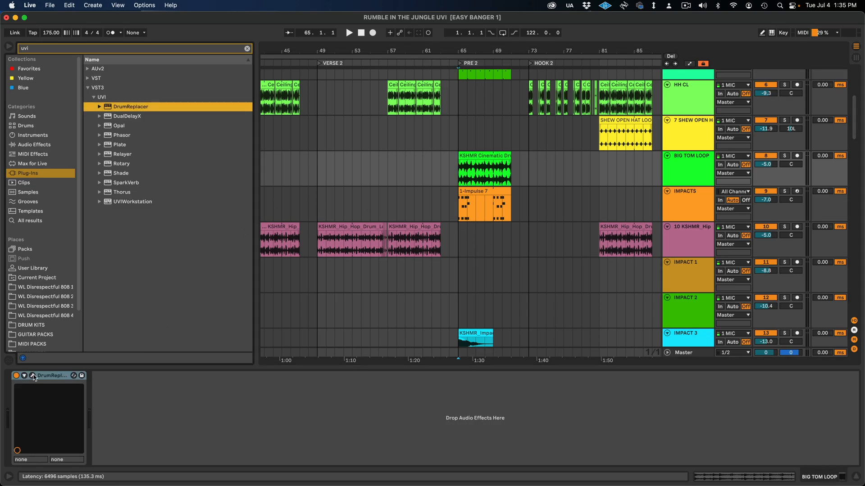
pyautogui.moveTo(445, 179); pyautogui.dragTo(496, 84)
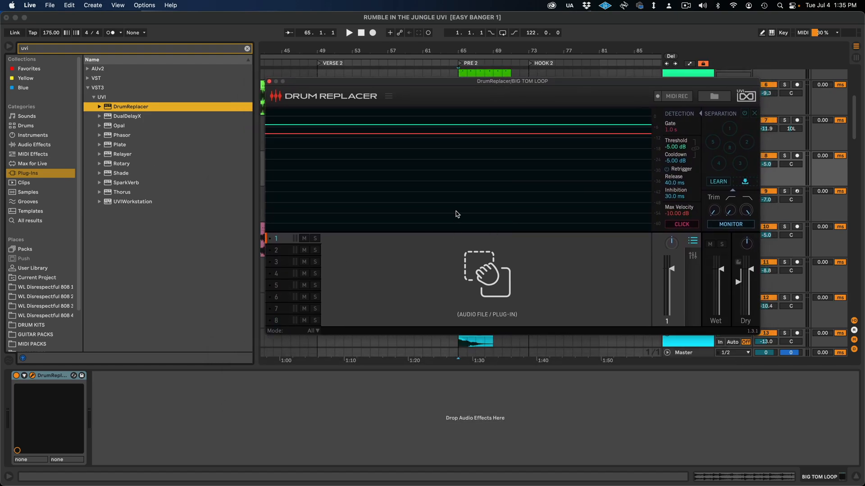
# Browse the DRUM KITS folder with the search text cleared, down to the snares of WL Urban Beets 4
pyautogui.scroll(-5, 52, 297)
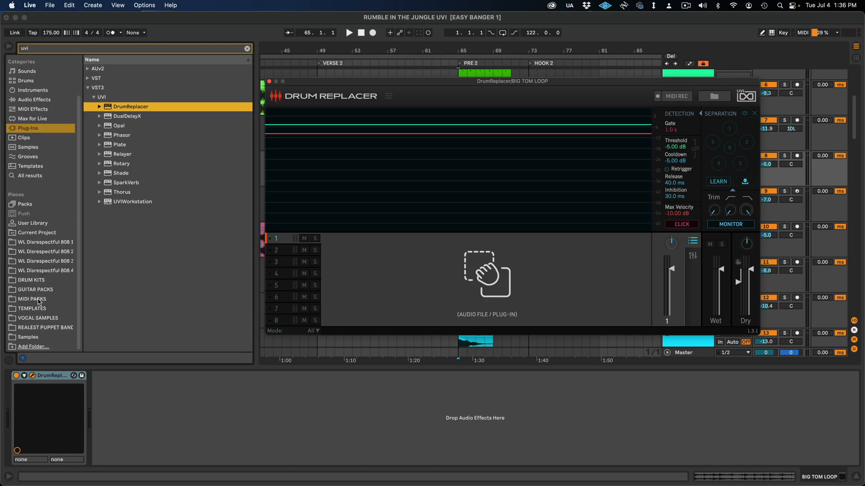
pyautogui.click(44, 279)
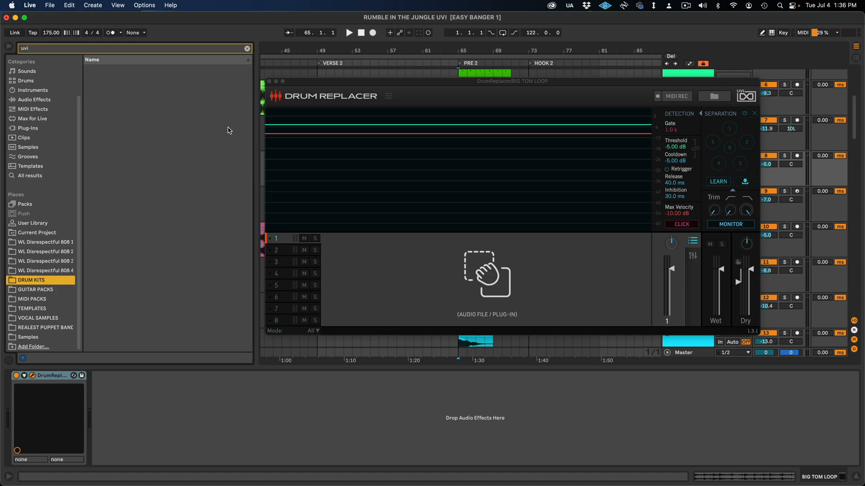
pyautogui.click(247, 48)
pyautogui.scroll(-5, 180, 231)
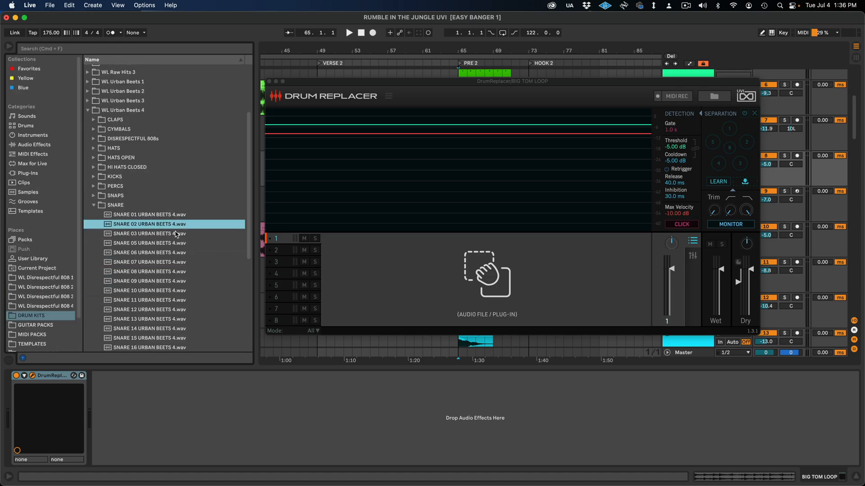
# Audition SNARE 02 URBAN BEETS 4.wav and load it into slot 1 of Drum Replacer
pyautogui.click(164, 216)
pyautogui.click(165, 224)
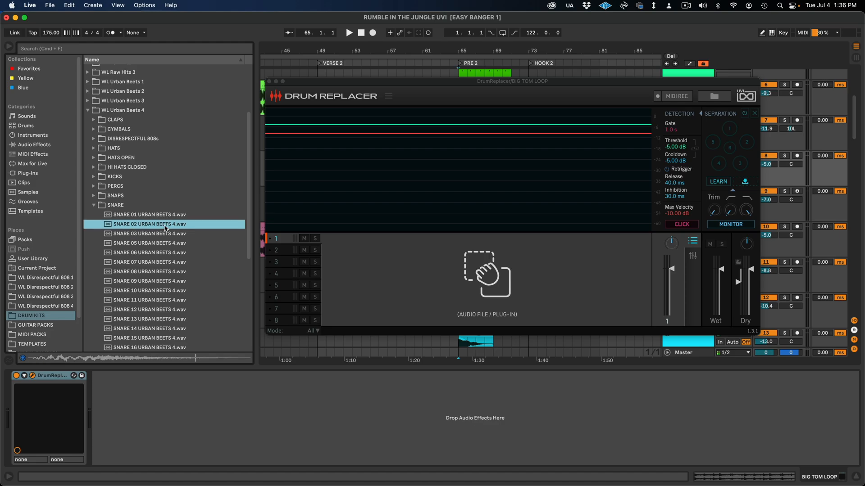
pyautogui.moveTo(174, 231); pyautogui.dragTo(486, 275)
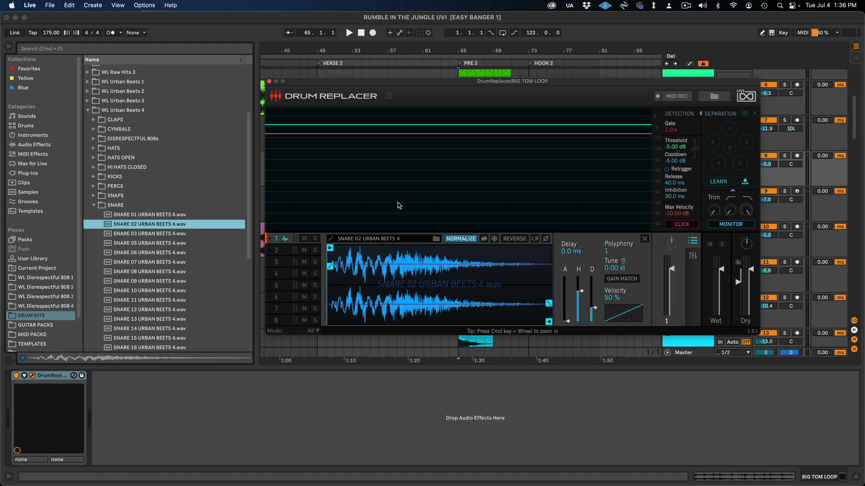
# Set Drum Replacer's detection Release to 100 ms and its Threshold to -15.40 dB, keeping the tom loop clip in view
pyautogui.moveTo(385, 85); pyautogui.dragTo(335, 243)
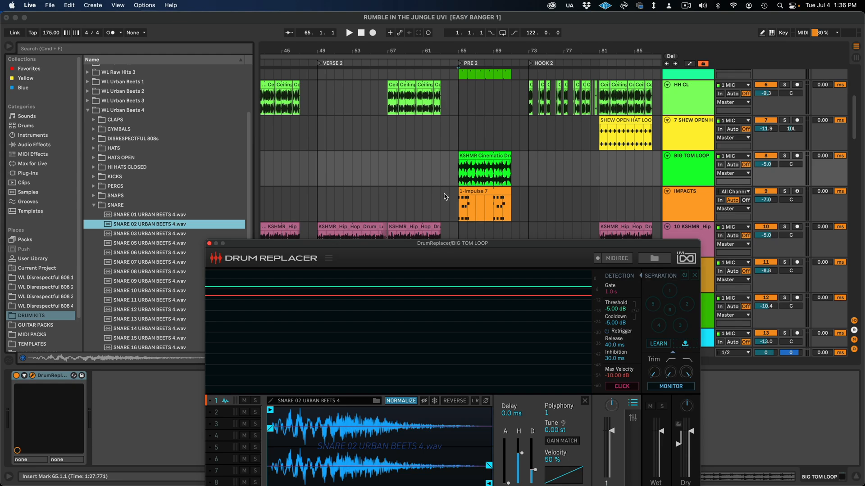
pyautogui.moveTo(436, 243); pyautogui.dragTo(441, 203)
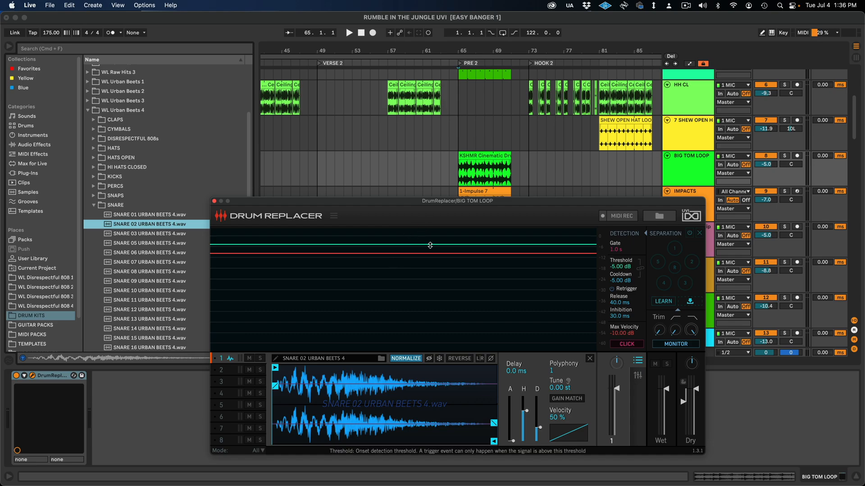
pyautogui.moveTo(430, 245); pyautogui.dragTo(438, 265)
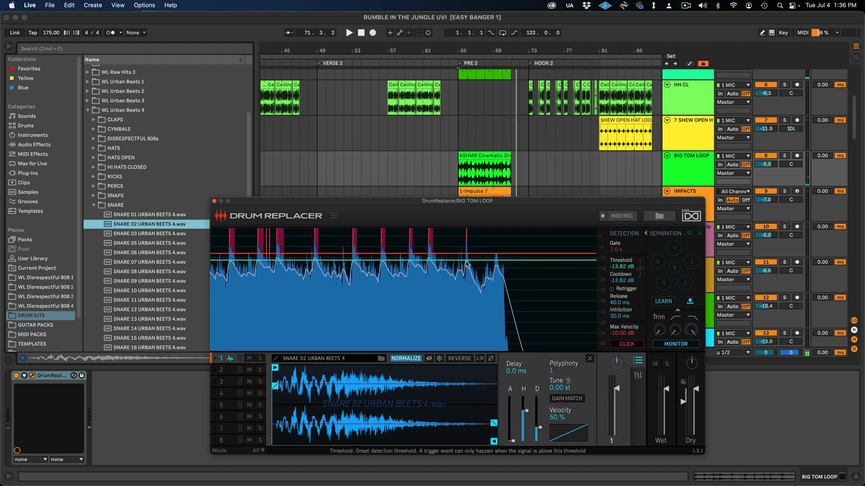
pyautogui.moveTo(619, 304); pyautogui.dragTo(625, 283)
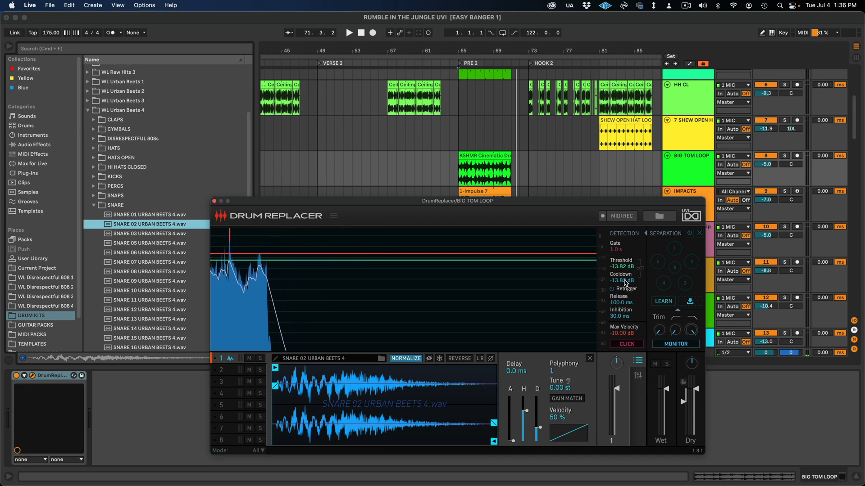
pyautogui.moveTo(563, 259); pyautogui.dragTo(564, 260)
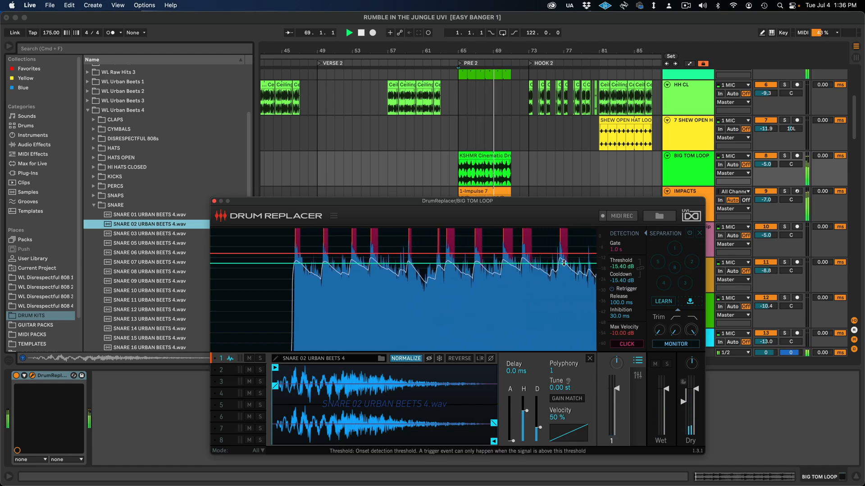
# Solo BIG TOM LOOP and play it from bar 65, comparing Drum Replacer's sound with Duck Bypass on and off
pyautogui.click(402, 194)
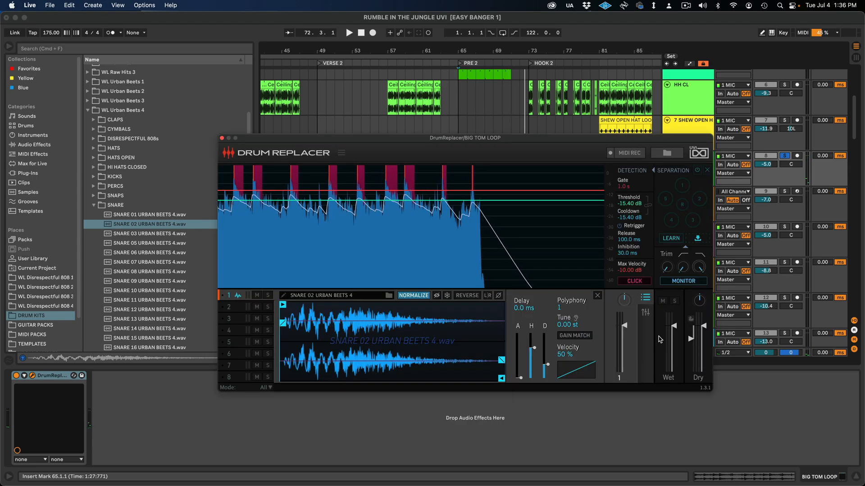
pyautogui.moveTo(691, 341)
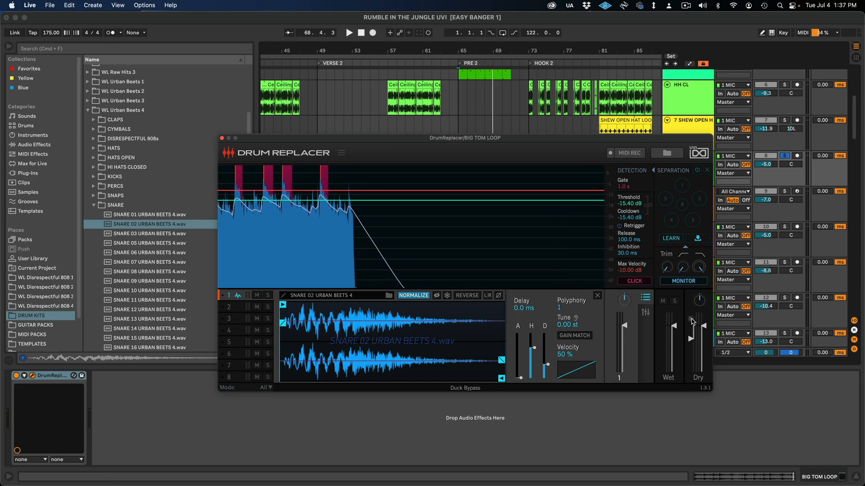
pyautogui.click(692, 319)
pyautogui.moveTo(692, 341)
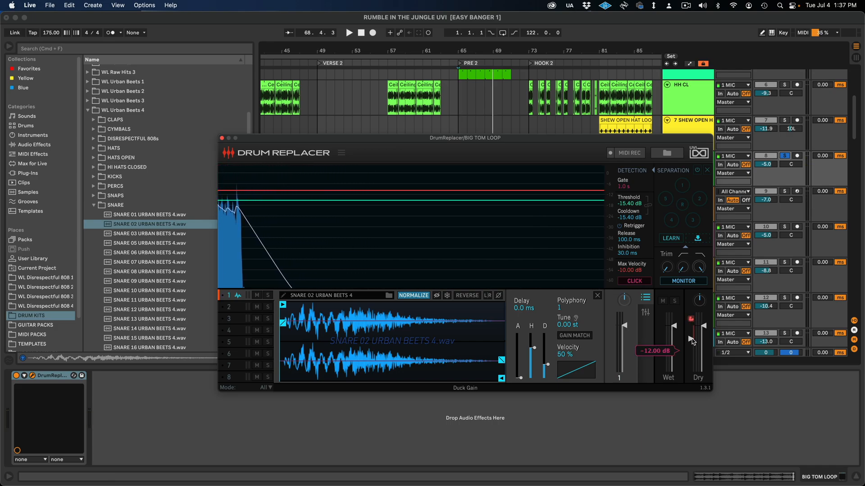
pyautogui.press('space')
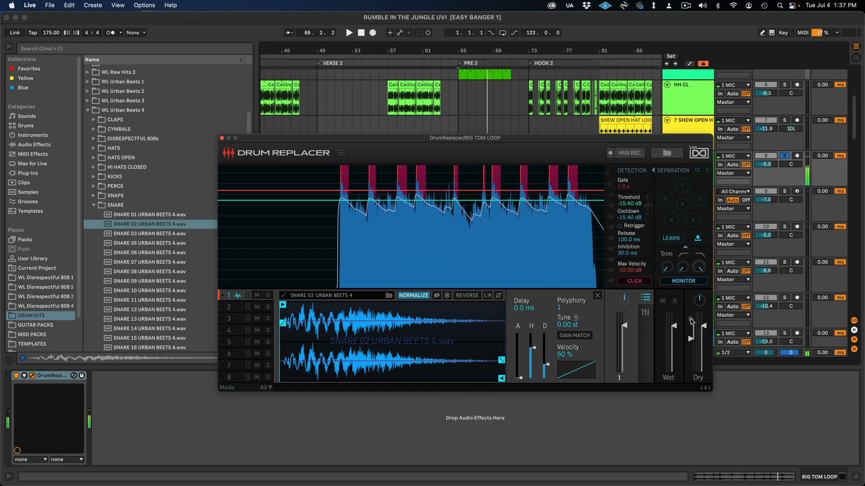
# During playback, set Wet Gain to about -0.26 dB, try Dry Gain at -inf dB, and bring Dry Gain back up
pyautogui.moveTo(678, 327)
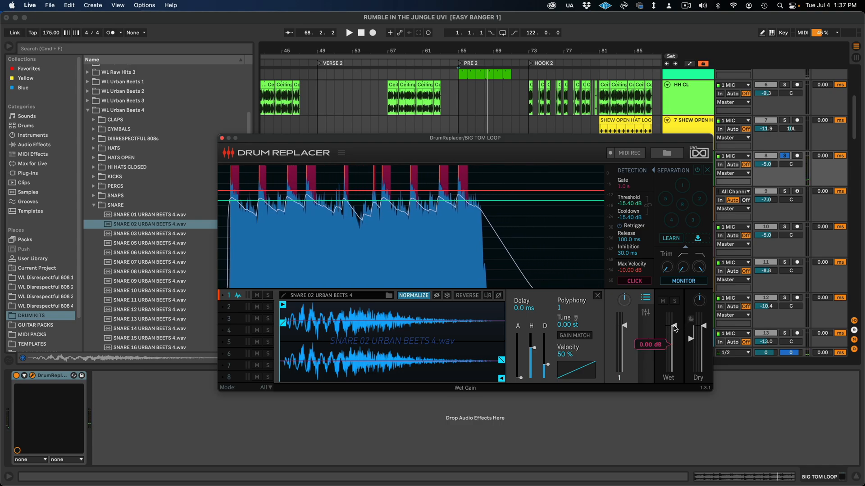
pyautogui.moveTo(679, 327); pyautogui.dragTo(678, 334)
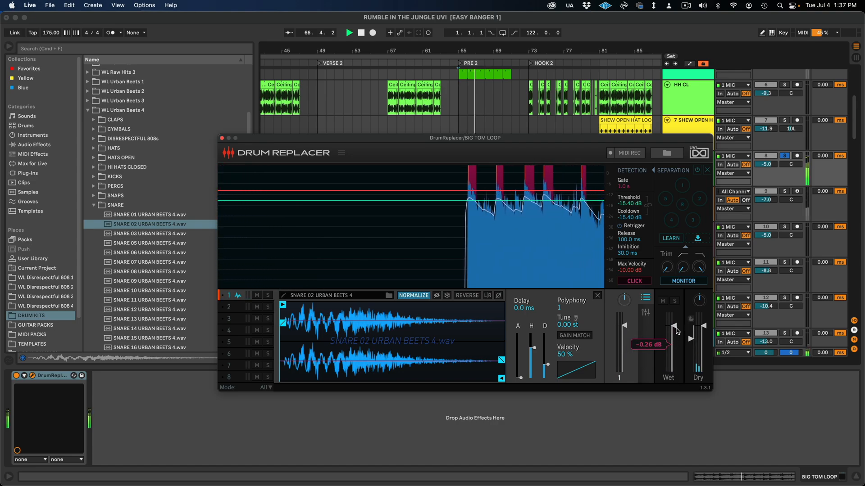
pyautogui.moveTo(704, 326); pyautogui.dragTo(709, 369)
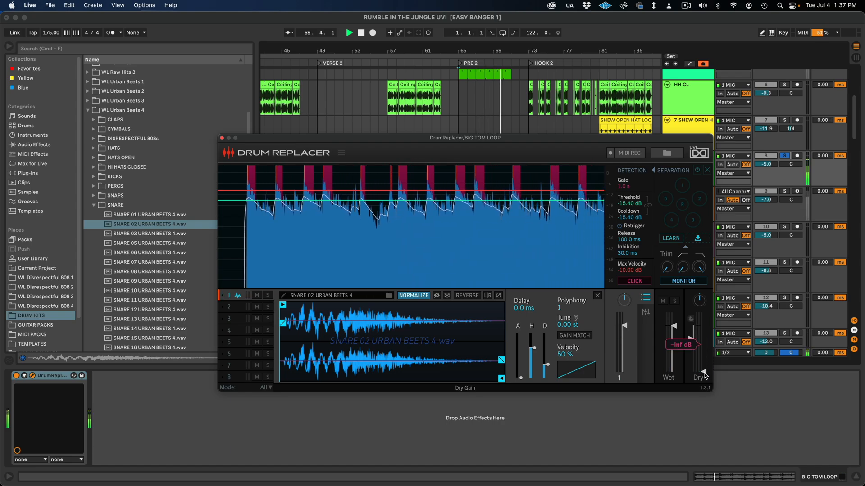
pyautogui.moveTo(705, 375); pyautogui.dragTo(706, 331)
pyautogui.press('space')
pyautogui.press('space')
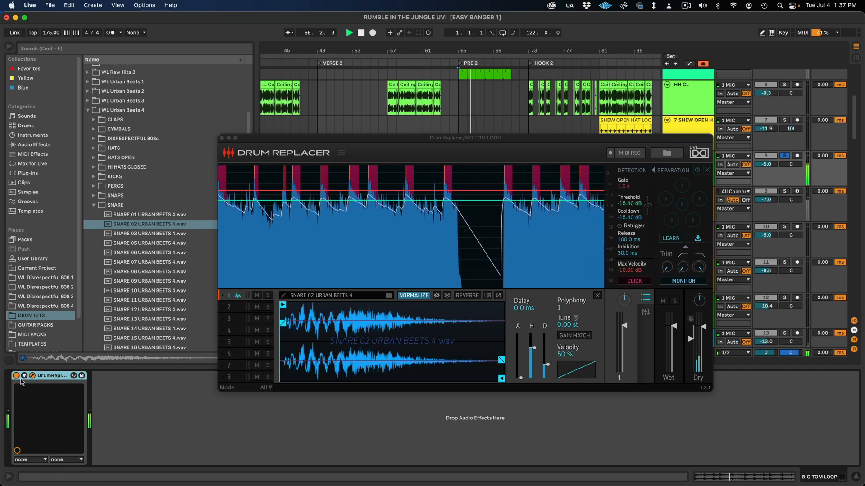
# Unsolo BIG TOM LOOP and open the Toms folder inside Raw Drum One Shots of the WL Raw Hits 3 drum kit
pyautogui.click(784, 156)
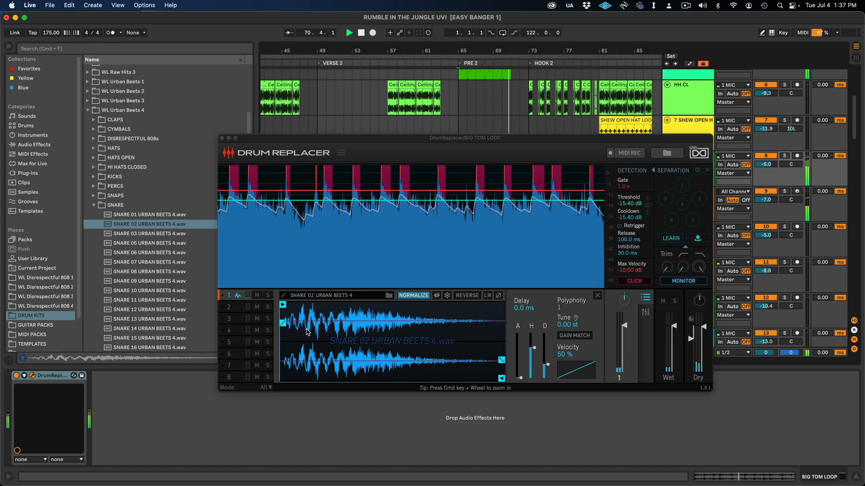
pyautogui.click(111, 207)
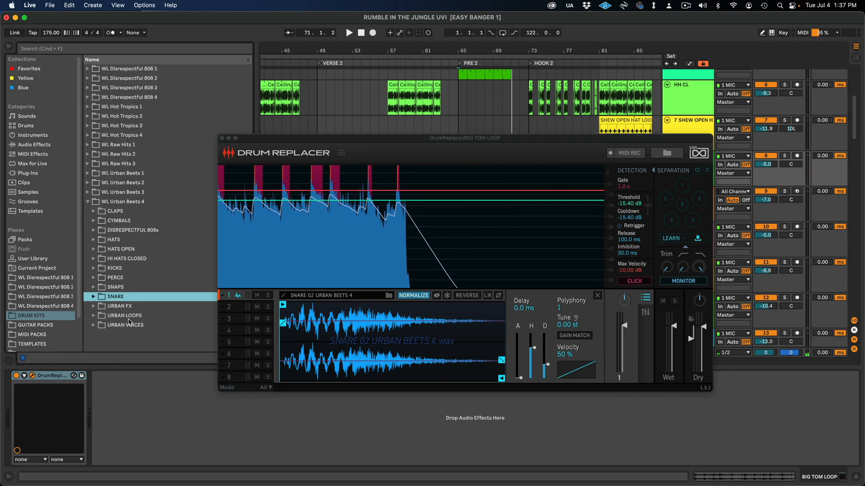
pyautogui.click(137, 164)
pyautogui.click(142, 182)
pyautogui.press('Down')
pyautogui.press('Down')
pyautogui.press('Down')
pyautogui.press('Down')
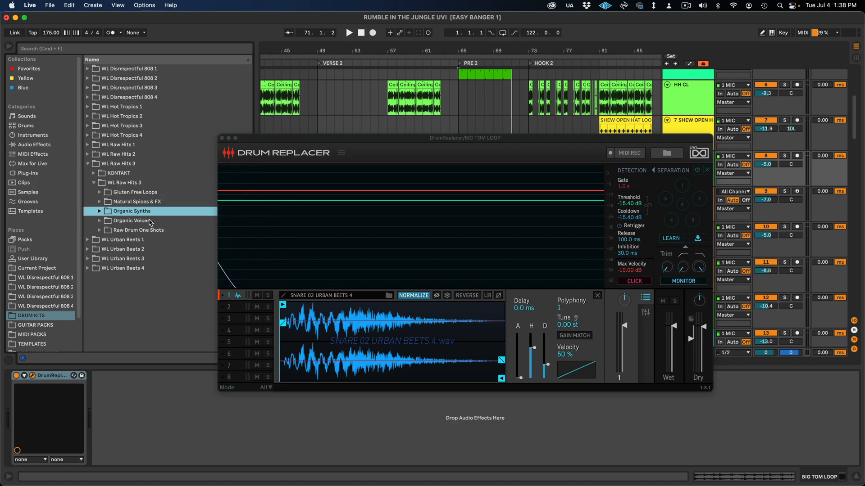
pyautogui.click(157, 230)
pyautogui.press('Down')
pyautogui.click(139, 315)
# Audition the tom samples and load WholeLoops Tom 08 RawHits3.wav into slot 2 of Drum Replacer
pyautogui.press('Down')
pyautogui.press('Down')
pyautogui.press('Down')
pyautogui.press('Down')
pyautogui.press('Down')
pyautogui.press('Down')
pyautogui.press('Down')
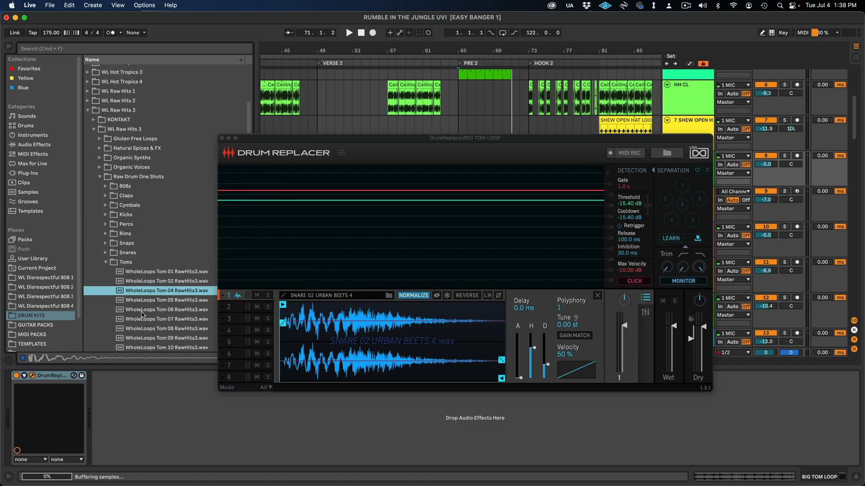
pyautogui.press('Up')
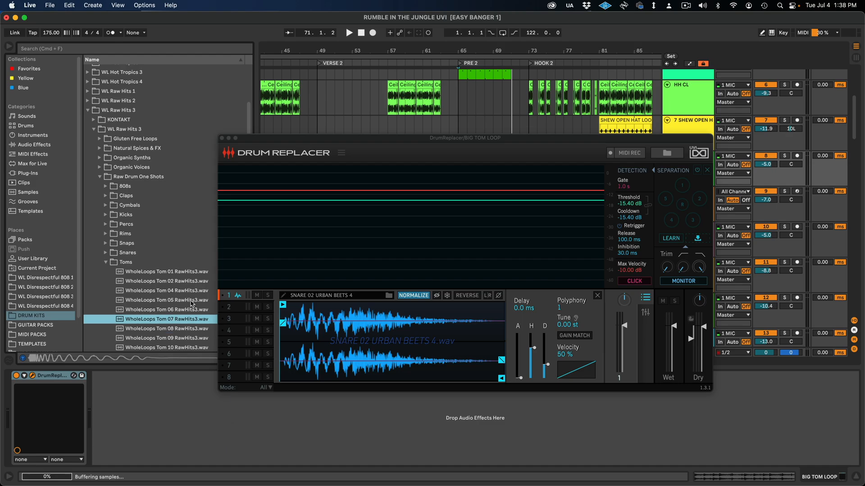
pyautogui.press('Down')
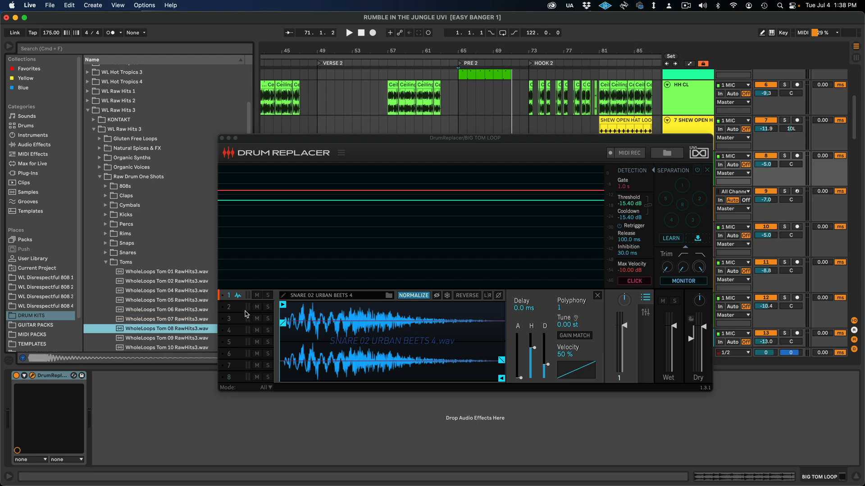
pyautogui.click(246, 313)
pyautogui.moveTo(169, 335); pyautogui.dragTo(421, 326)
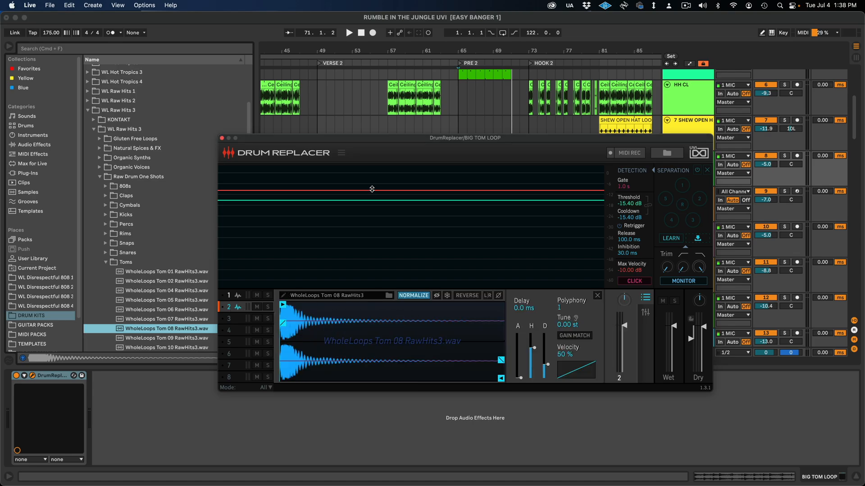
# Set Drum Replacer's Max Velocity to -15.55 dB and lower slot 2's gain to about -16.27 dB, checking it in the mixer view
pyautogui.moveTo(372, 189); pyautogui.dragTo(372, 200)
pyautogui.press('space')
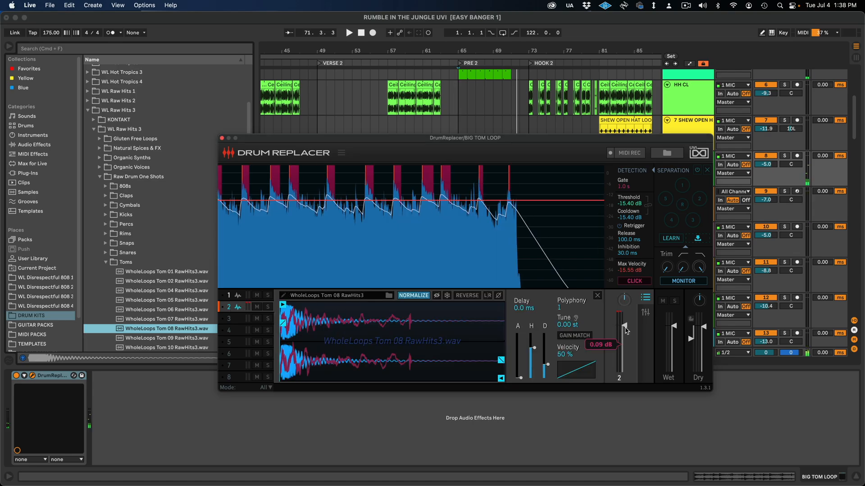
pyautogui.moveTo(626, 331); pyautogui.dragTo(625, 348)
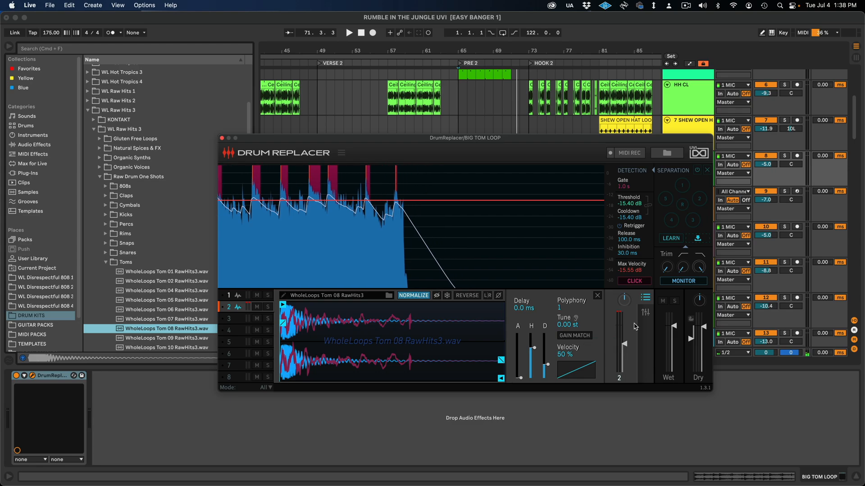
pyautogui.click(645, 313)
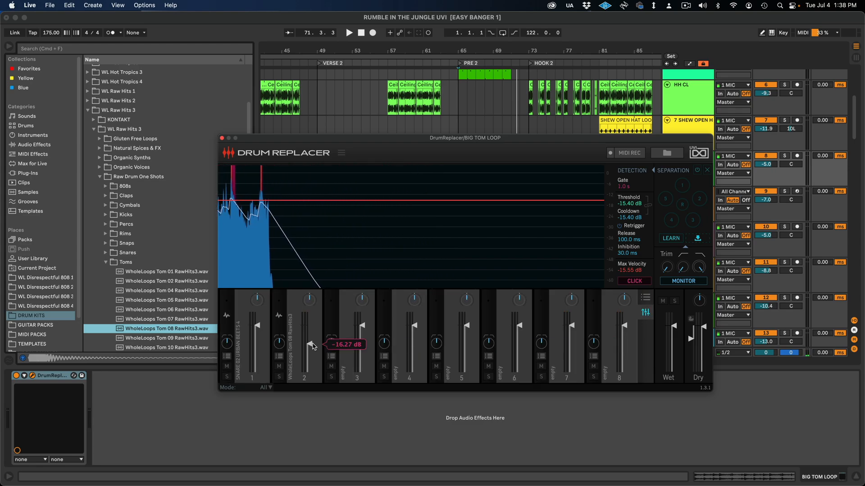
pyautogui.click(645, 298)
# During playback, tune the tom sample in slot 2 down to -12 st and rebalance its gain
pyautogui.press('space')
pyautogui.moveTo(568, 325); pyautogui.dragTo(561, 333)
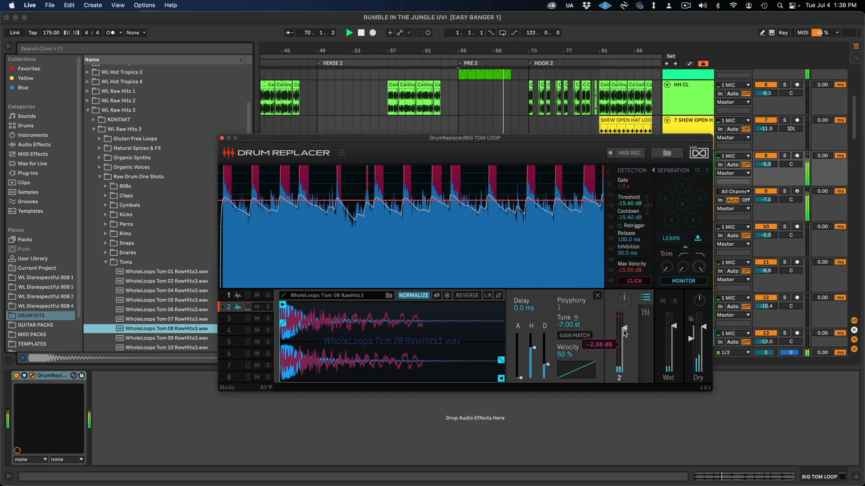
pyautogui.moveTo(568, 325); pyautogui.dragTo(569, 332)
pyautogui.moveTo(624, 328); pyautogui.dragTo(626, 342)
# Close the Drum Replacer window and compare the soloed BIG TOM LOOP from bar 65 with the device off and on
pyautogui.scroll(3, 770, 91)
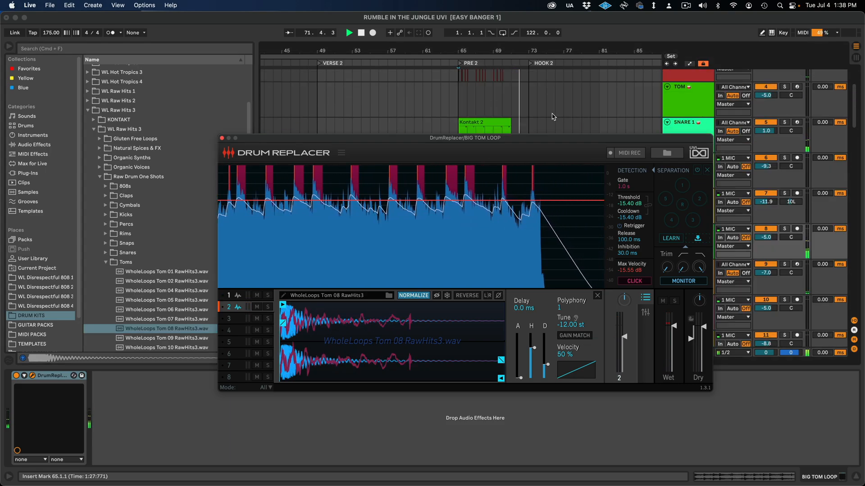
pyautogui.click(222, 138)
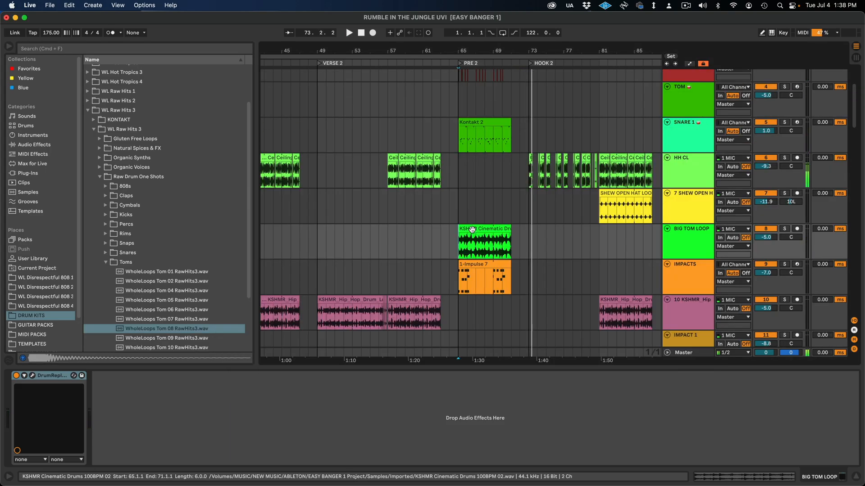
pyautogui.press('space')
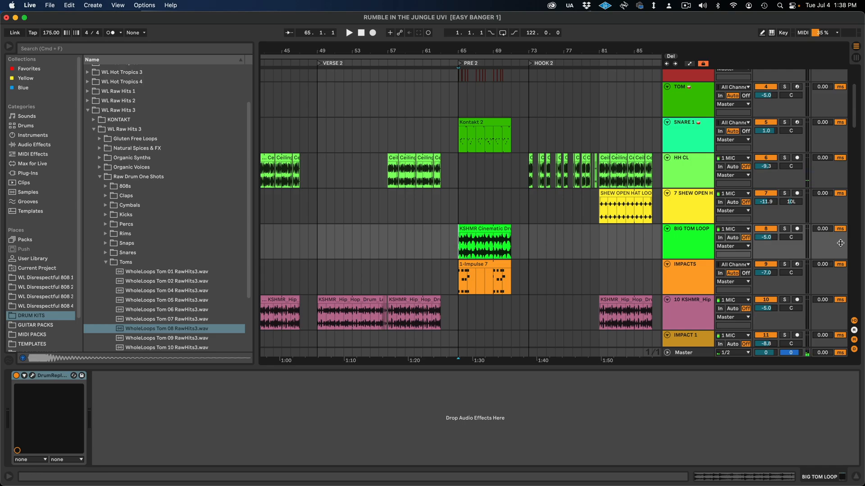
pyautogui.click(784, 229)
pyautogui.press('space')
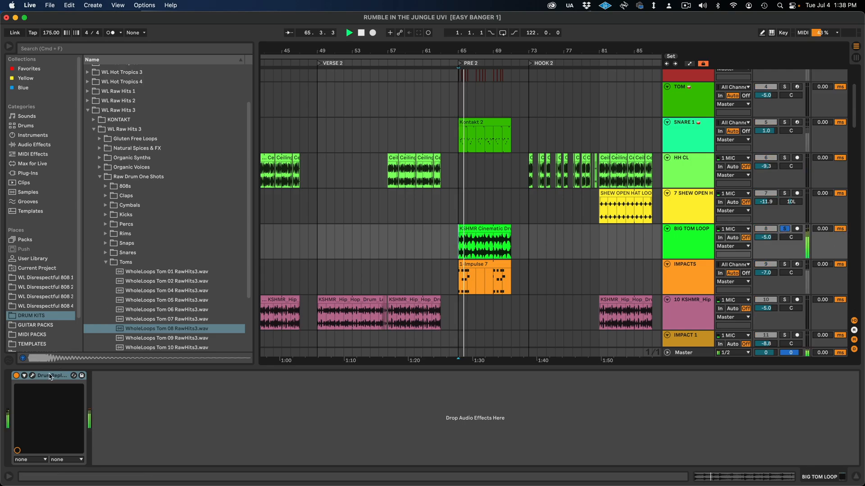
pyautogui.click(16, 376)
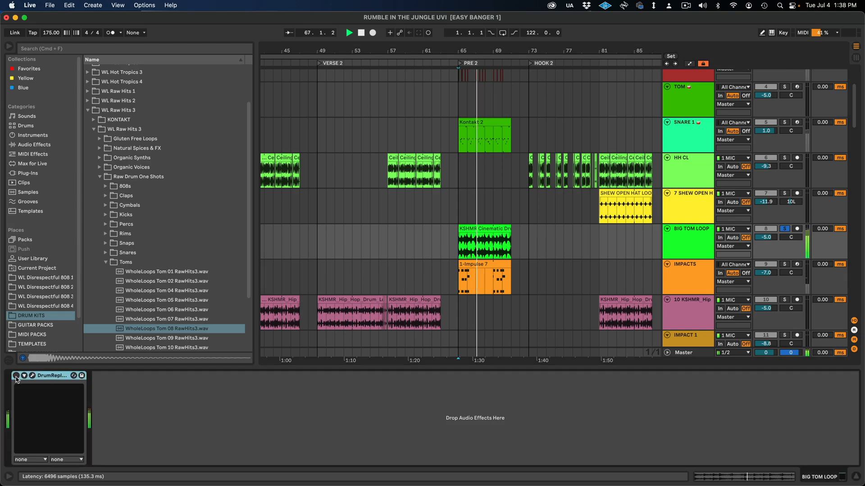
pyautogui.click(16, 376)
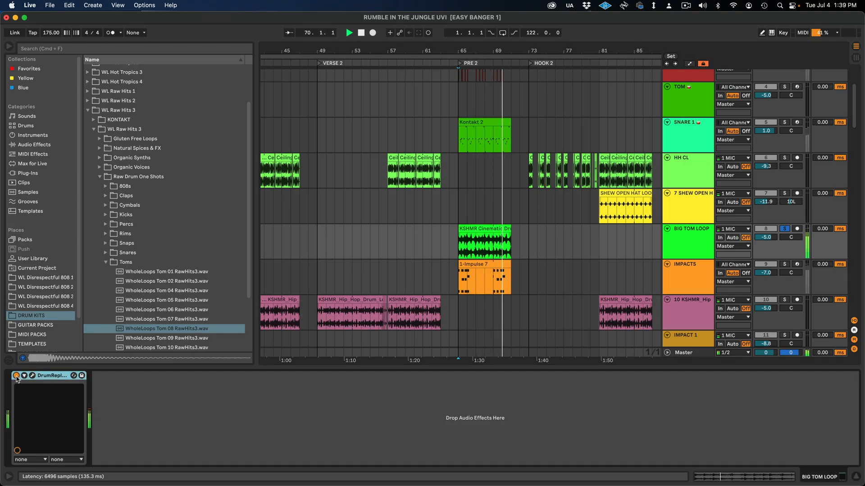
pyautogui.press('space')
pyautogui.click(784, 229)
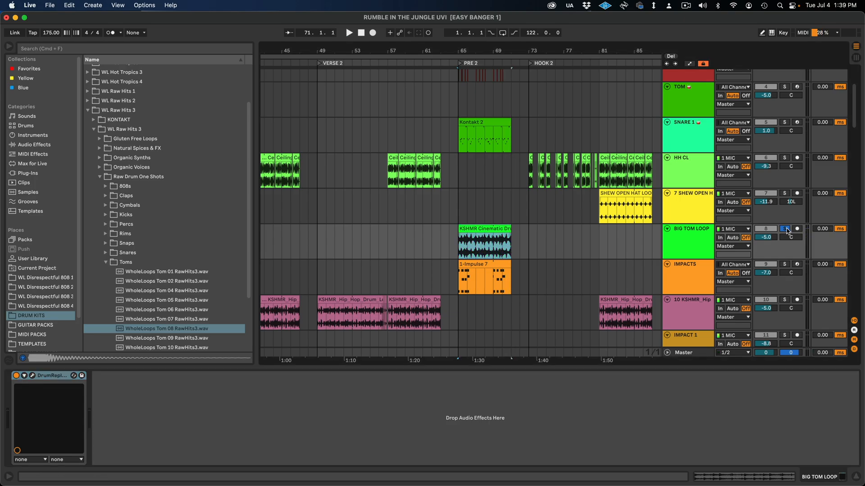
# Solo the HH CL track and play its hi-hat clips from bar 57
pyautogui.moveTo(476, 49); pyautogui.dragTo(464, 49)
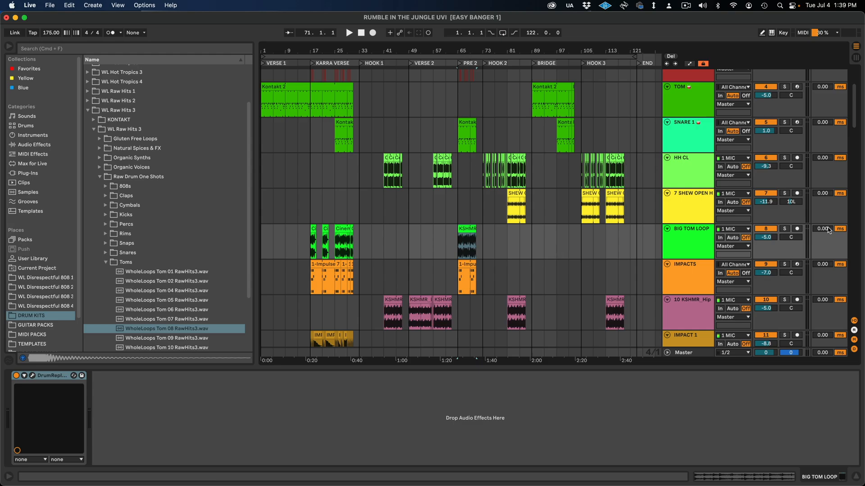
pyautogui.click(458, 253)
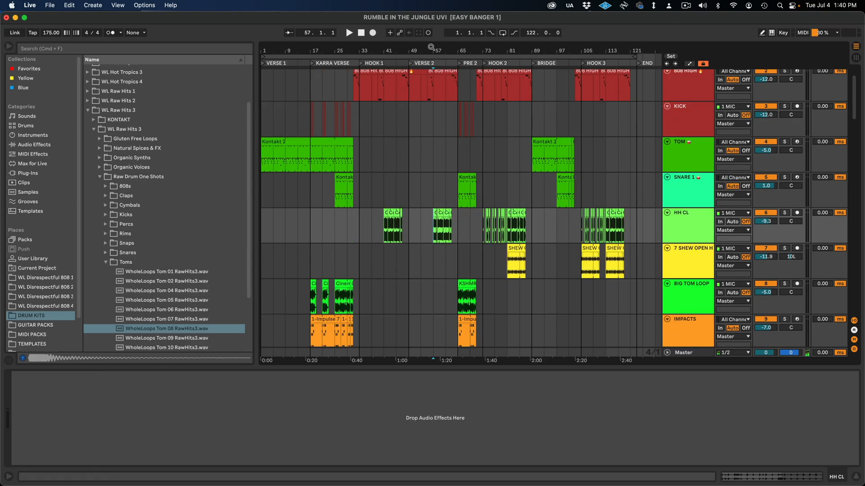
pyautogui.moveTo(431, 48); pyautogui.dragTo(428, 103)
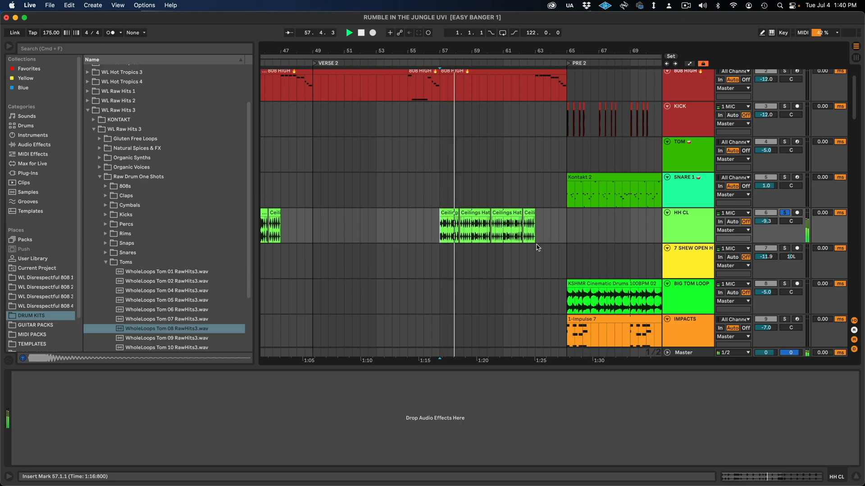
pyautogui.click(471, 233)
pyautogui.press('space')
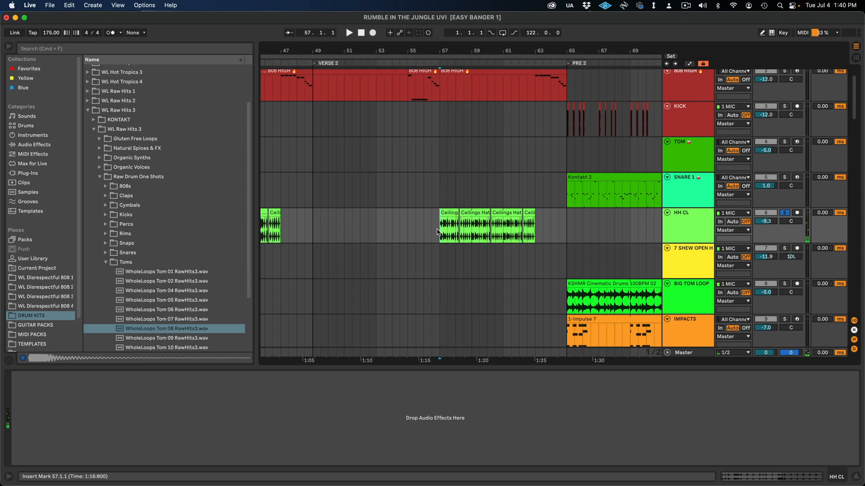
# Add the UVI DrumReplacer plug-in to the HH CL track and open its window
pyautogui.scroll(-1, 58, 278)
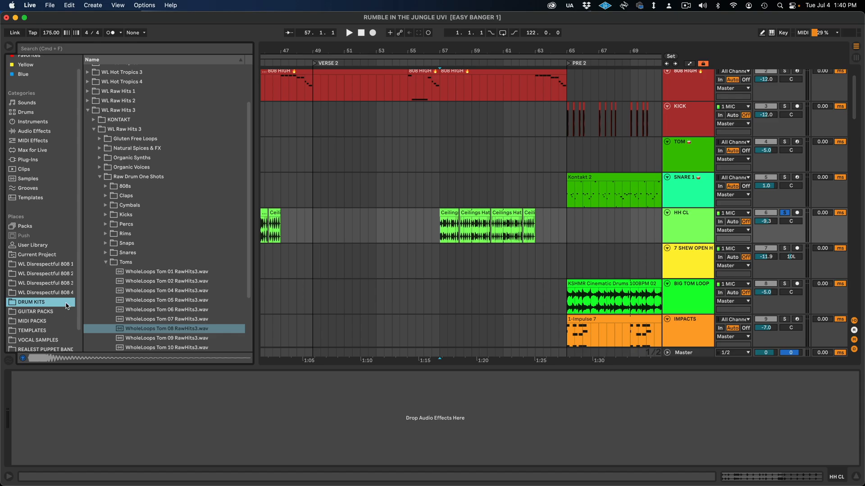
pyautogui.scroll(-2, 66, 307)
pyautogui.click(63, 137)
pyautogui.moveTo(130, 292); pyautogui.dragTo(157, 430)
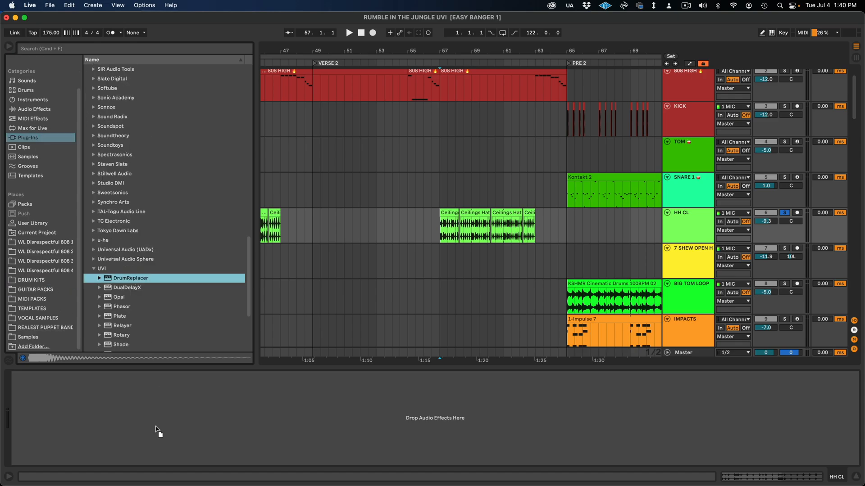
pyautogui.moveTo(51, 284); pyautogui.dragTo(49, 405)
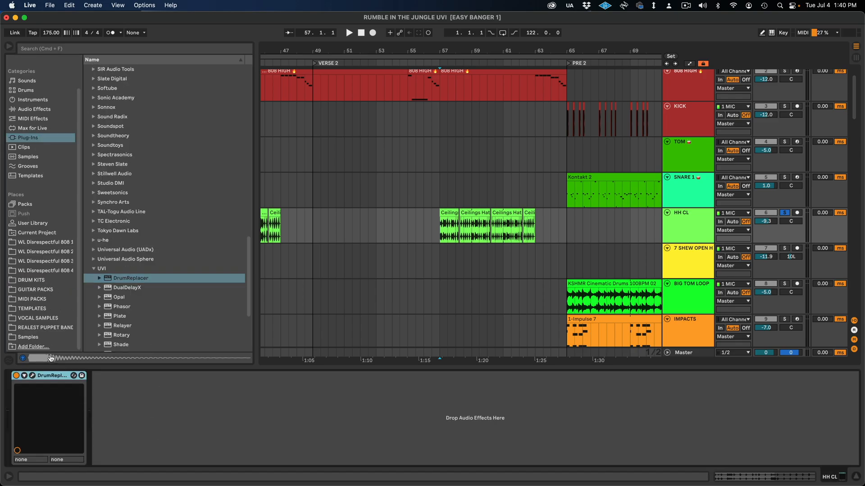
pyautogui.click(33, 376)
# In DRUM KITS, collapse WL Raw Hits 3 and open the HATS folder of WL Urban Beets 4
pyautogui.click(38, 282)
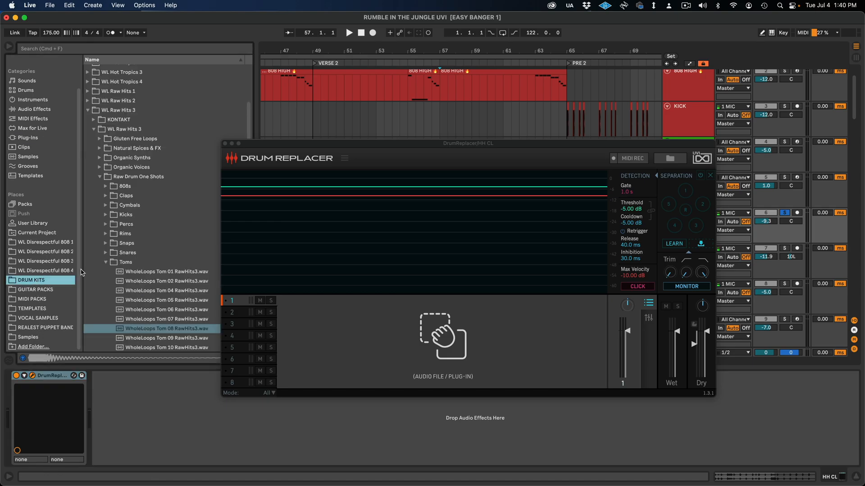
pyautogui.click(108, 263)
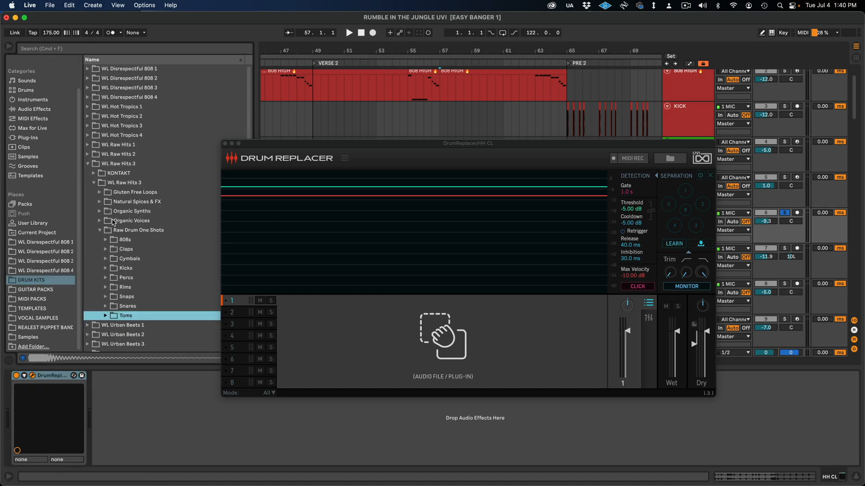
pyautogui.click(90, 166)
pyautogui.click(88, 201)
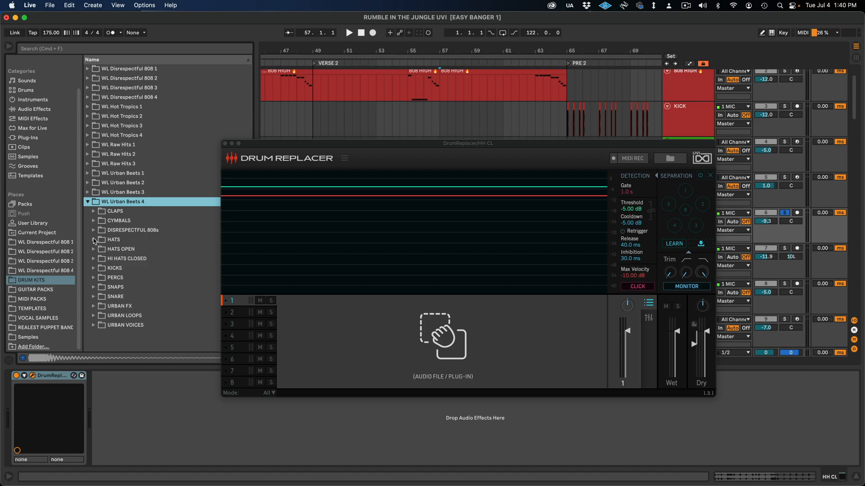
pyautogui.click(94, 242)
# Audition the first hat samples and load HAT 02 URBAN BEETS 4.wav into slot 1 of Drum Replacer
pyautogui.press('Down')
pyautogui.press('Down')
pyautogui.press('Down')
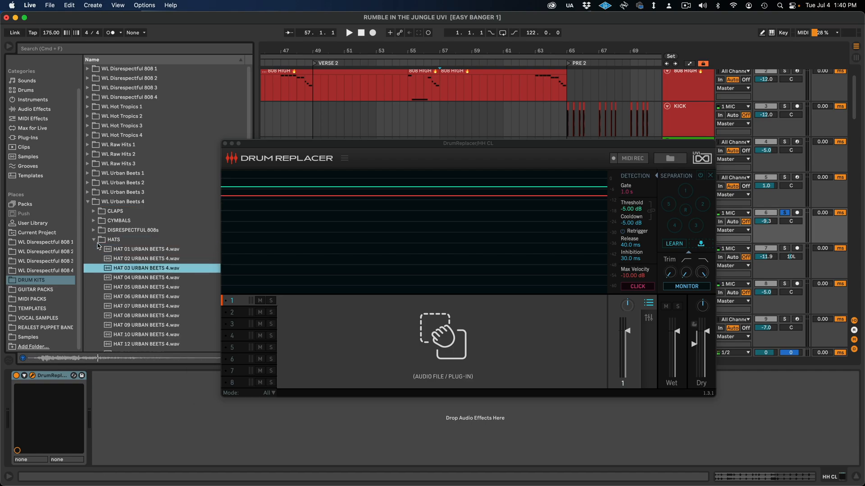
pyautogui.press('Up')
pyautogui.press('Up')
pyautogui.press('Down')
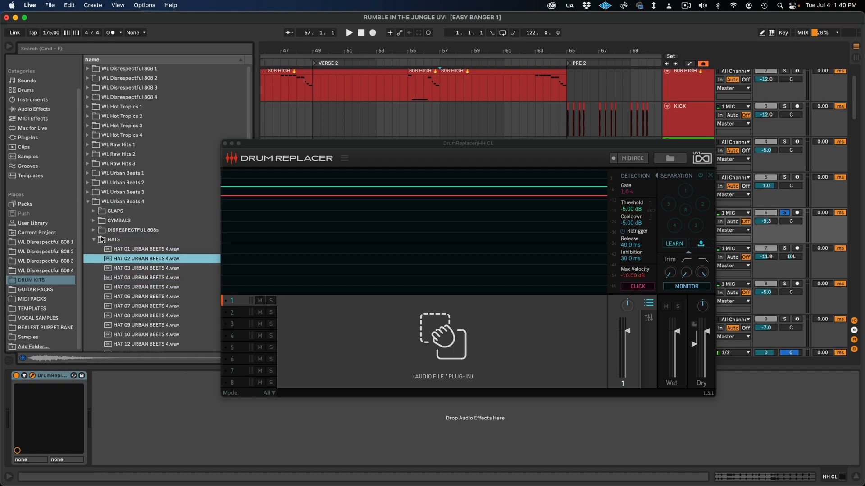
pyautogui.press('Down')
pyautogui.click(127, 259)
pyautogui.moveTo(482, 404); pyautogui.dragTo(448, 345)
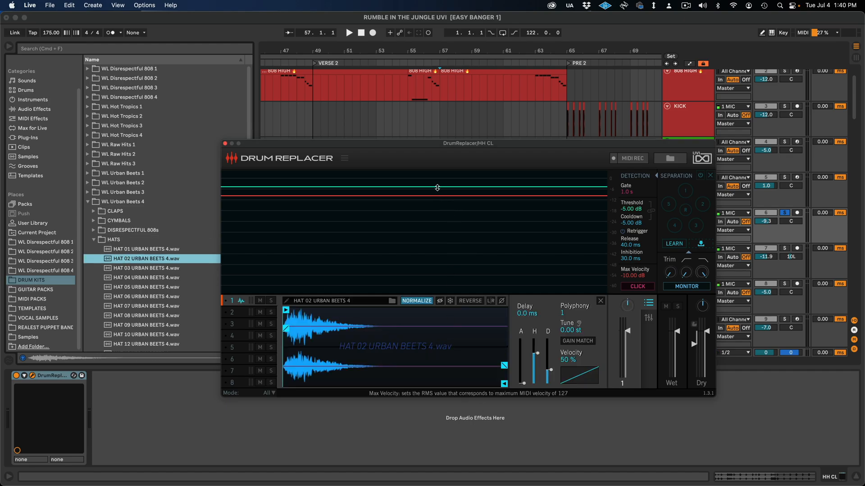
# While playing the hi-hats from bar 57, set Drum Replacer's Threshold to -22.65 dB, Release to 6.3 ms and Inhibition to 3.7 ms
pyautogui.moveTo(436, 187); pyautogui.dragTo(430, 221)
pyautogui.press('space')
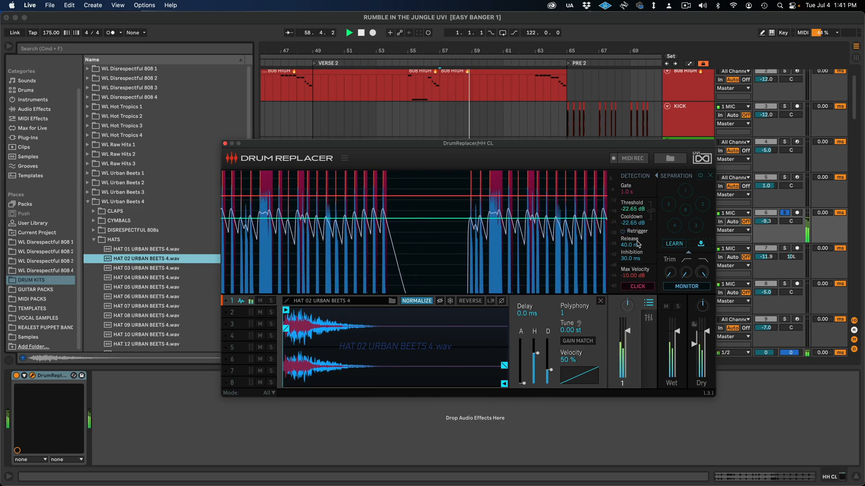
pyautogui.moveTo(631, 250); pyautogui.dragTo(624, 297)
pyautogui.press('space')
pyautogui.press('space')
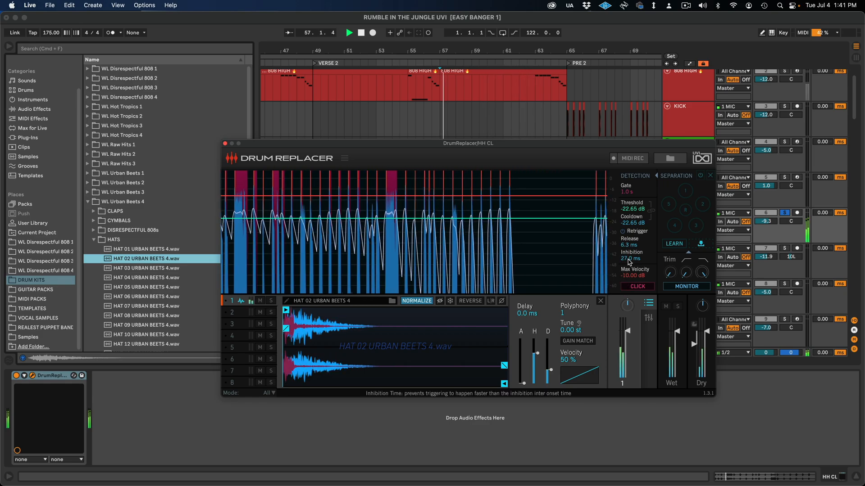
pyautogui.moveTo(629, 258); pyautogui.dragTo(618, 286)
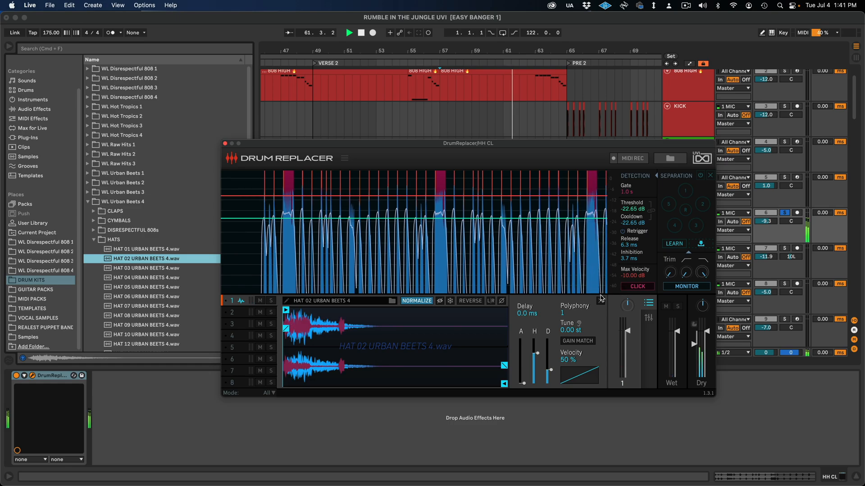
pyautogui.press('space')
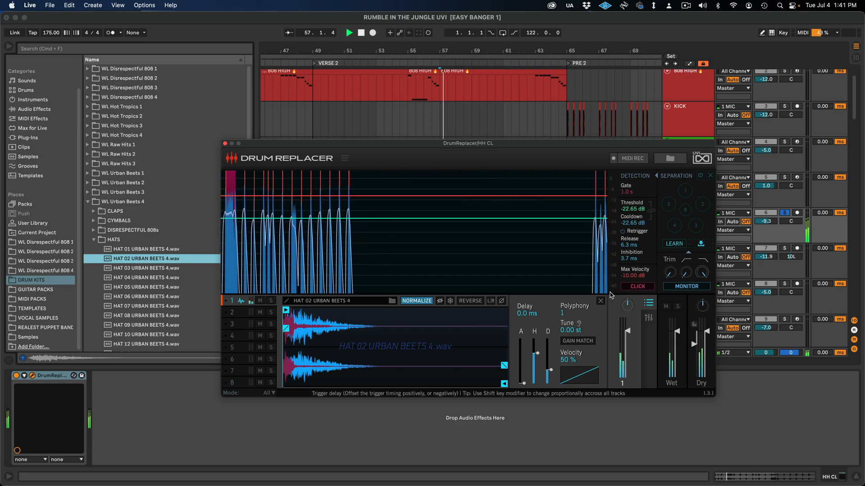
# Toggle Drum Replacer to compare its effect, unsolo the HH CL track and close the plug-in window
pyautogui.click(17, 376)
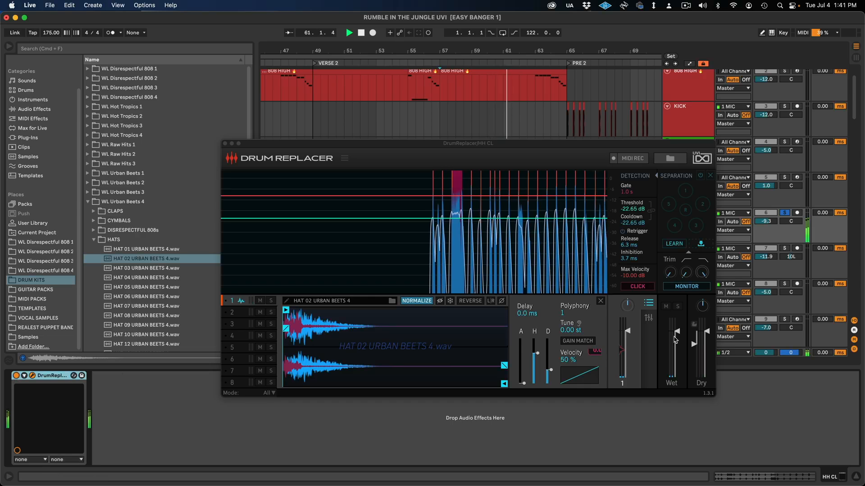
pyautogui.click(783, 214)
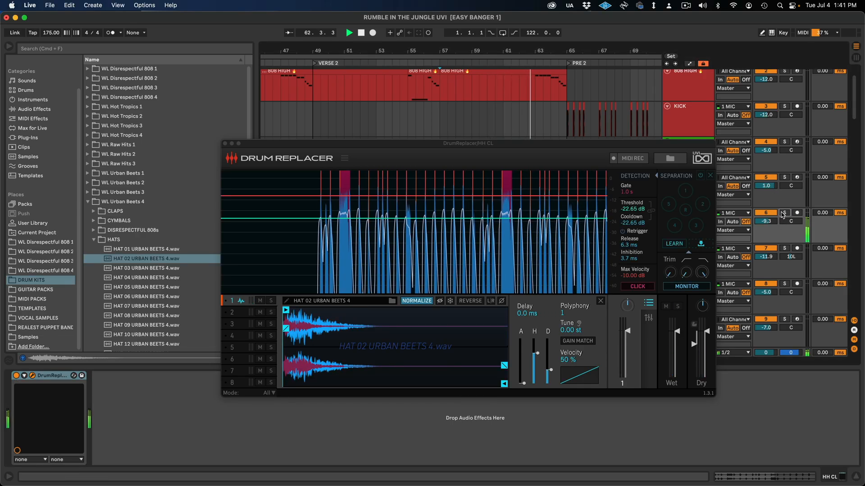
pyautogui.click(225, 143)
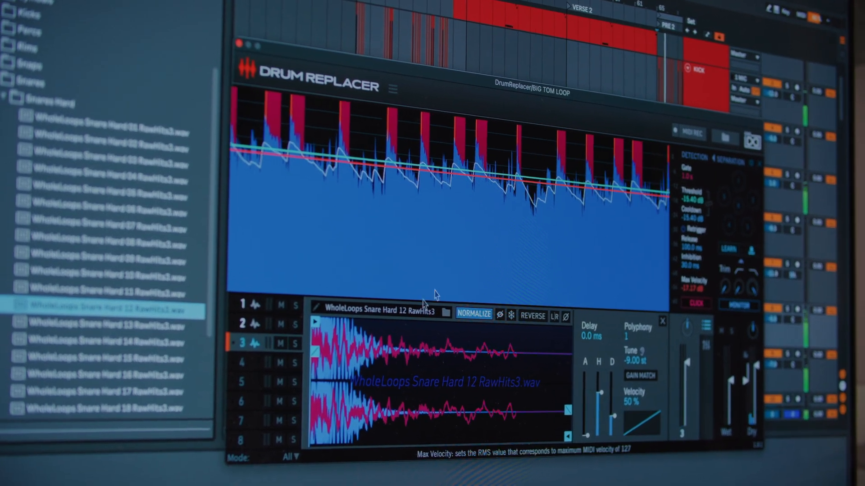
pyautogui.click(245, 333)
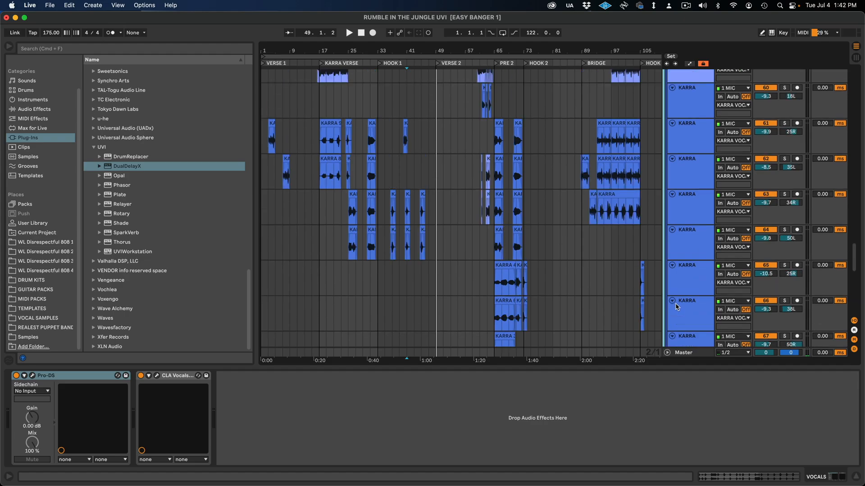
# Find the EASY vocal tracks and play the first one from its clip at bar 31
pyautogui.scroll(3, 679, 309)
pyautogui.scroll(-12, 681, 305)
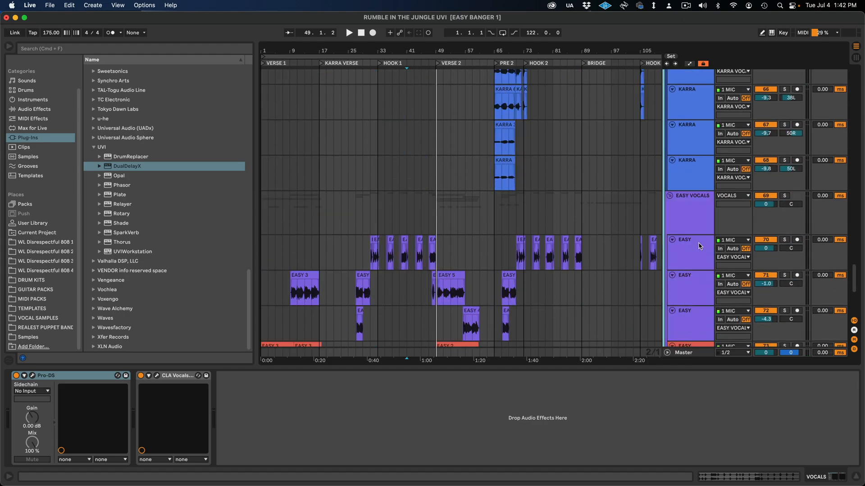
pyautogui.click(377, 258)
pyautogui.press('space')
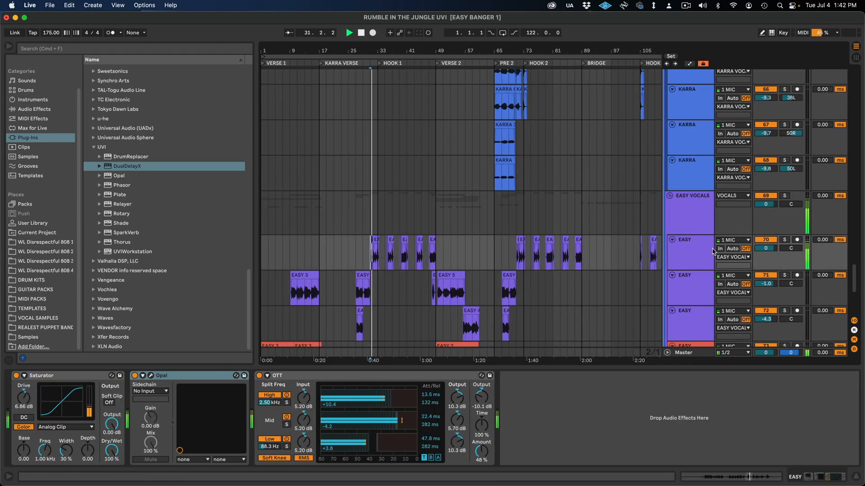
pyautogui.scroll(-1, 696, 234)
pyautogui.click(696, 233)
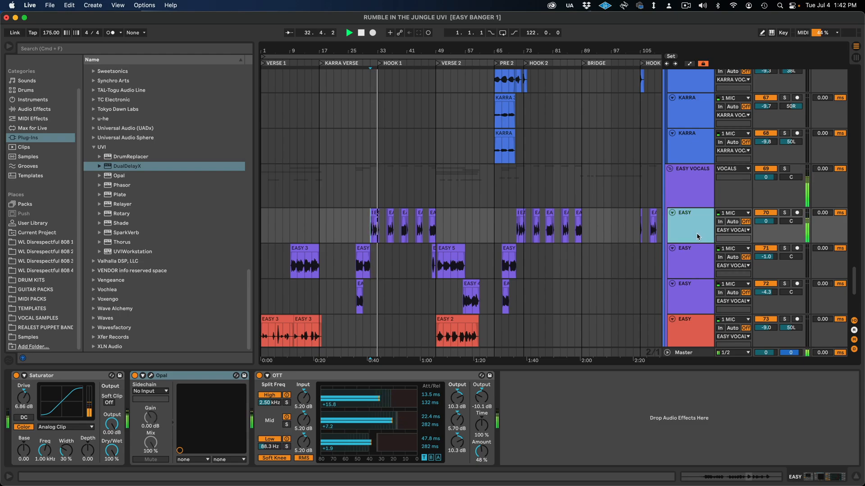
# Add the UVI DualDelayX plug-in to the EASY VOCALS group and set its Mix to 100 %
pyautogui.click(696, 191)
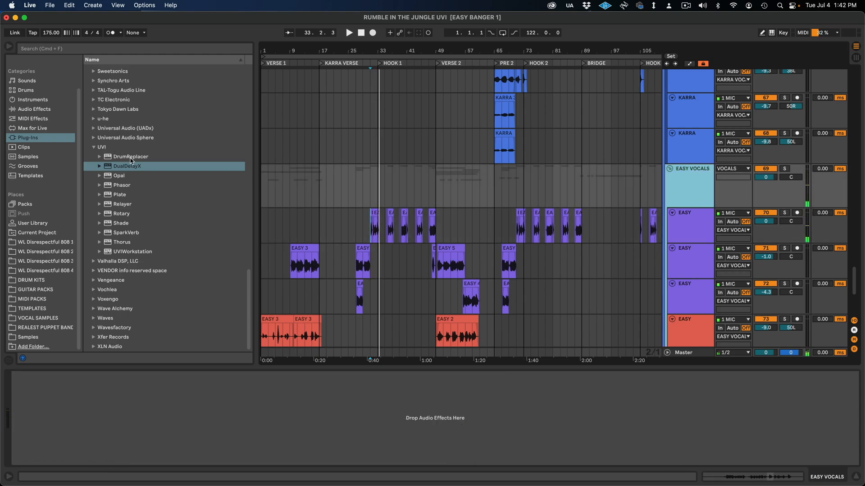
pyautogui.moveTo(133, 166); pyautogui.dragTo(185, 368)
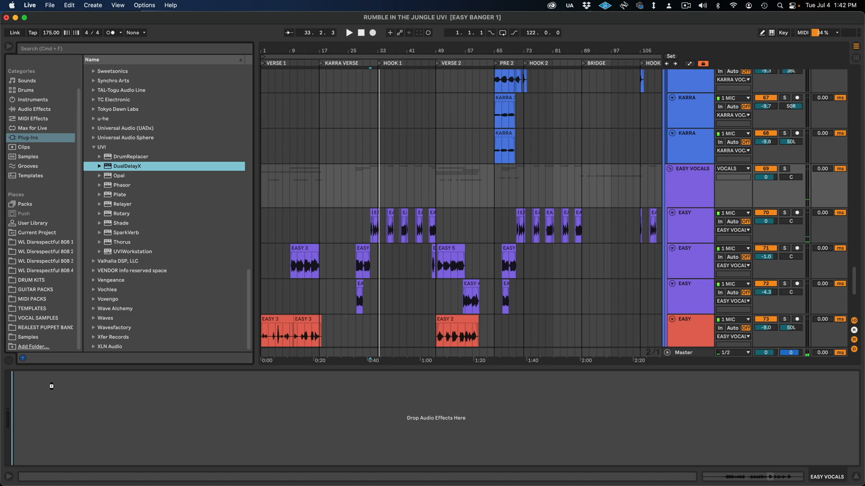
pyautogui.moveTo(52, 386); pyautogui.dragTo(46, 383)
pyautogui.click(33, 376)
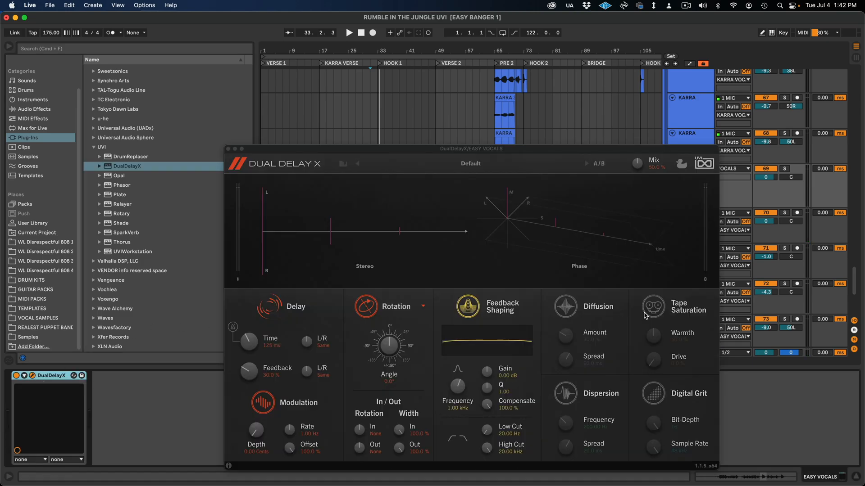
pyautogui.moveTo(637, 163); pyautogui.dragTo(643, 138)
pyautogui.moveTo(444, 153); pyautogui.dragTo(474, 20)
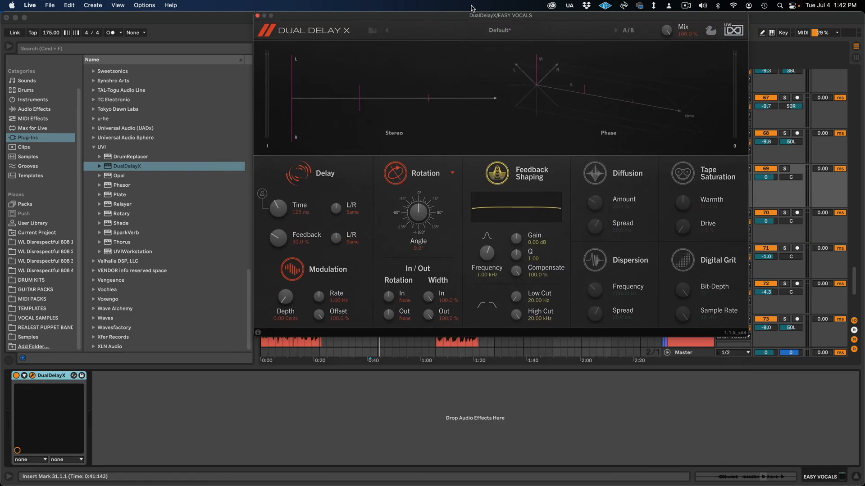
# Group DualDelayX into an Audio Effect Rack and create an empty chain named DRY above its chain
pyautogui.click(53, 382)
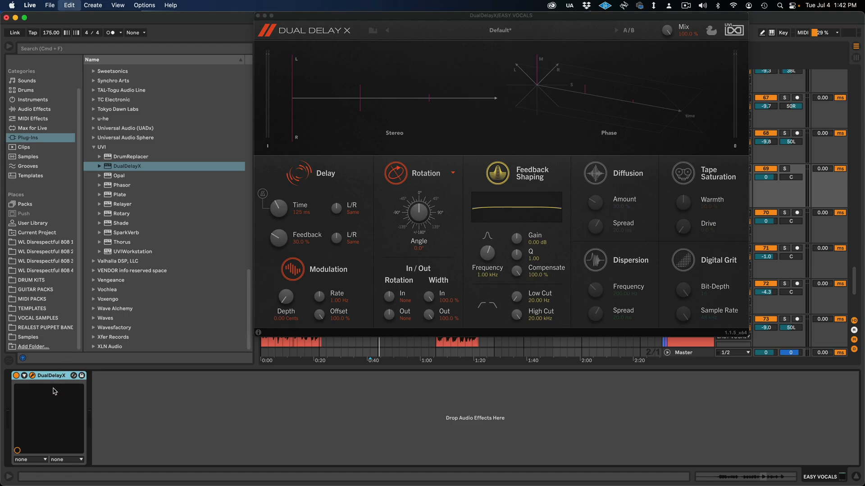
pyautogui.press('super+g')
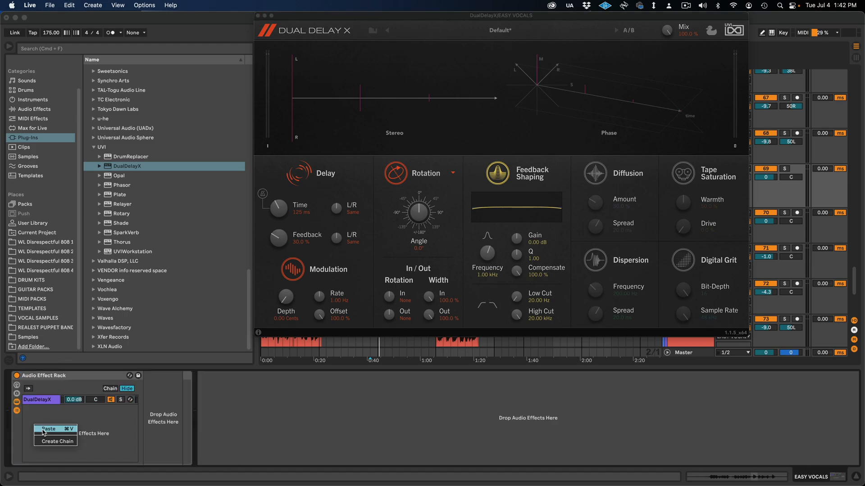
pyautogui.rightClick(50, 445)
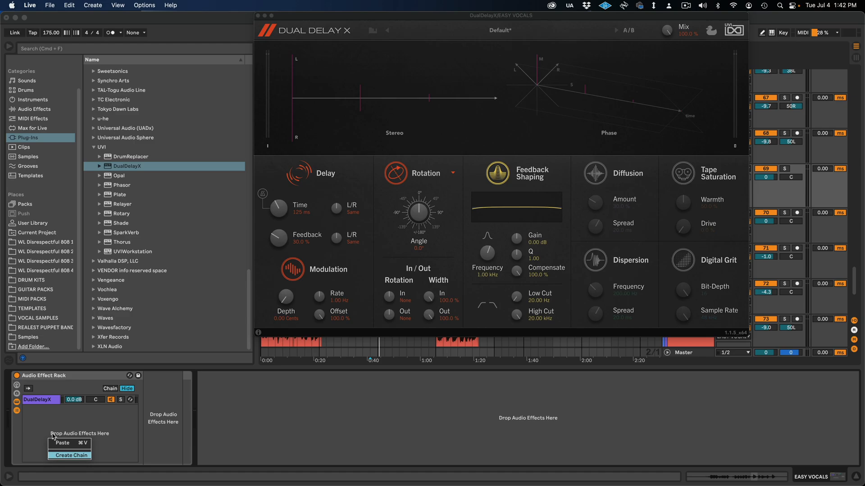
pyautogui.click(71, 455)
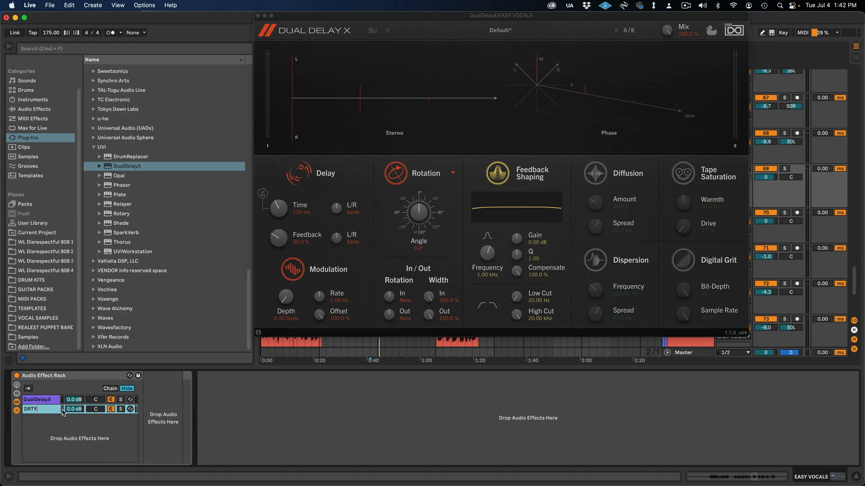
pyautogui.write('DRTY')
pyautogui.press('BackSpace')
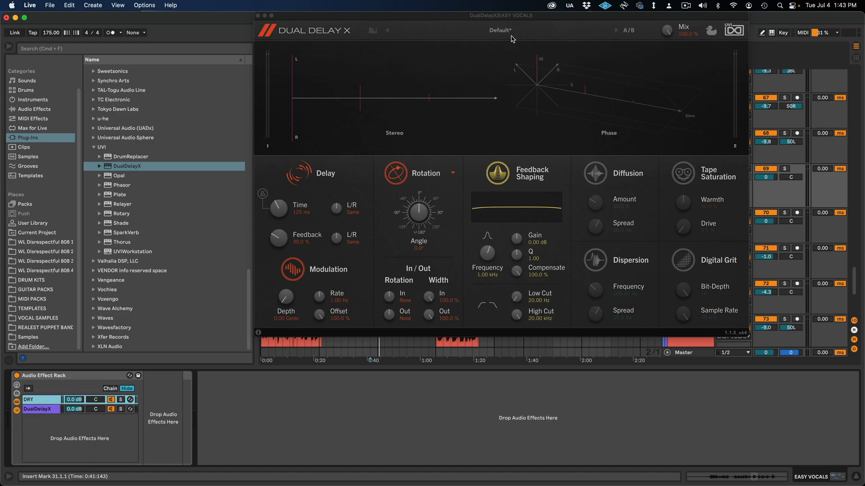
# Load the factory preset Basic Mono 04 from the 01 Classic category into Dual Delay X
pyautogui.click(507, 34)
pyautogui.moveTo(443, 64)
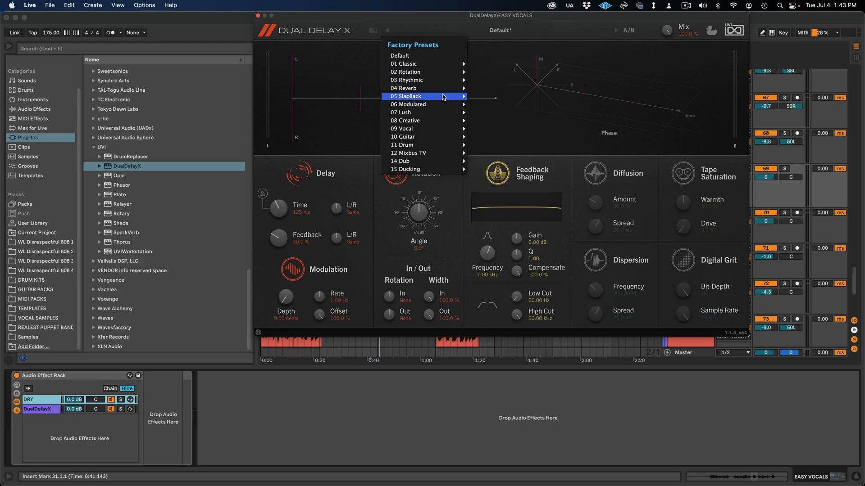
pyautogui.moveTo(452, 128)
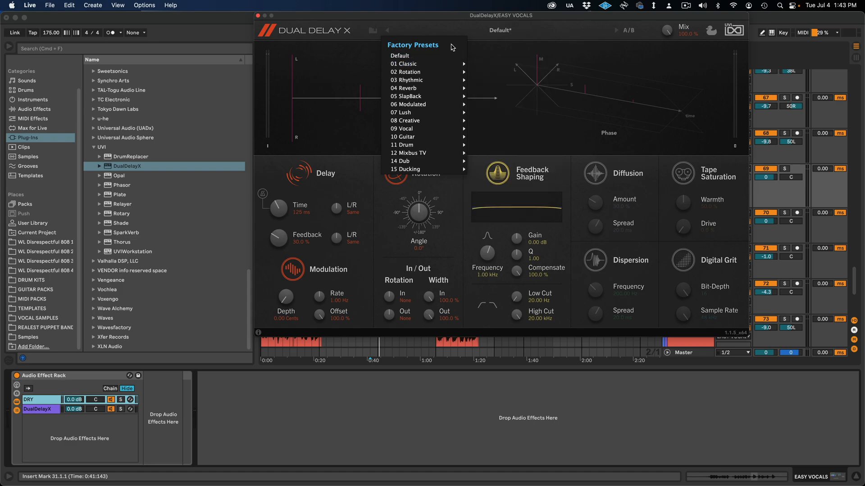
pyautogui.moveTo(451, 64)
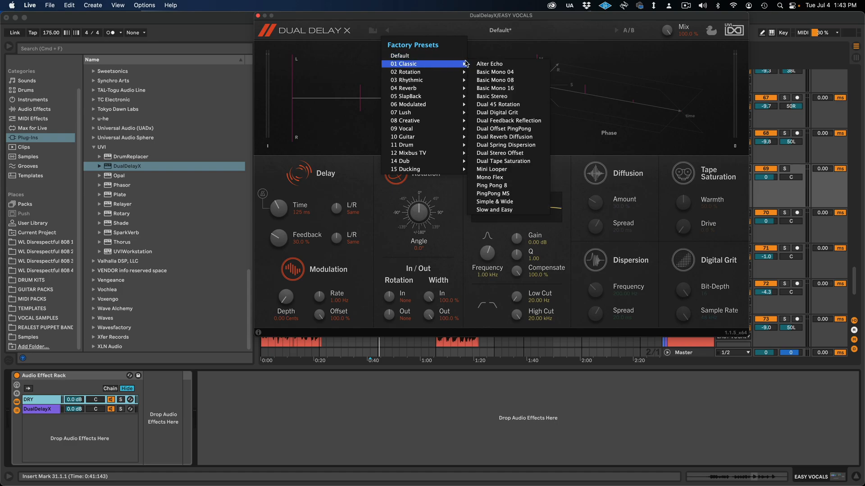
pyautogui.click(499, 72)
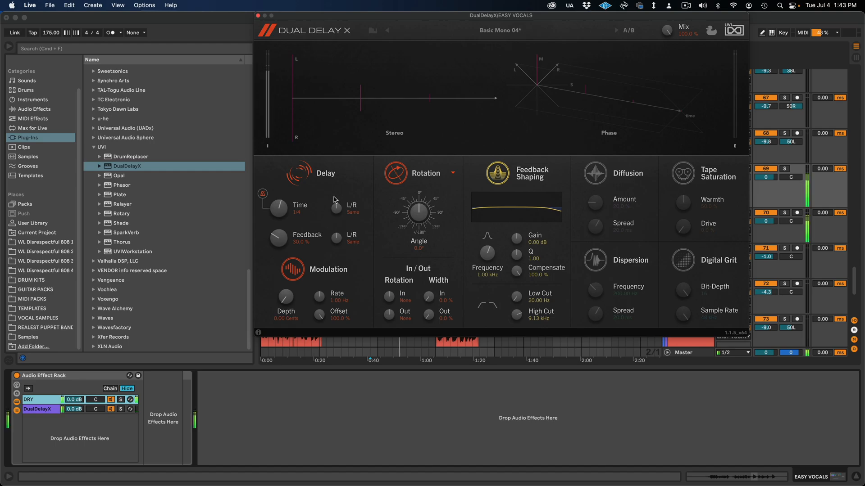
# Set the delay Feedback to 35.3 %, Modulation Depth to 3.16 Cents, Rate to 1.48 Hz, and Rotation Angle to 180°
pyautogui.moveTo(279, 238); pyautogui.dragTo(279, 235)
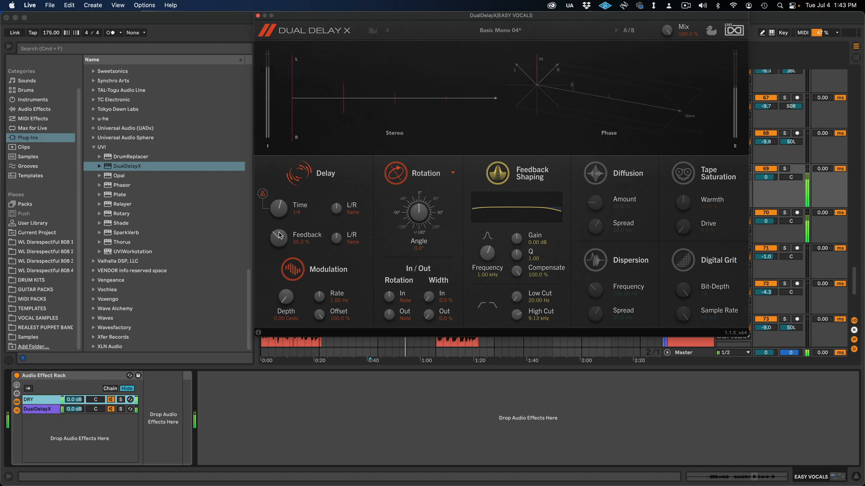
pyautogui.moveTo(286, 298); pyautogui.dragTo(319, 297)
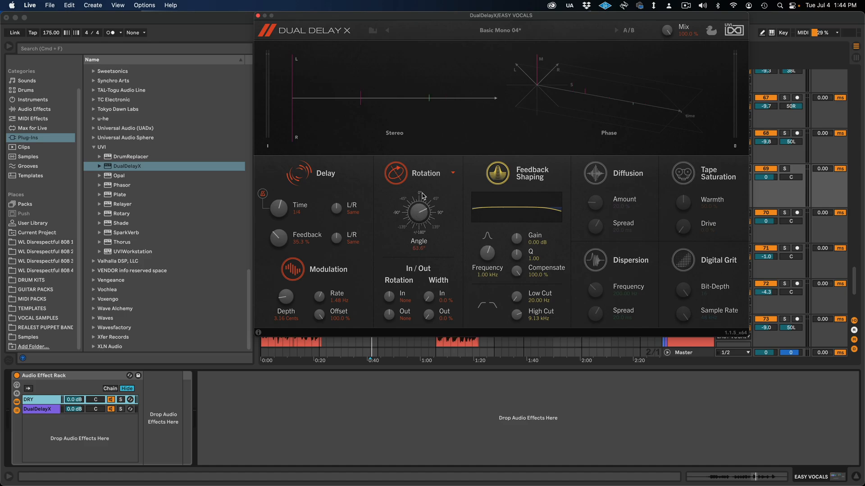
pyautogui.moveTo(428, 169); pyautogui.dragTo(429, 152)
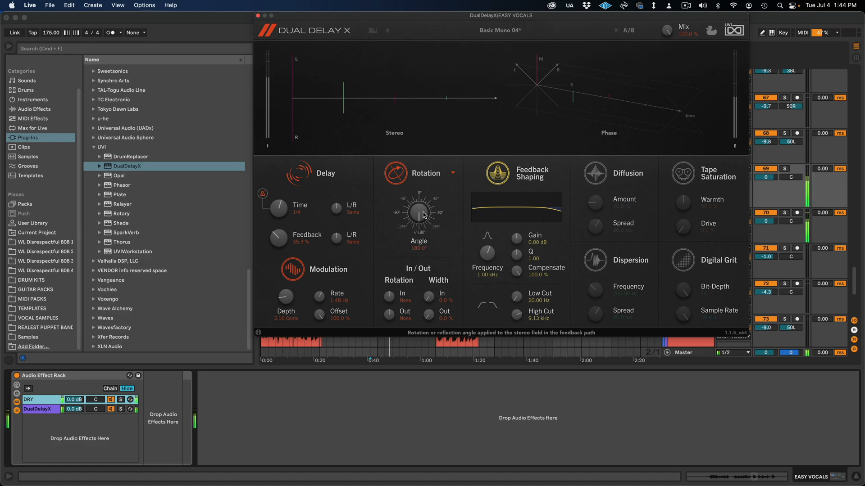
pyautogui.moveTo(428, 218); pyautogui.dragTo(421, 220)
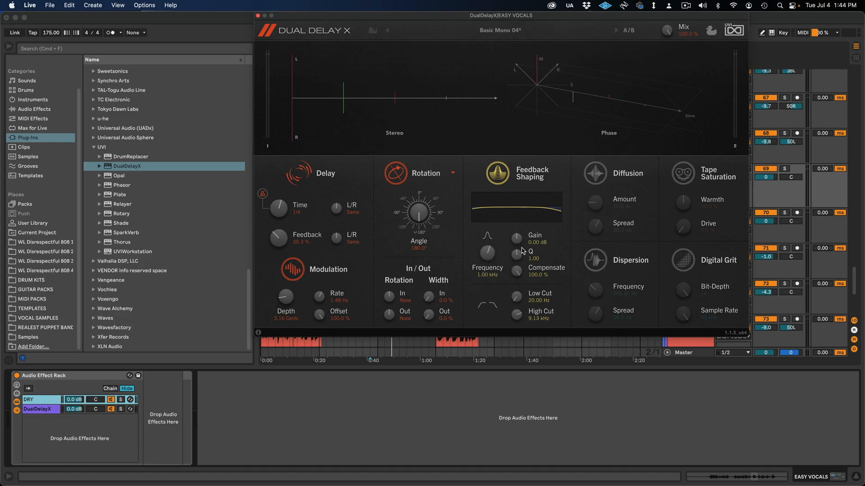
# Shape the delay feedback with Gain 6.84 dB, Q 0.87, Low Cut 55.40 Hz and High Cut 11.89 kHz
pyautogui.moveTo(519, 254); pyautogui.dragTo(521, 225)
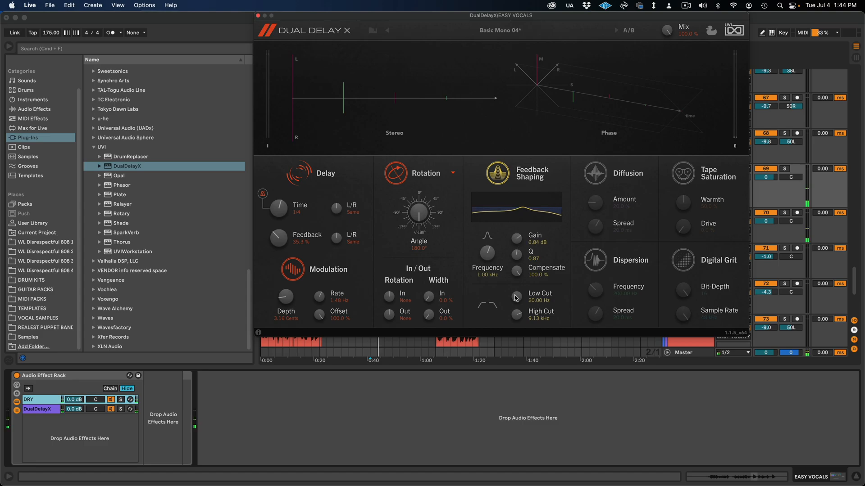
pyautogui.moveTo(518, 297); pyautogui.dragTo(518, 276)
pyautogui.press('space')
pyautogui.moveTo(517, 315); pyautogui.dragTo(521, 299)
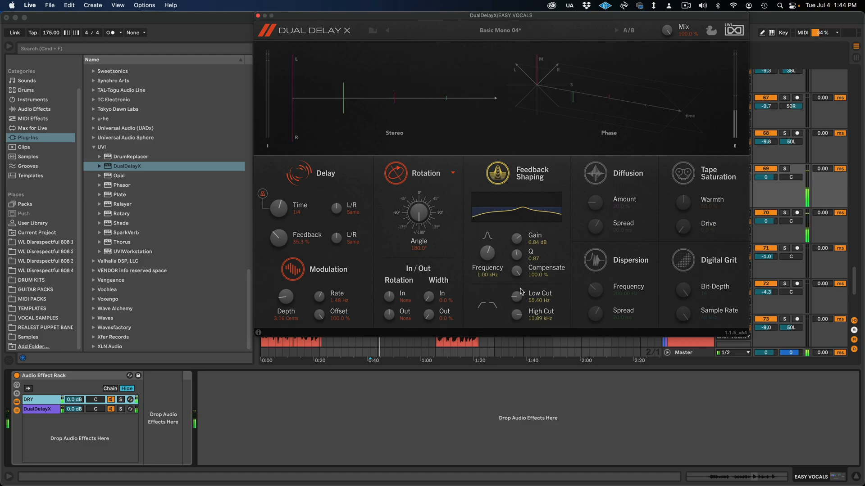
# With EASY VOCALS soloed, enable Diffusion with Amount 24.6 % and Dispersion with Frequency 319.20 Hz
pyautogui.click(599, 179)
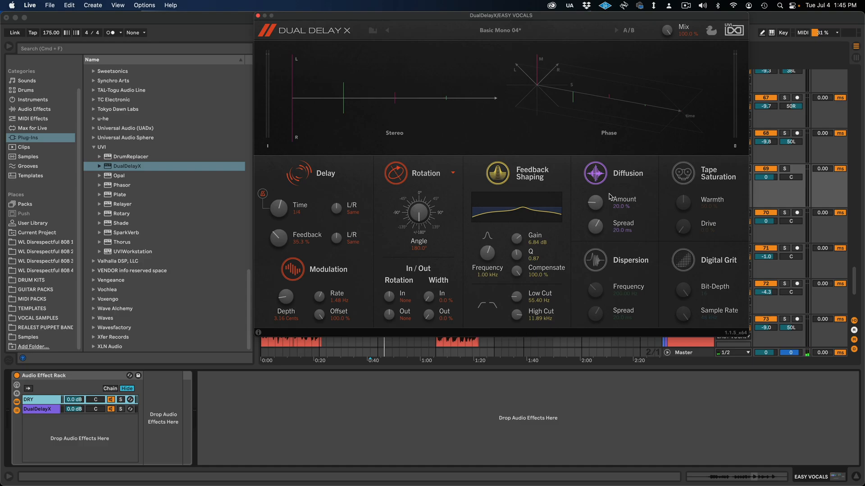
pyautogui.click(784, 168)
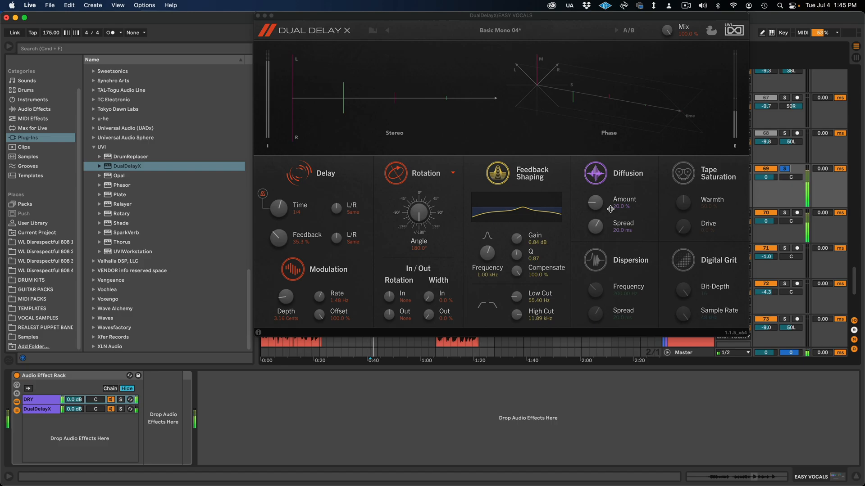
pyautogui.moveTo(596, 203)
pyautogui.mouseDown()
pyautogui.moveTo(604, 126)
pyautogui.moveTo(596, 212)
pyautogui.mouseUp()
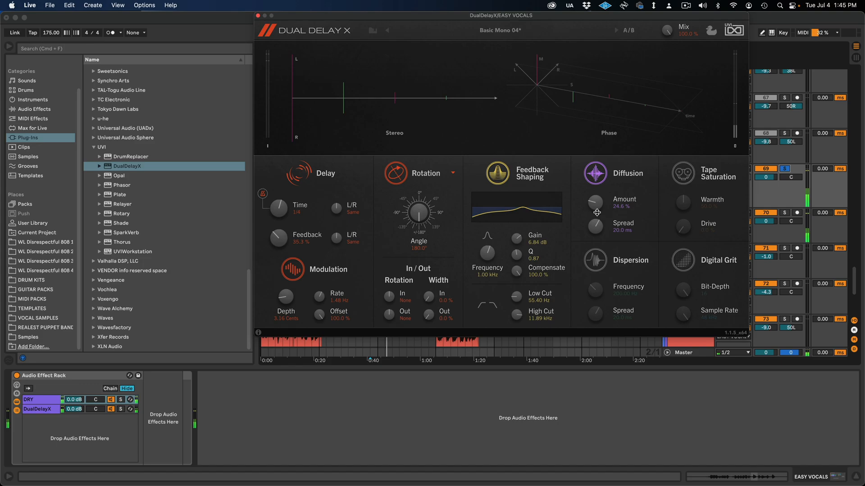
pyautogui.click(596, 263)
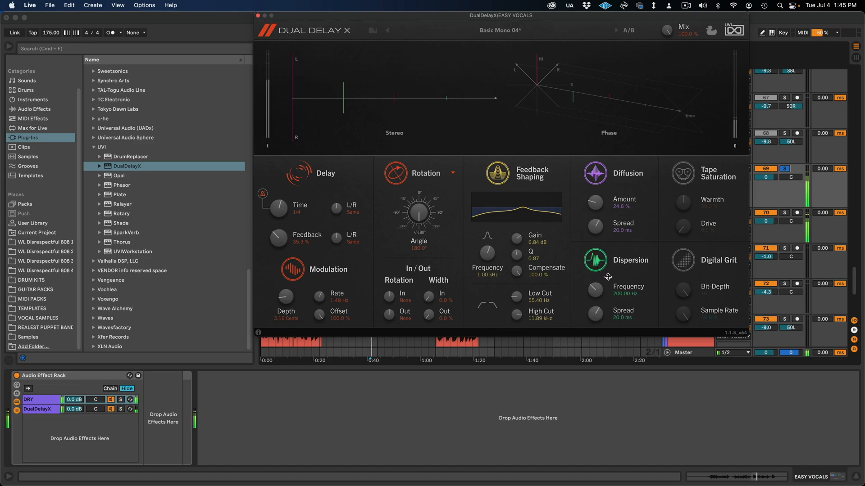
pyautogui.moveTo(596, 292); pyautogui.dragTo(595, 287)
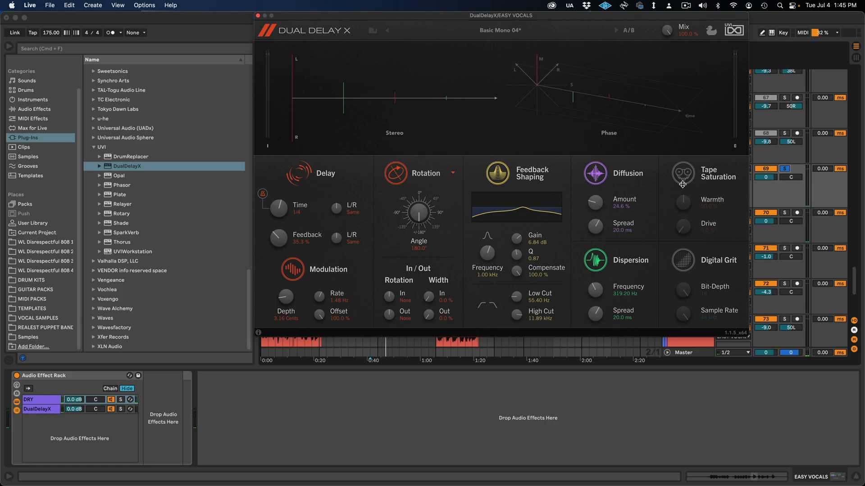
# Enable Tape Saturation and, while auditioning the vocals, set Warmth to 52.8 % and Drive to 35.1 %
pyautogui.click(683, 173)
pyautogui.moveTo(690, 230); pyautogui.dragTo(685, 213)
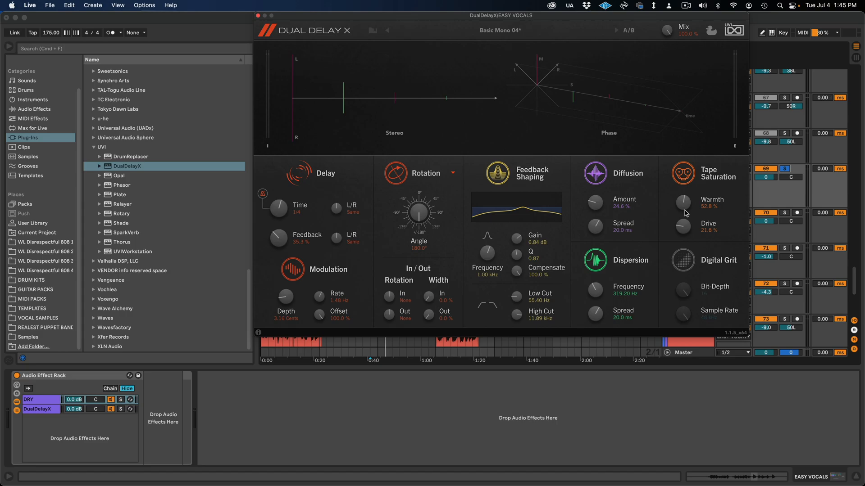
pyautogui.press('space')
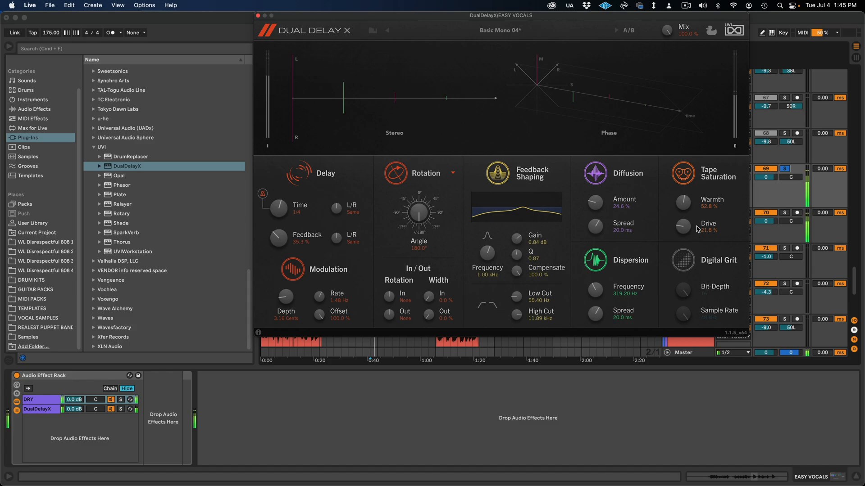
pyautogui.moveTo(693, 190); pyautogui.dragTo(697, 150)
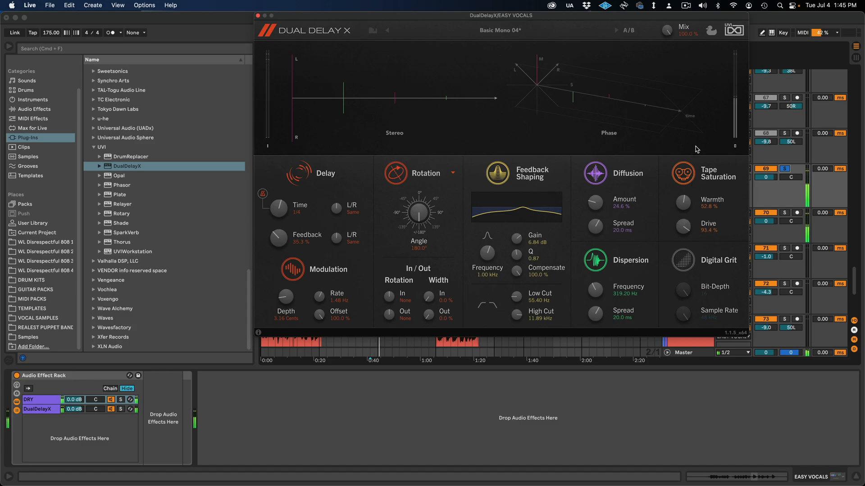
pyautogui.moveTo(676, 211); pyautogui.dragTo(675, 214)
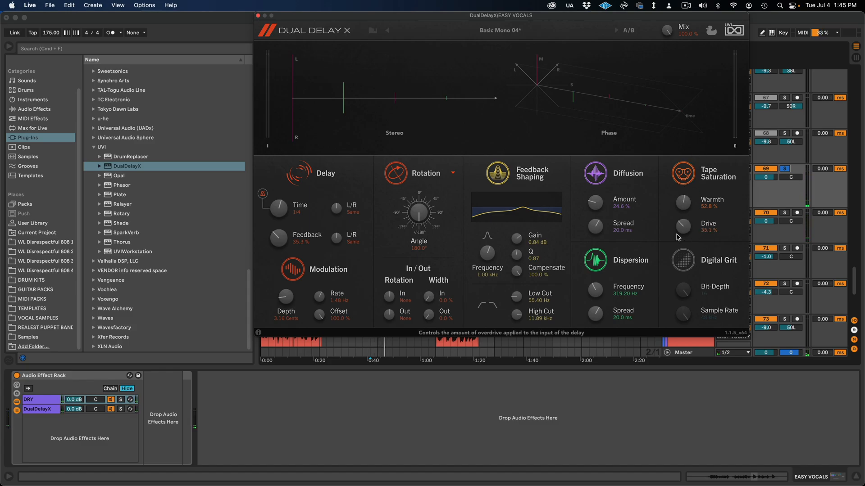
# Enable Digital Grit on the EASY VOCALS delay, adjust its Bit-Depth and Sample Rate, and close the plug-in window
pyautogui.click(684, 266)
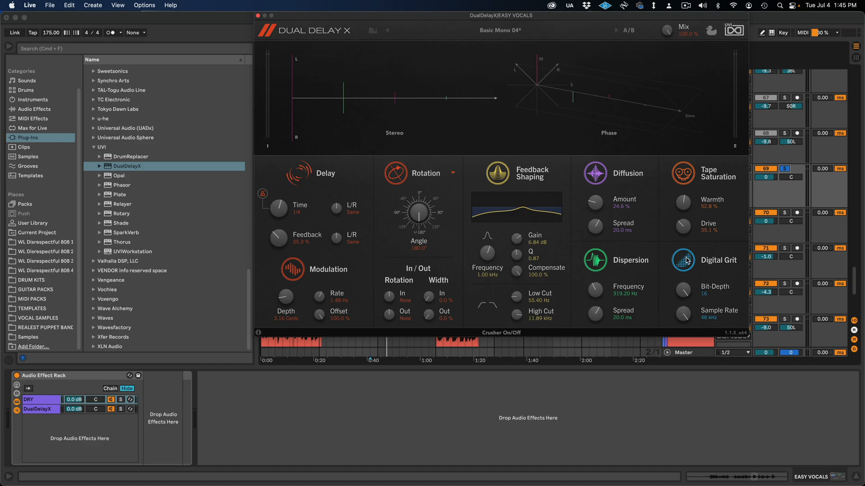
pyautogui.moveTo(684, 291); pyautogui.dragTo(682, 341)
pyautogui.moveTo(683, 314); pyautogui.dragTo(668, 385)
pyautogui.click(258, 16)
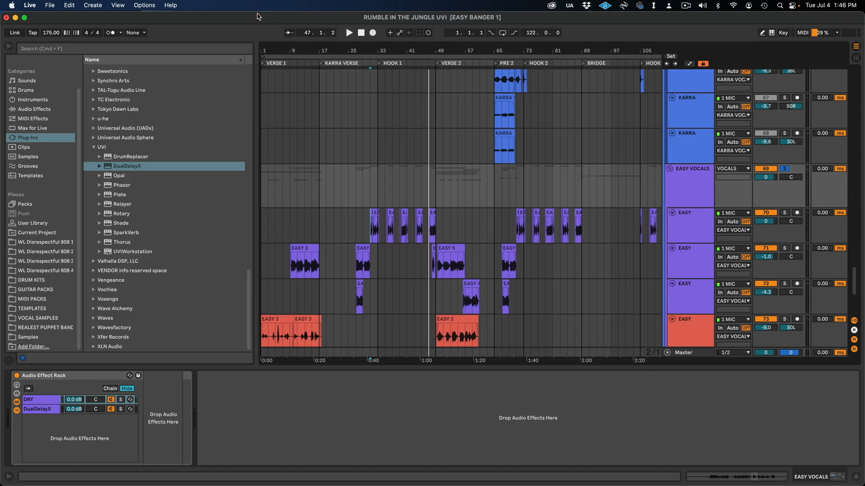
# Copy the delay's Audio Effect Rack onto EASY track 73 after Opal and set its DualDelayX chain volume to -1.0 dB during playback
pyautogui.click(81, 379)
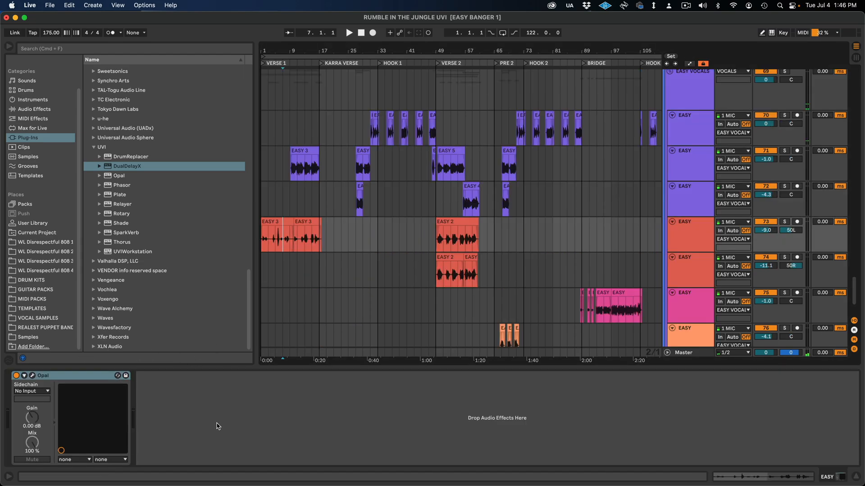
pyautogui.rightClick(210, 412)
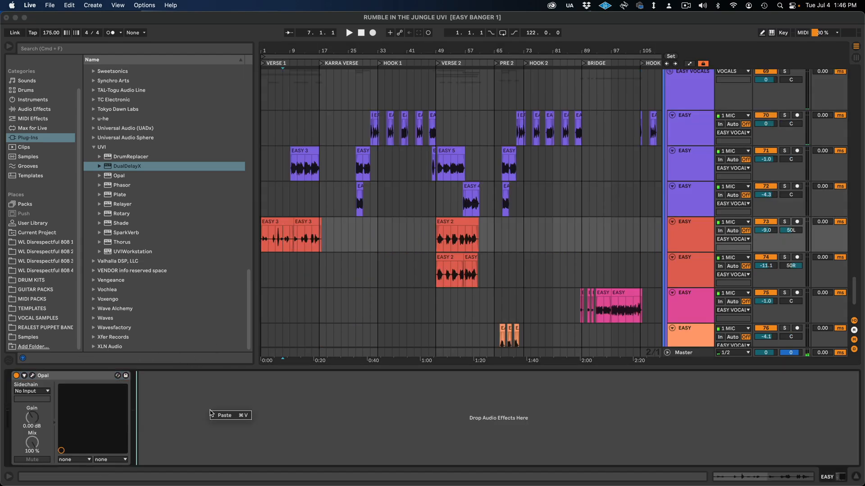
pyautogui.click(270, 221)
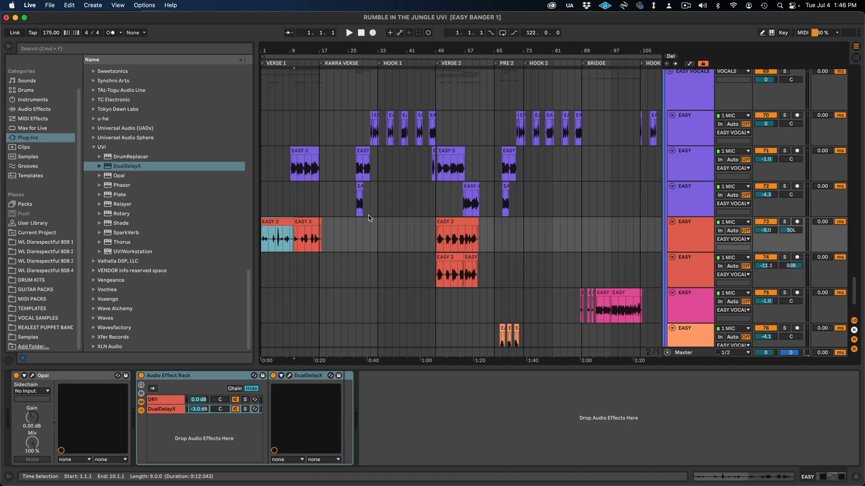
pyautogui.press('space')
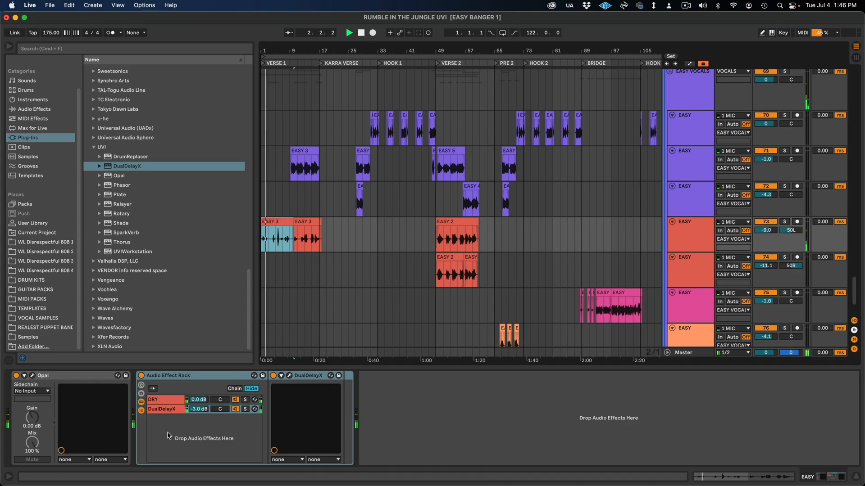
pyautogui.moveTo(196, 411); pyautogui.dragTo(197, 406)
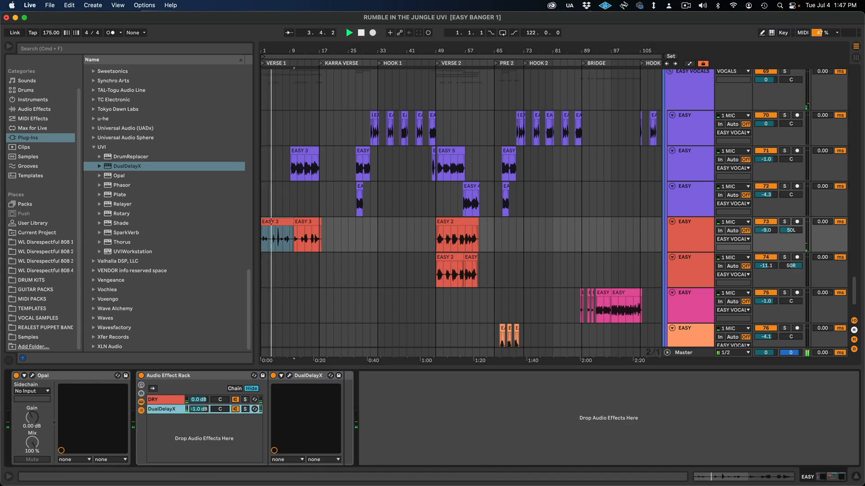
# Paste the Audio Effect Rack with DualDelayX onto EASY track 77 after Opal
pyautogui.scroll(-3, 296, 276)
pyautogui.click(282, 302)
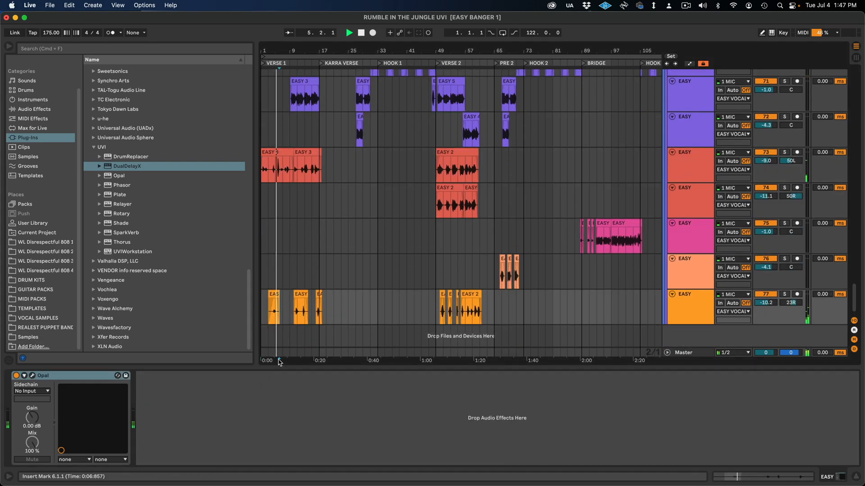
pyautogui.rightClick(263, 411)
pyautogui.click(275, 415)
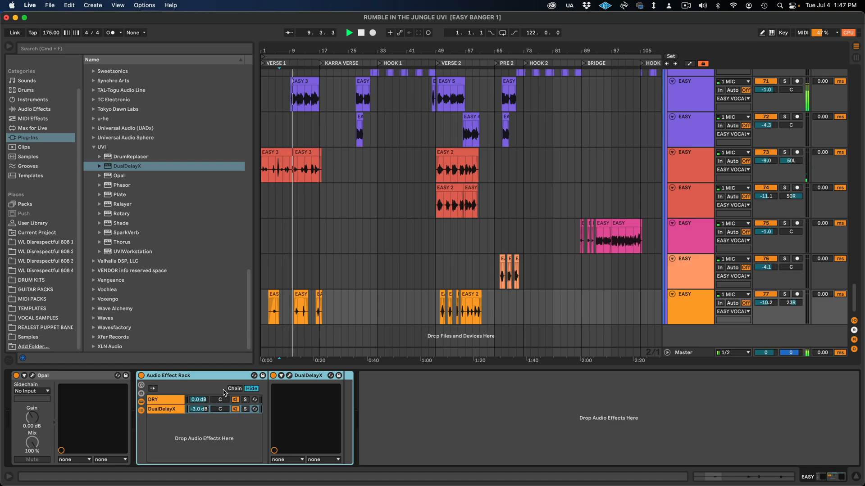
pyautogui.scroll(5, 295, 189)
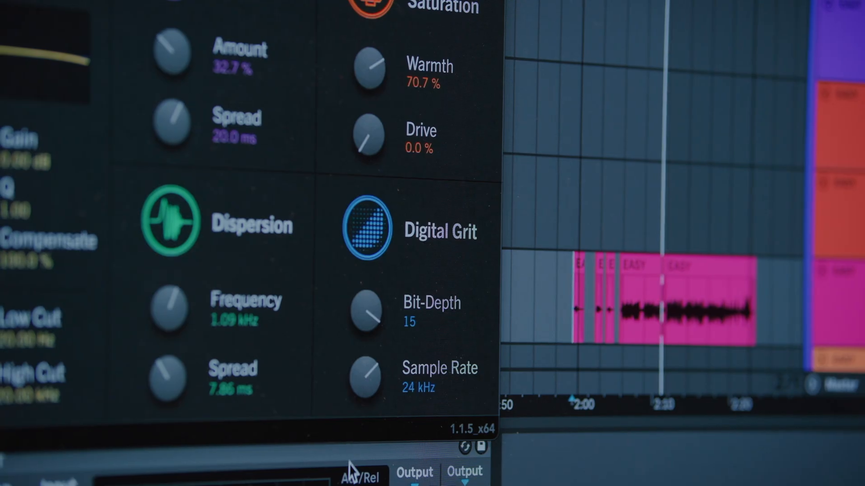
pyautogui.moveTo(350, 461); pyautogui.dragTo(387, 399)
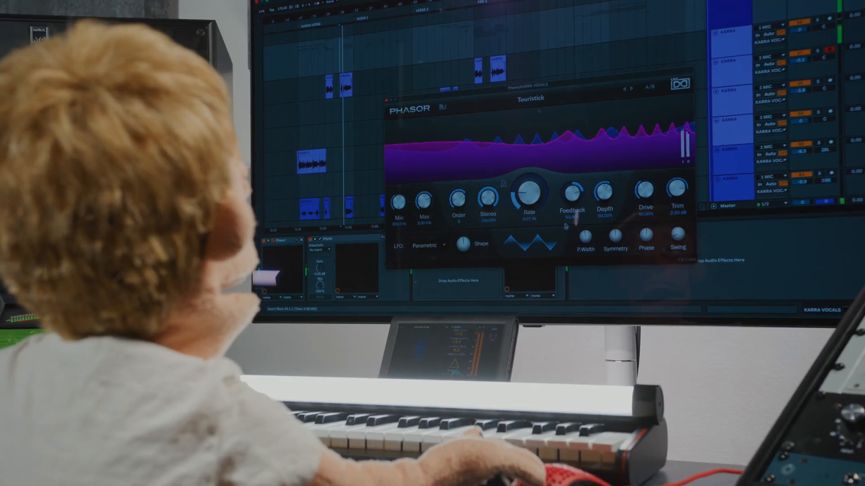
pyautogui.moveTo(461, 248); pyautogui.dragTo(464, 242)
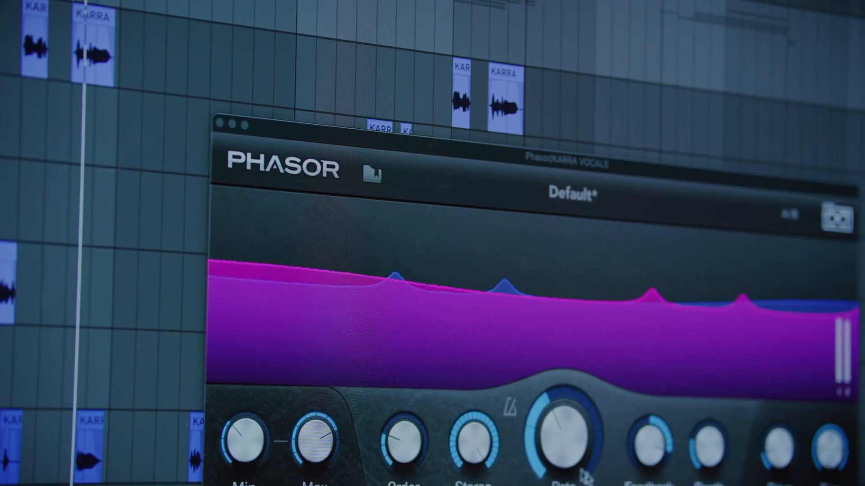
pyautogui.moveTo(583, 443); pyautogui.dragTo(588, 409)
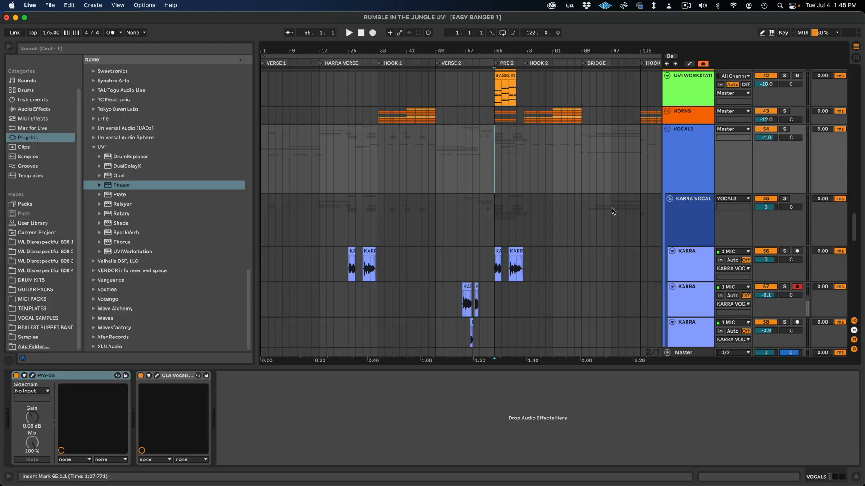
# Audition KARRA VOCALS from bar 69, then solo the group and load Phasor on it with its window clear of the upper tracks
pyautogui.scroll(-4, 605, 215)
pyautogui.click(508, 136)
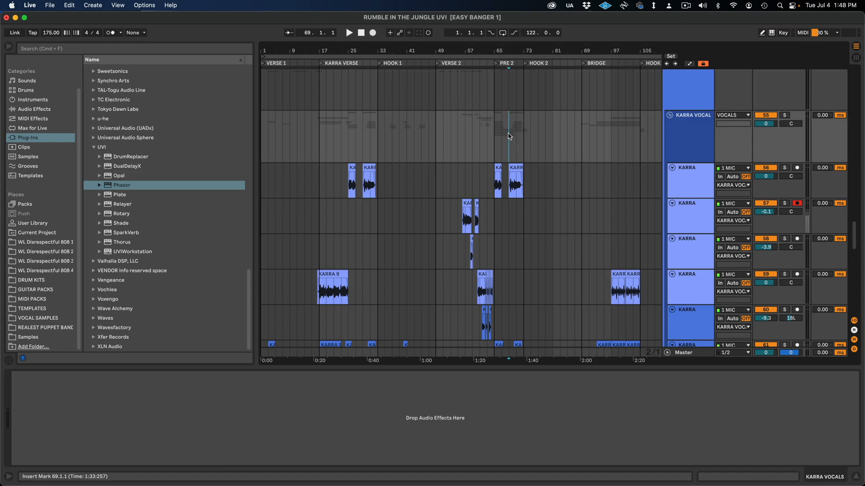
pyautogui.press('space')
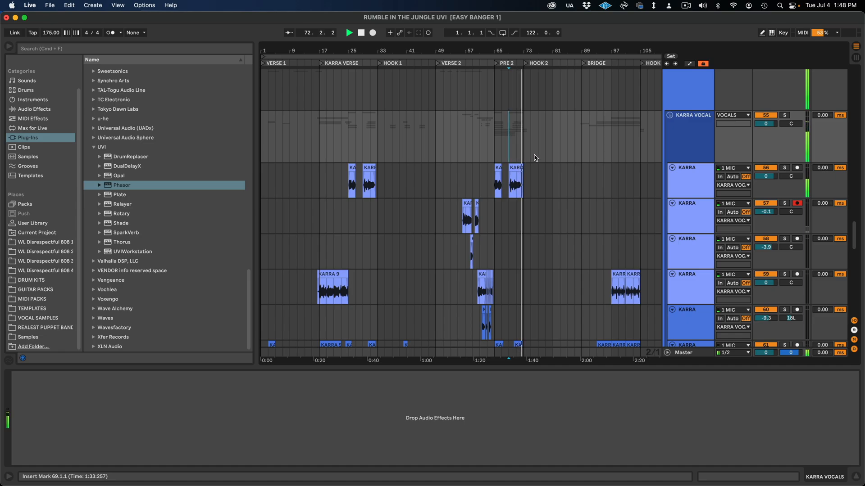
pyautogui.press('space')
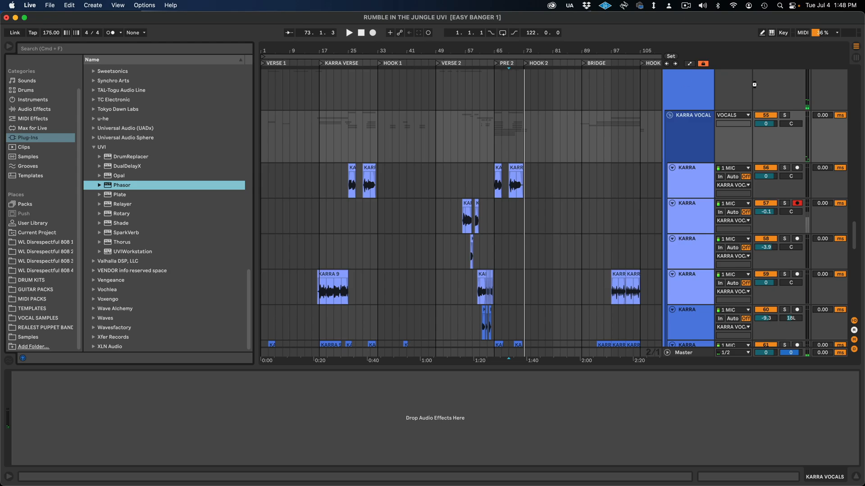
pyautogui.click(785, 115)
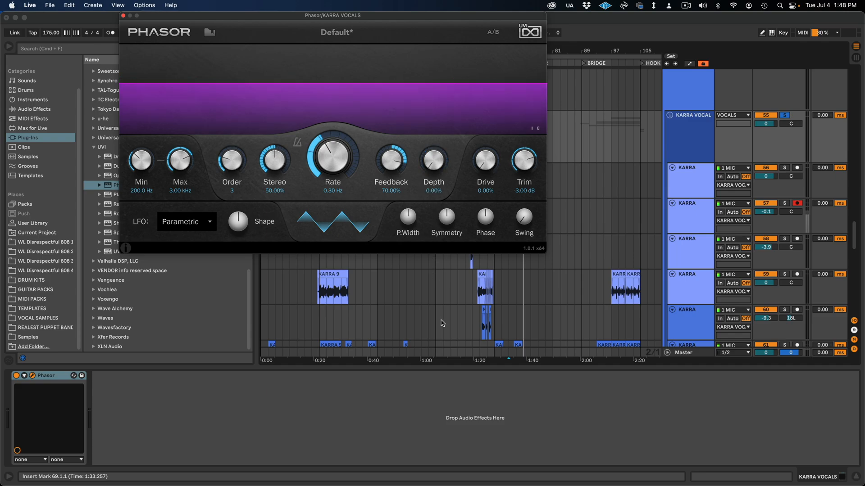
pyautogui.moveTo(424, 15); pyautogui.dragTo(440, 248)
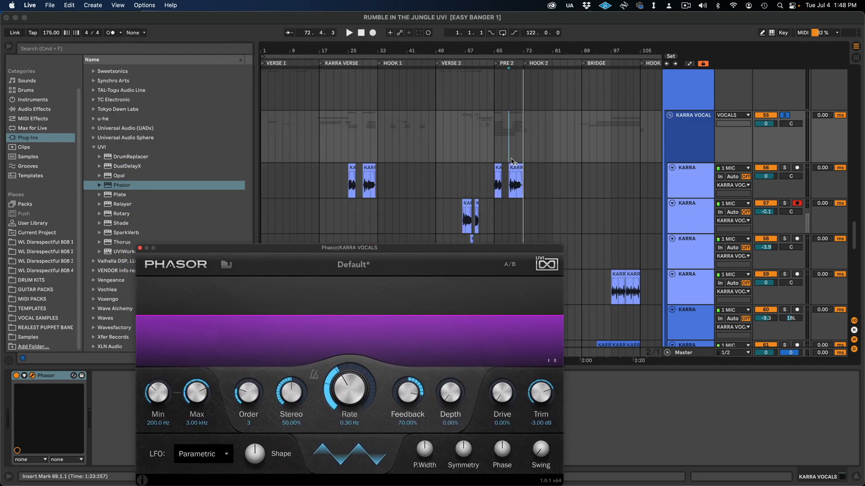
# Draw Phasor Depth automation rising to 60 % across PRE 2 on KARRA VOCALS and copy it to the end of KARRA VERSE
pyautogui.press('a')
pyautogui.click(505, 162)
pyautogui.moveTo(511, 165); pyautogui.dragTo(524, 152)
pyautogui.click(522, 149)
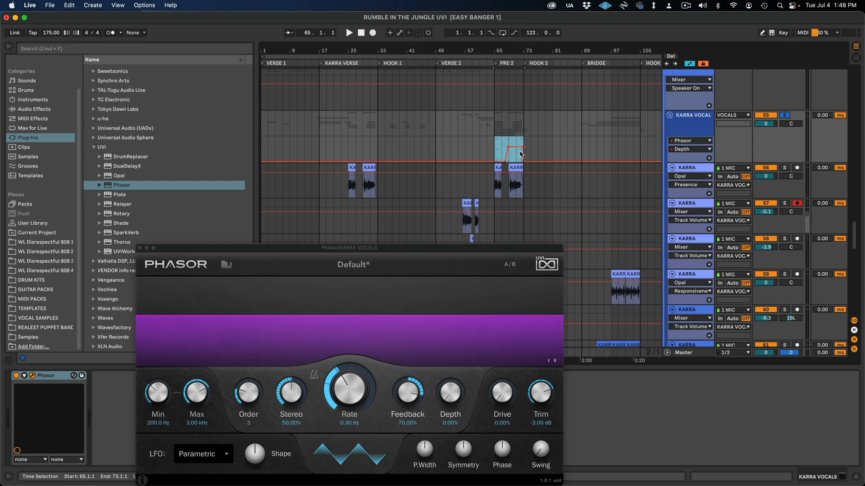
pyautogui.press('super+c')
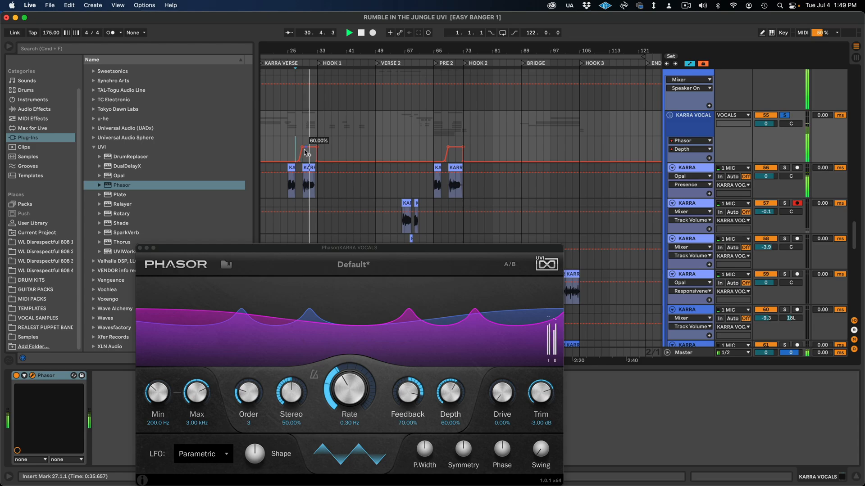
# Remove the middle breakpoints so Phasor Depth ramps gradually to 60 % in KARRA VERSE and PRE 2, and audition from bar 29
pyautogui.click(303, 149)
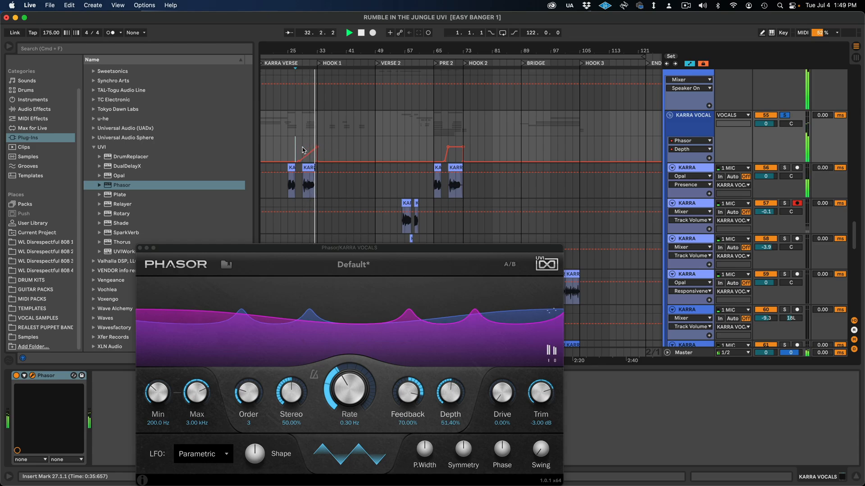
pyautogui.click(303, 150)
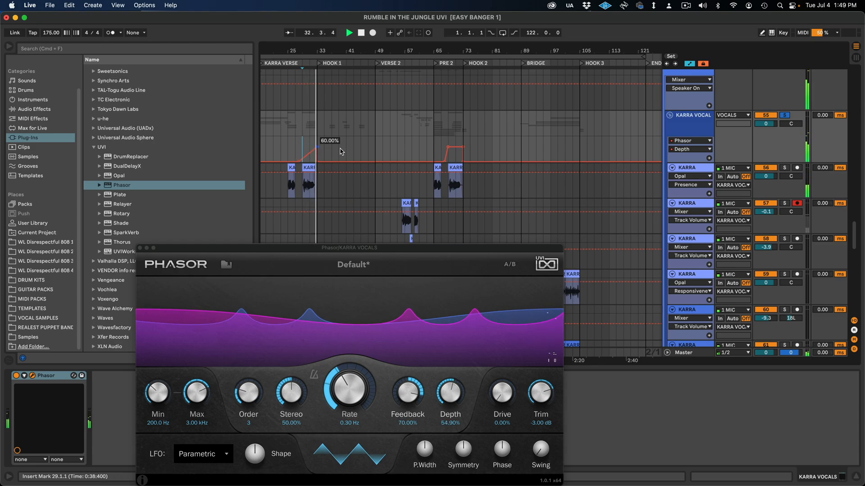
pyautogui.click(449, 148)
pyautogui.moveTo(432, 51); pyautogui.dragTo(457, 40)
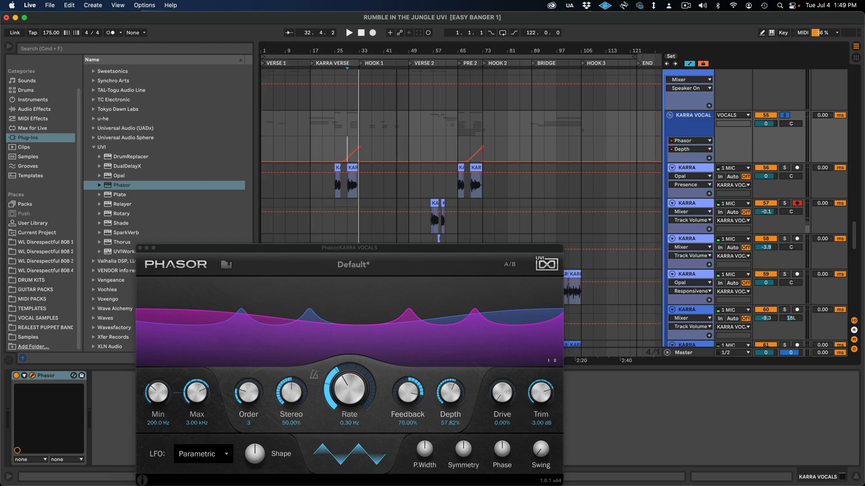
pyautogui.moveTo(388, 51); pyautogui.dragTo(387, 53)
pyautogui.press('space')
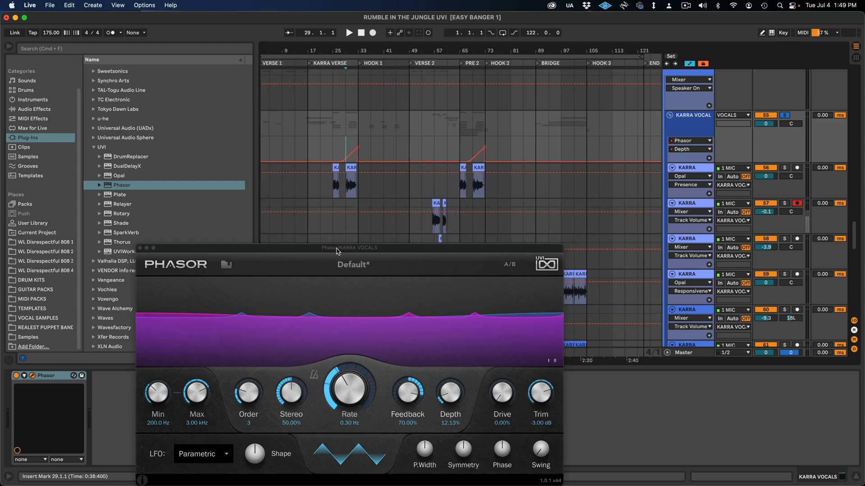
pyautogui.moveTo(337, 251); pyautogui.dragTo(353, 208)
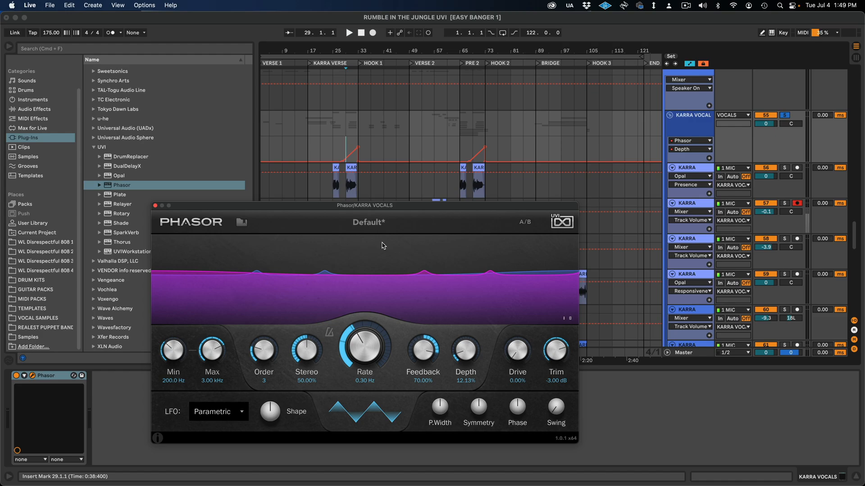
pyautogui.press('space')
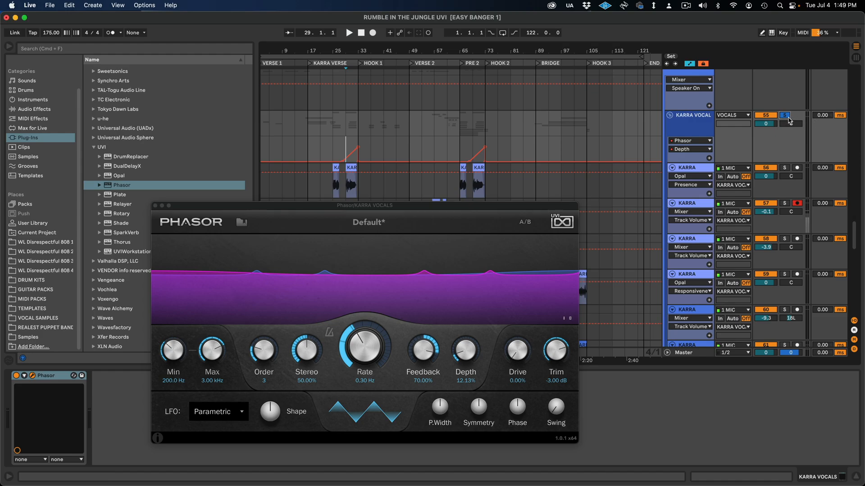
# Hide the automation, unsolo KARRA VOCALS, and set Phasor's Trim to 0.00 dB and Drive to 14.24 % while auditioning
pyautogui.press('a')
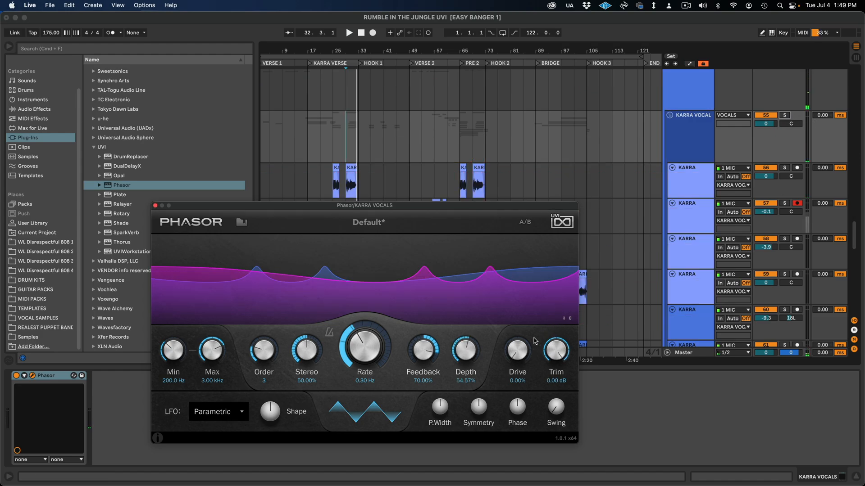
pyautogui.moveTo(520, 346); pyautogui.dragTo(521, 334)
pyautogui.press('space')
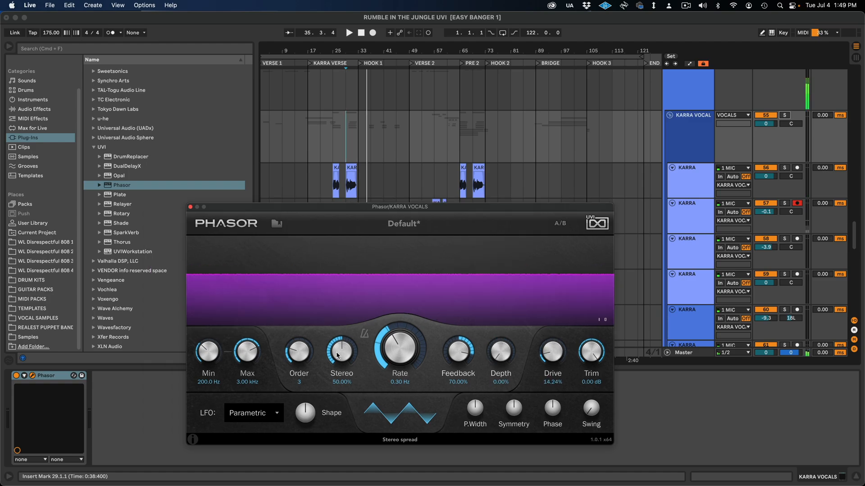
# Set Phasor's Stereo to 100 % and play the KARRA vocals in the full mix from bar 29
pyautogui.moveTo(340, 353); pyautogui.dragTo(342, 307)
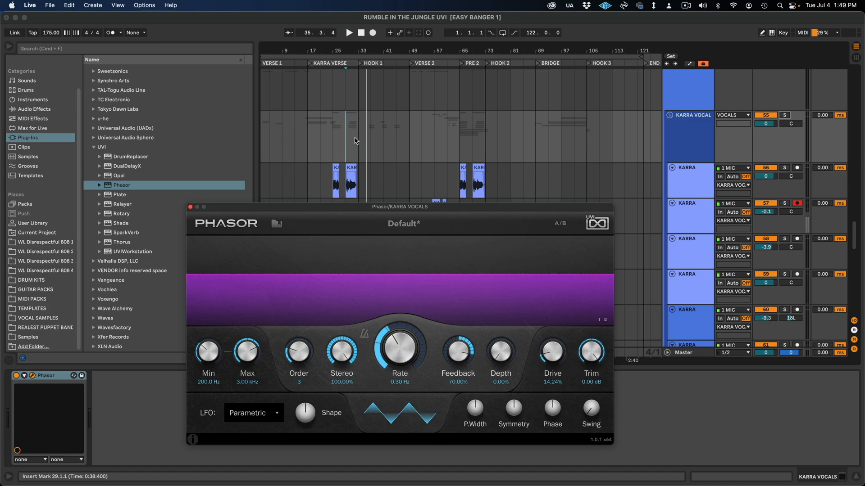
pyautogui.press('space')
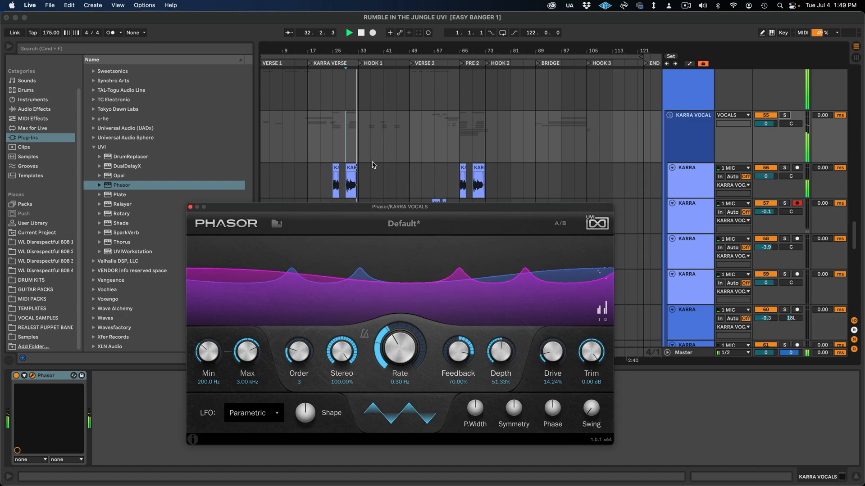
pyautogui.moveTo(511, 428); pyautogui.dragTo(511, 421)
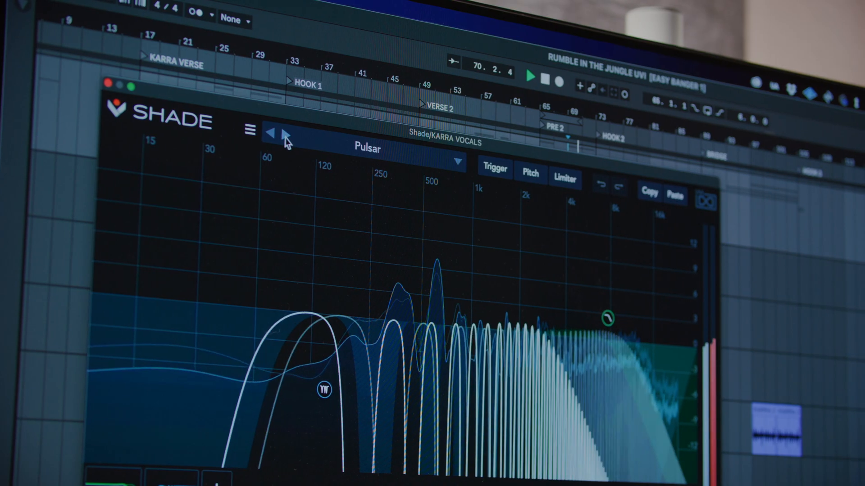
# Step through Shade's presets on KARRA VOCALS during playback, auditioning Pulsatron and Pumping
pyautogui.click(284, 138)
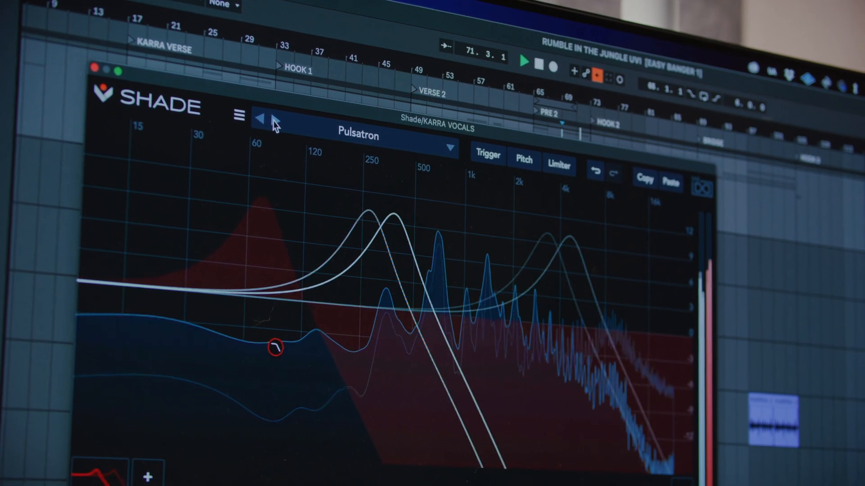
pyautogui.click(275, 122)
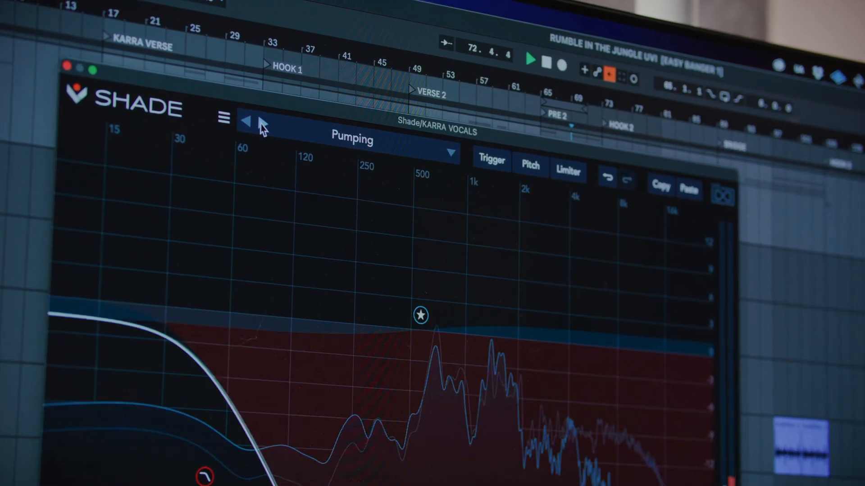
pyautogui.click(263, 127)
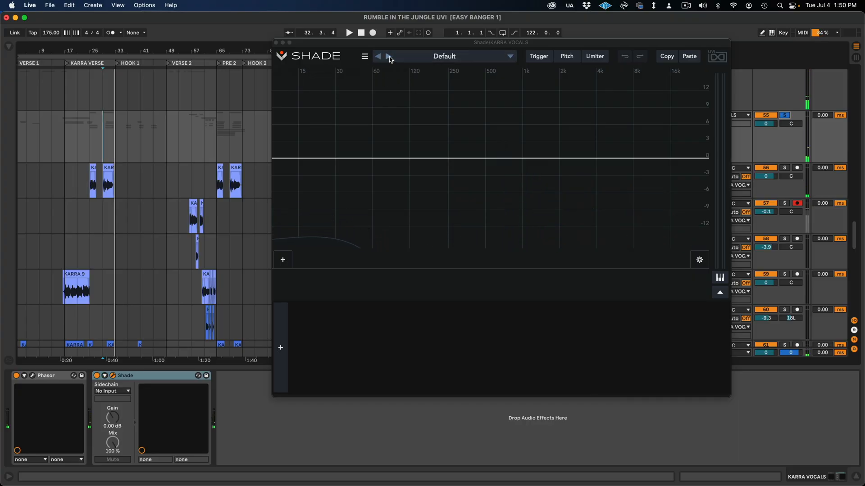
# Load Shade's BB Booster preset, preview Badass Line, Combinazer and Gated Waves, and return to BB Booster
pyautogui.click(388, 59)
pyautogui.moveTo(408, 74)
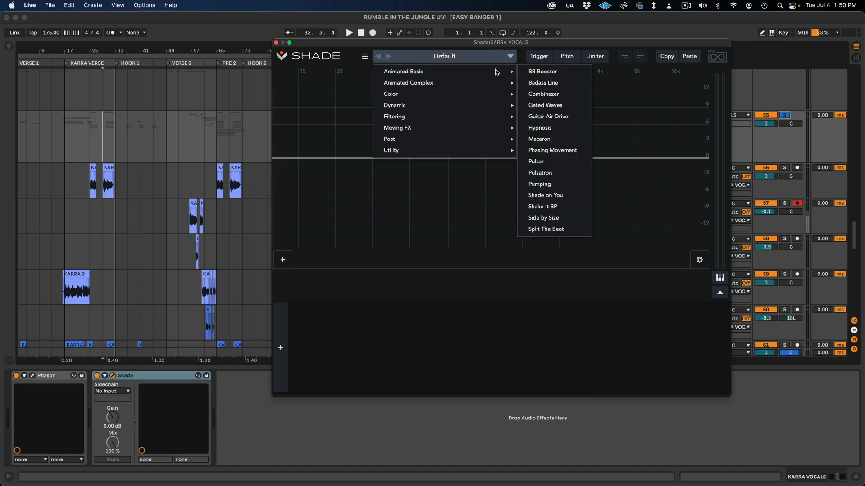
pyautogui.click(543, 71)
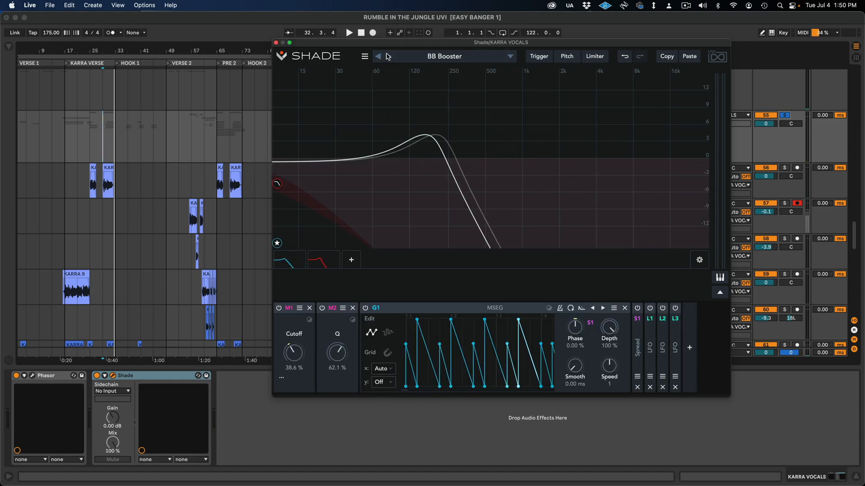
pyautogui.click(388, 56)
pyautogui.click(389, 56)
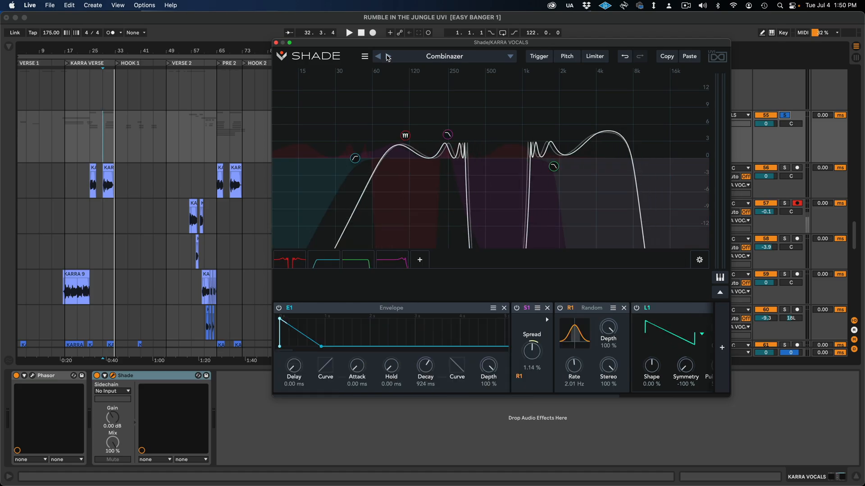
pyautogui.click(388, 57)
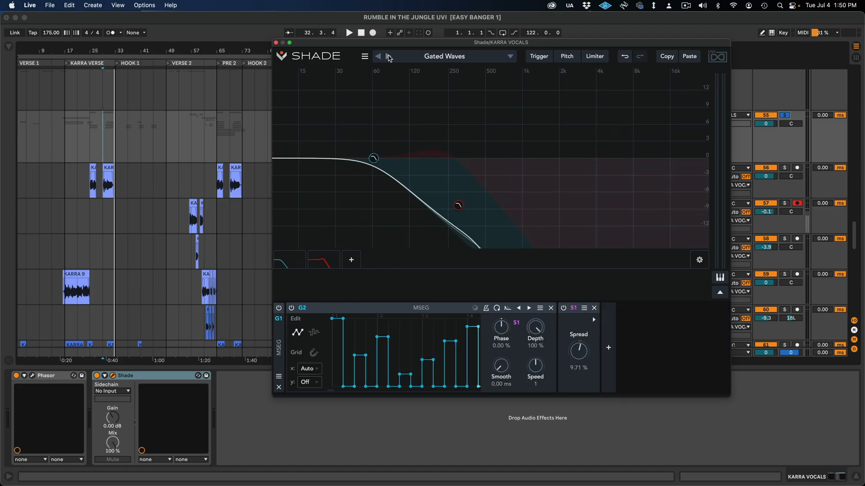
pyautogui.click(388, 57)
pyautogui.click(380, 57)
pyautogui.click(380, 57)
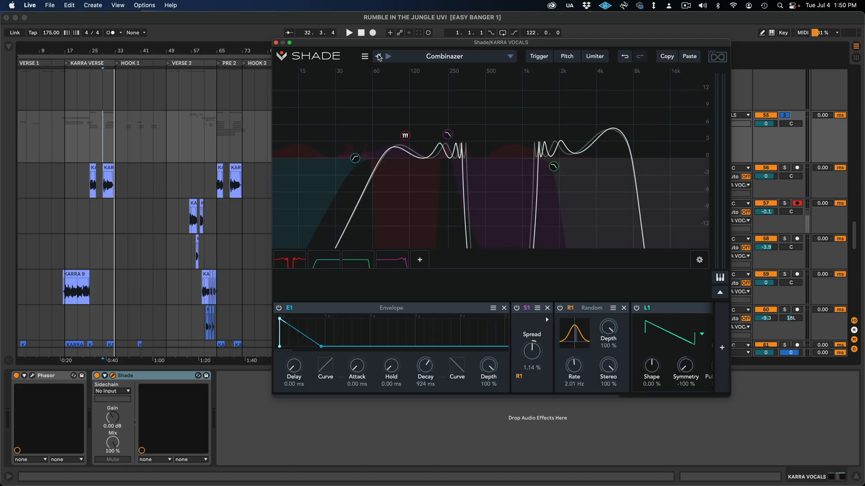
pyautogui.click(380, 57)
pyautogui.click(379, 57)
# Loop bars 29 to 33 and audition Shade's BB Booster, Badass Line and Combinazer presets on KARRA VOCALS
pyautogui.press('space')
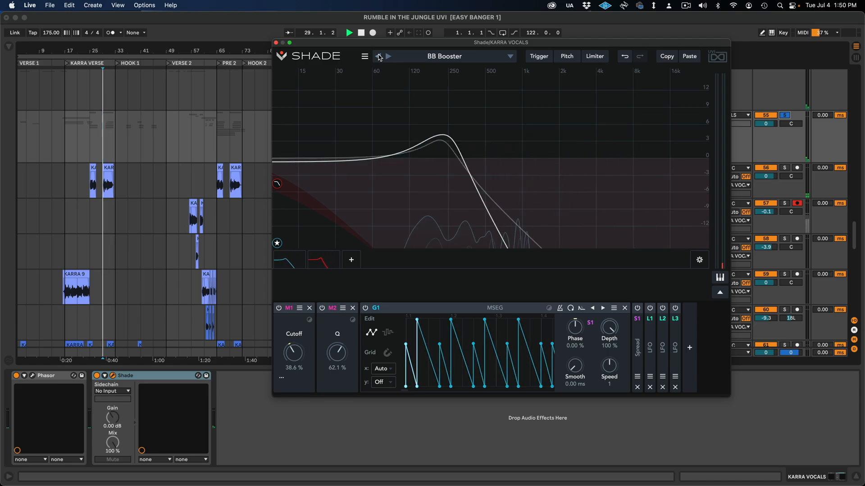
pyautogui.click(388, 57)
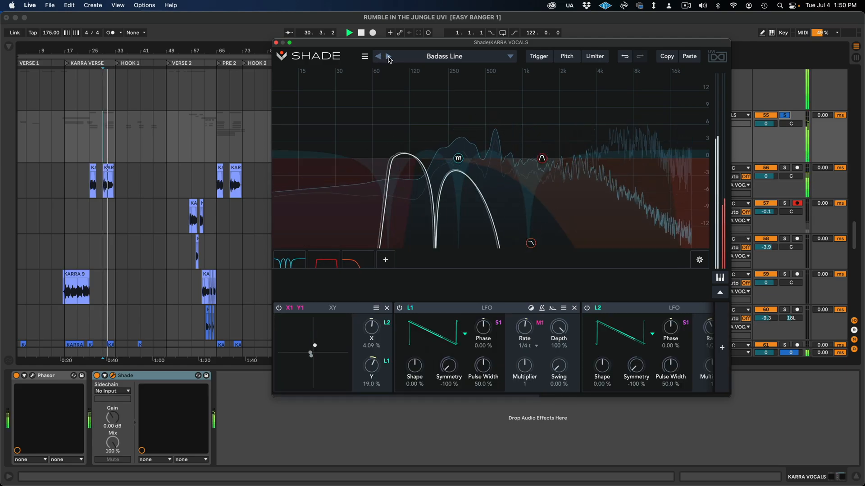
pyautogui.click(388, 56)
pyautogui.press('super+l')
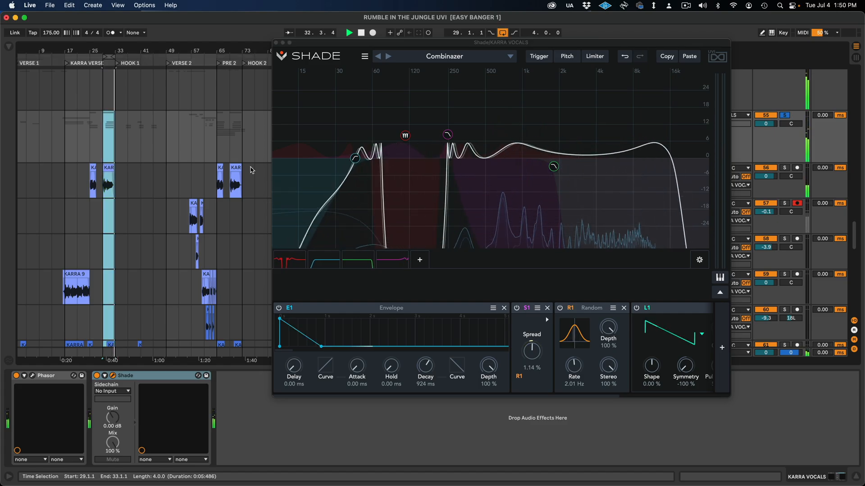
# Audition Guitar Air Drive, Hypnosis, Macaroni and Pulsatron in Shade over the loop, and settle on the Pulsar preset
pyautogui.click(388, 57)
pyautogui.click(389, 57)
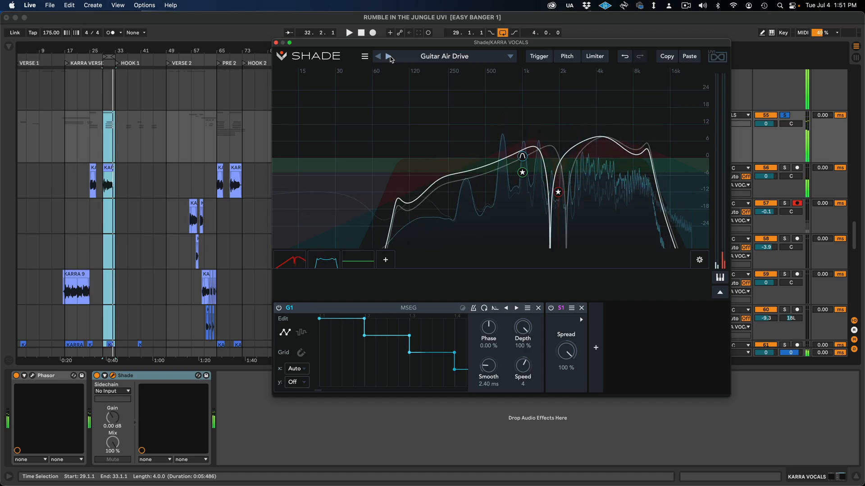
pyautogui.click(390, 58)
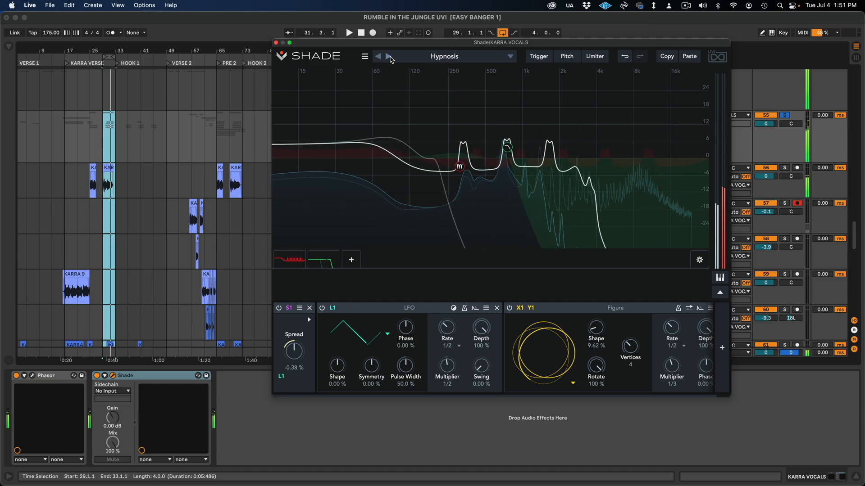
pyautogui.click(390, 57)
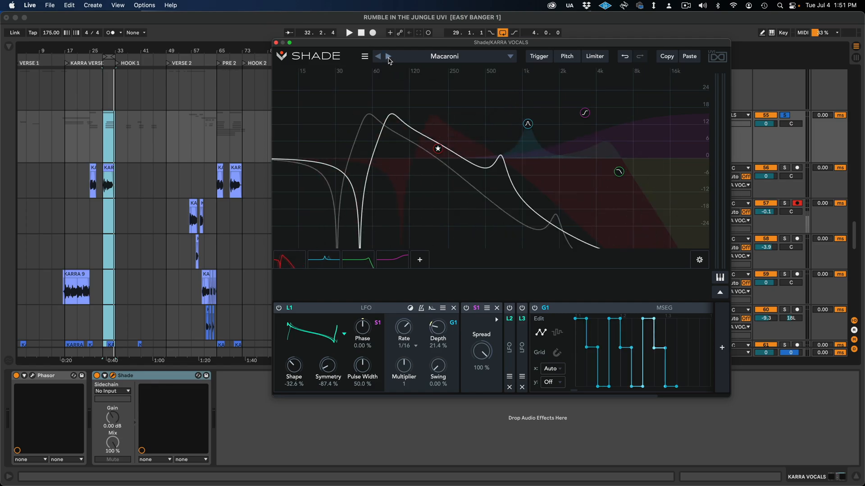
pyautogui.click(388, 56)
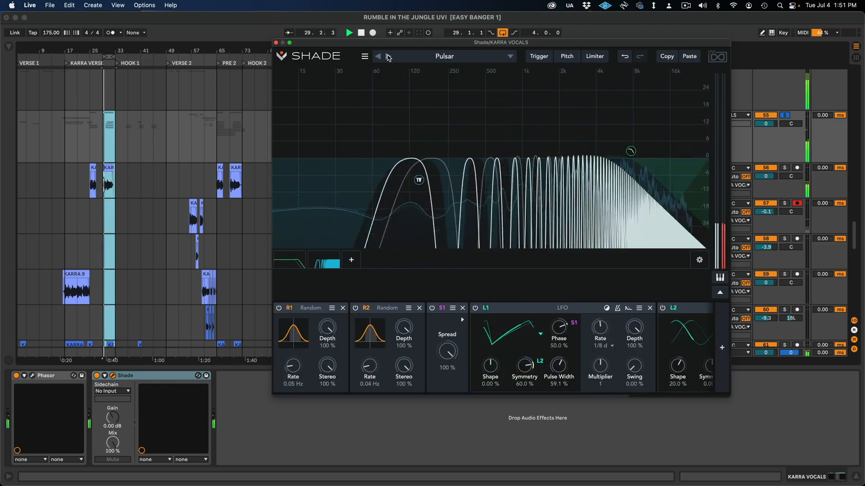
pyautogui.click(388, 57)
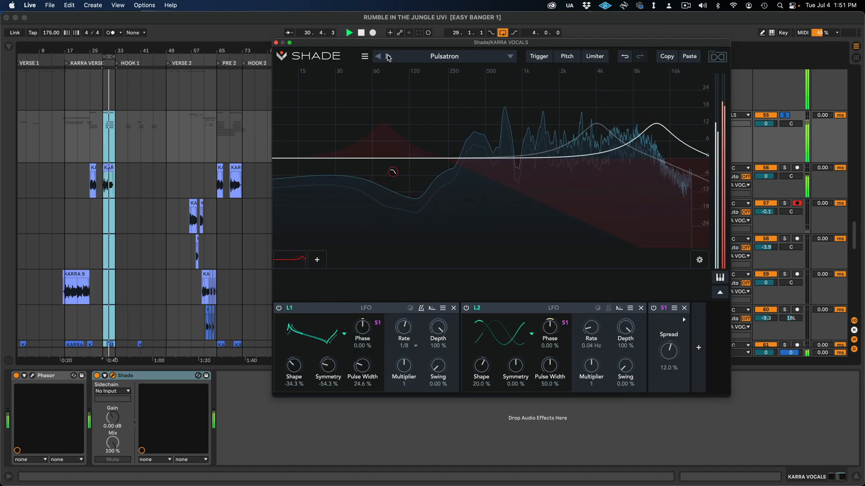
pyautogui.click(388, 57)
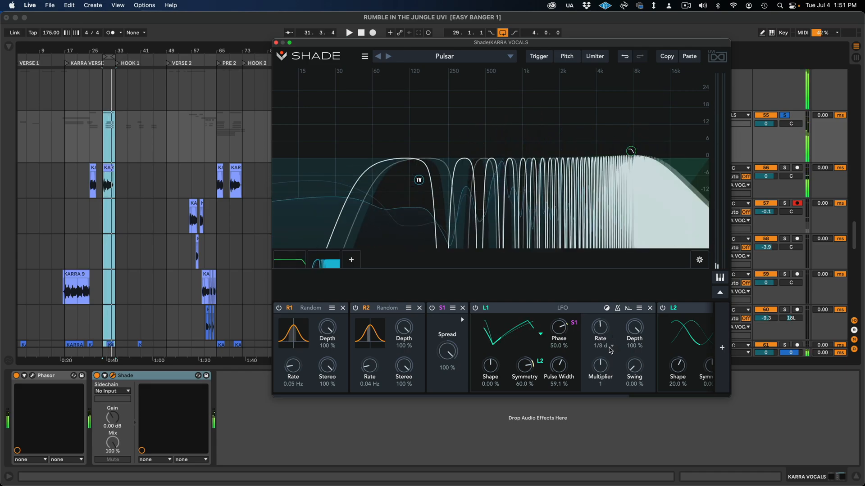
# Set the Rate of Shade's L1 LFO to 1/16 and its Depth to 0 %
pyautogui.click(608, 346)
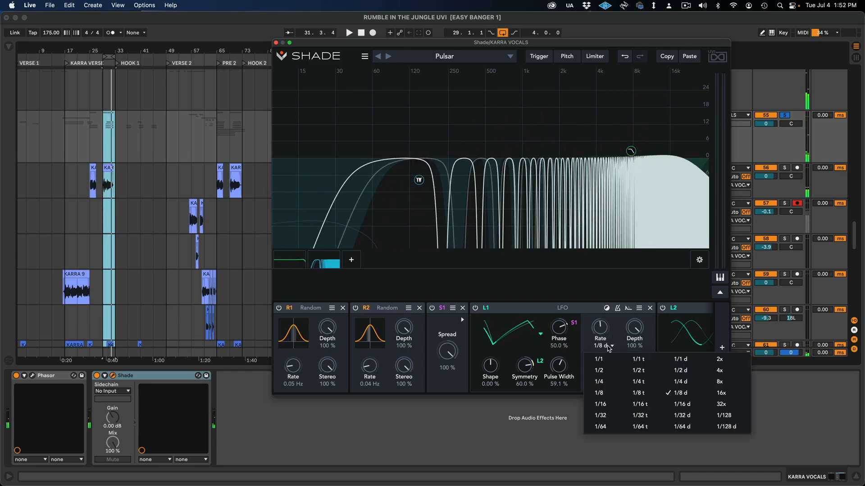
pyautogui.click(603, 404)
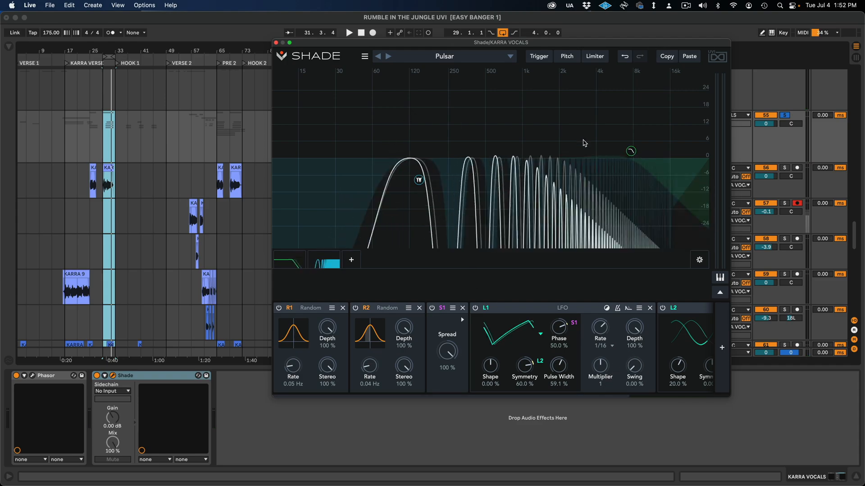
pyautogui.press('space')
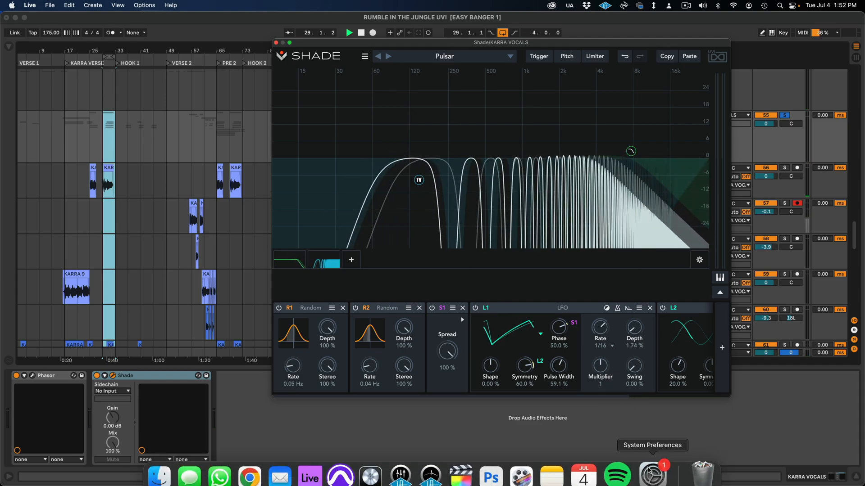
pyautogui.moveTo(635, 325); pyautogui.dragTo(635, 403)
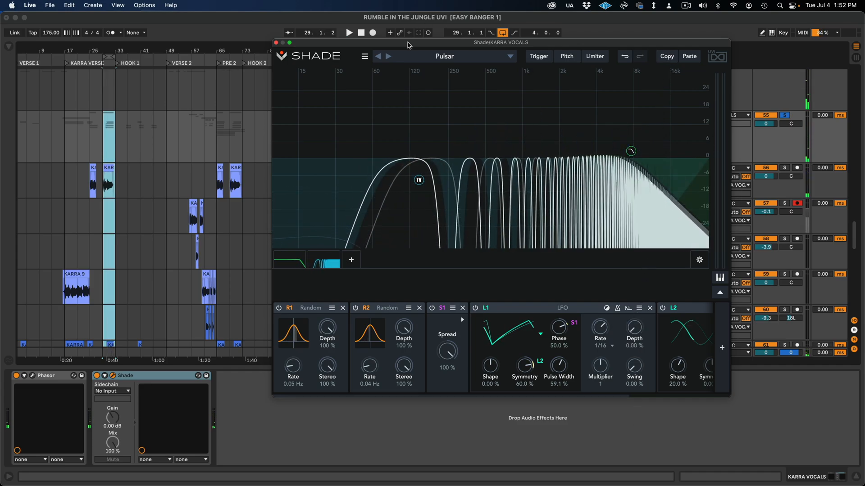
# Automate Shade's LFO1 Depth on KARRA VOCALS up to about 60 % between bars 29 and 33, and play it back
pyautogui.moveTo(409, 45); pyautogui.dragTo(442, 194)
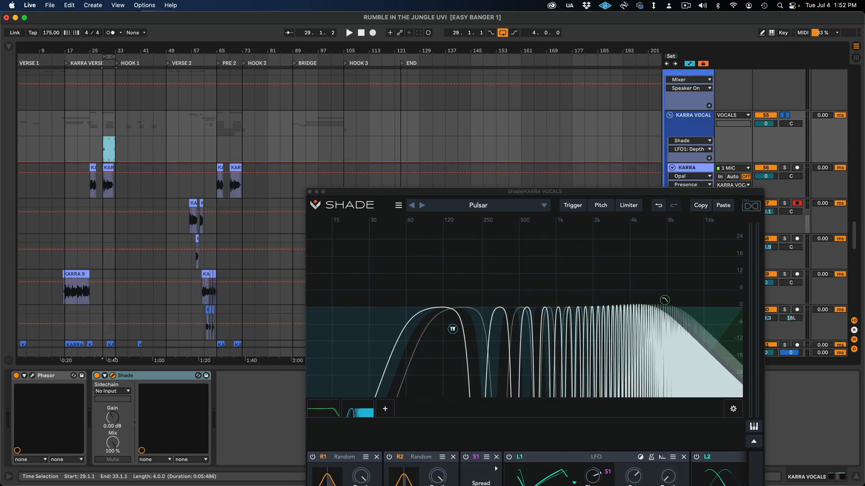
pyautogui.moveTo(109, 160); pyautogui.dragTo(109, 146)
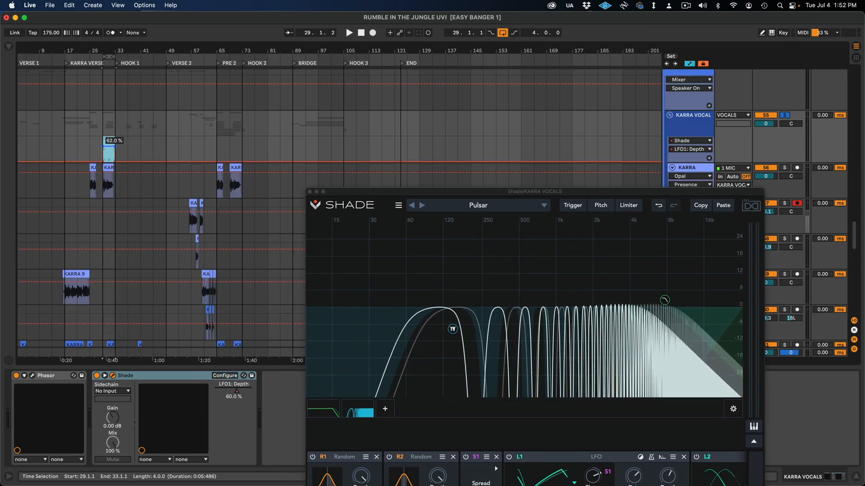
pyautogui.click(110, 146)
pyautogui.press('space')
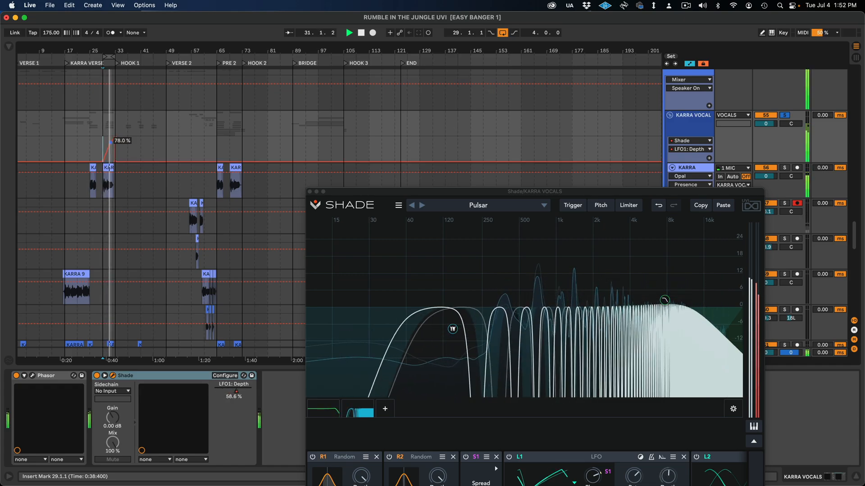
# Reshape the LFO1 Depth ramp, lower its peak, and duplicate the automation from bar 29 to bar 69 in PRE 2
pyautogui.moveTo(110, 142); pyautogui.dragTo(115, 146)
pyautogui.press('space')
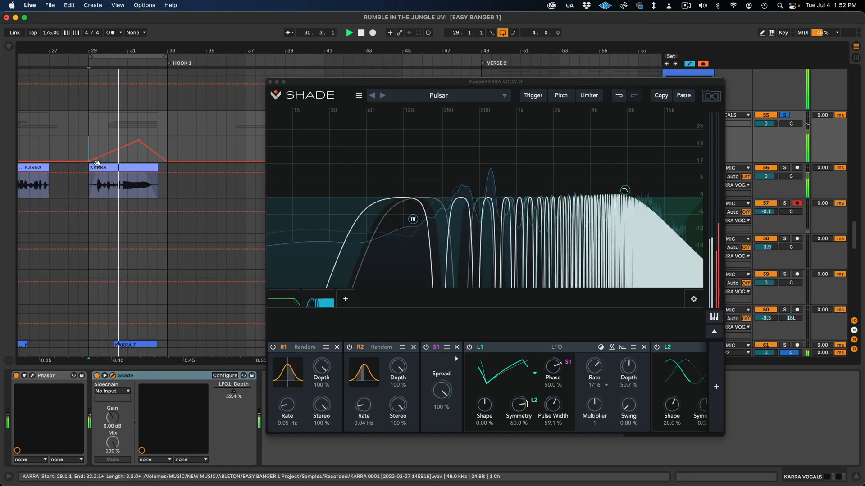
pyautogui.moveTo(138, 141); pyautogui.dragTo(138, 146)
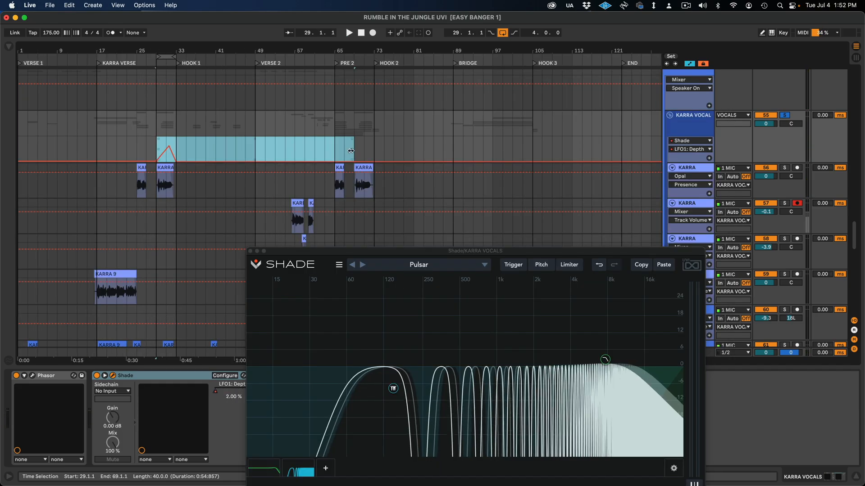
pyautogui.press('super+d')
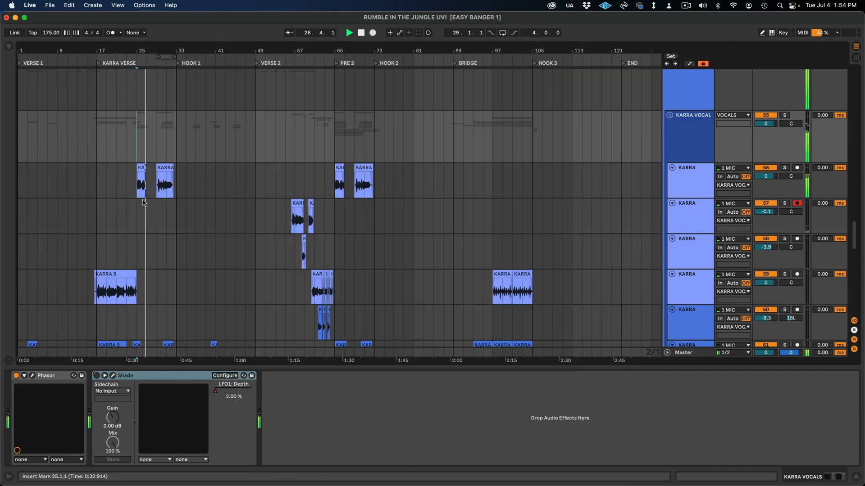
# Open Shade on KARRA VOCALS during playback and step through its presets, auditioning Acid Side and Animated Bass
pyautogui.click(113, 376)
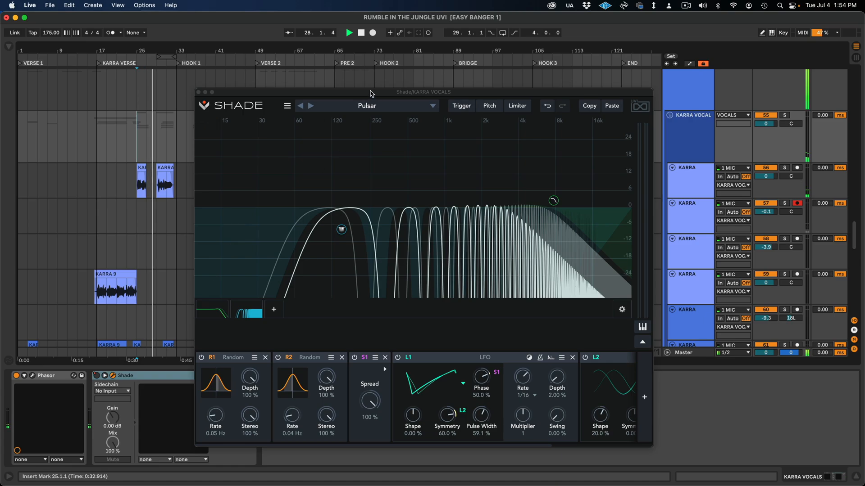
pyautogui.moveTo(370, 91); pyautogui.dragTo(369, 82)
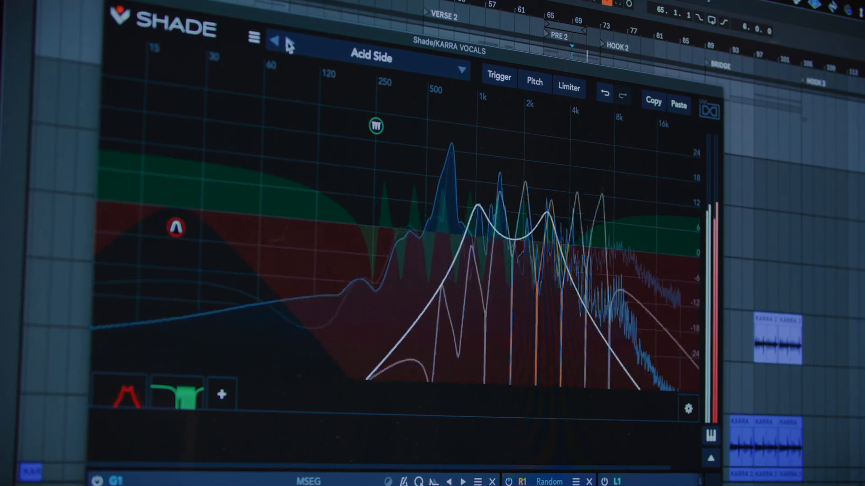
pyautogui.click(280, 43)
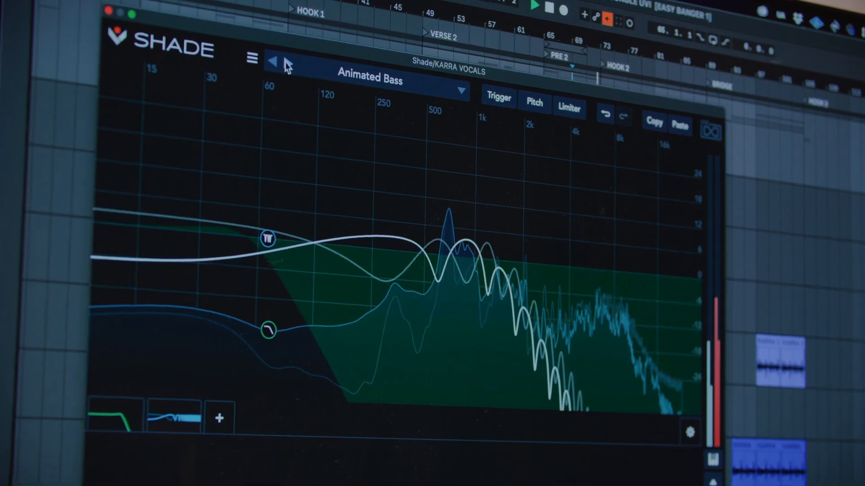
pyautogui.click(289, 55)
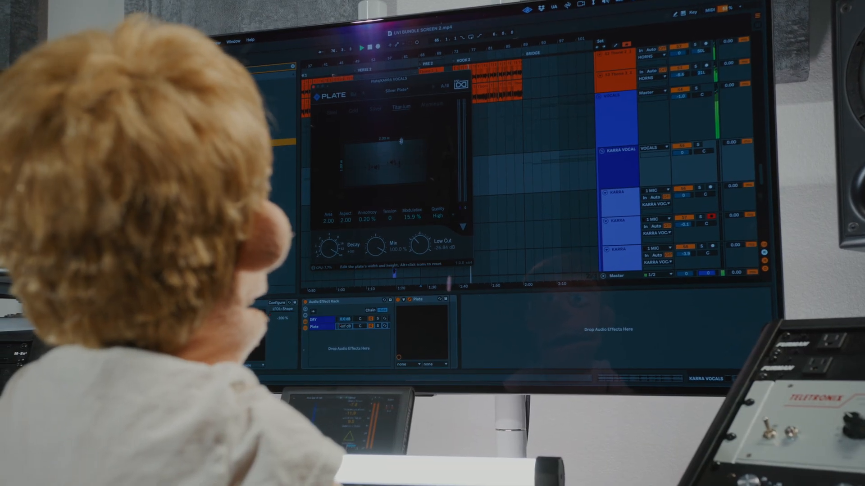
pyautogui.scroll(-5, 641, 176)
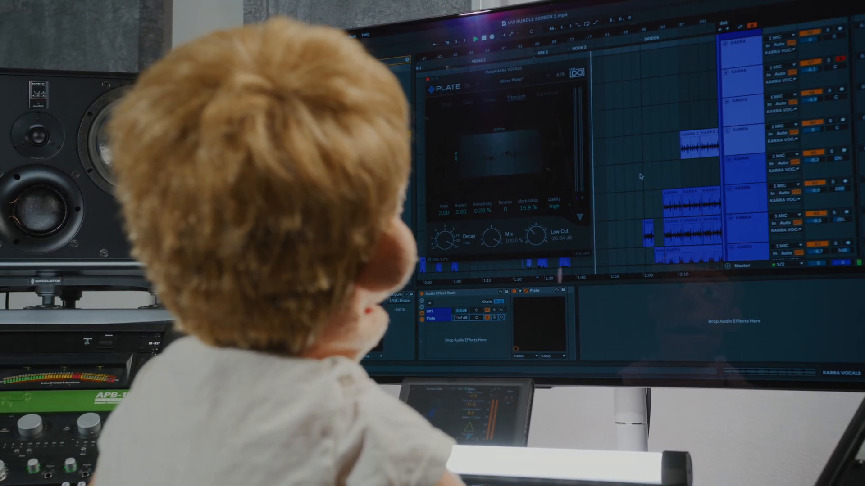
pyautogui.click(691, 91)
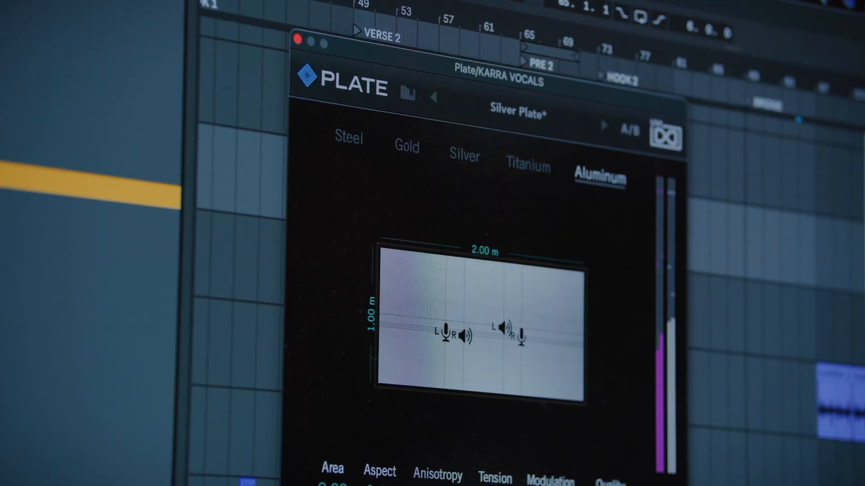
pyautogui.moveTo(337, 471); pyautogui.dragTo(353, 344)
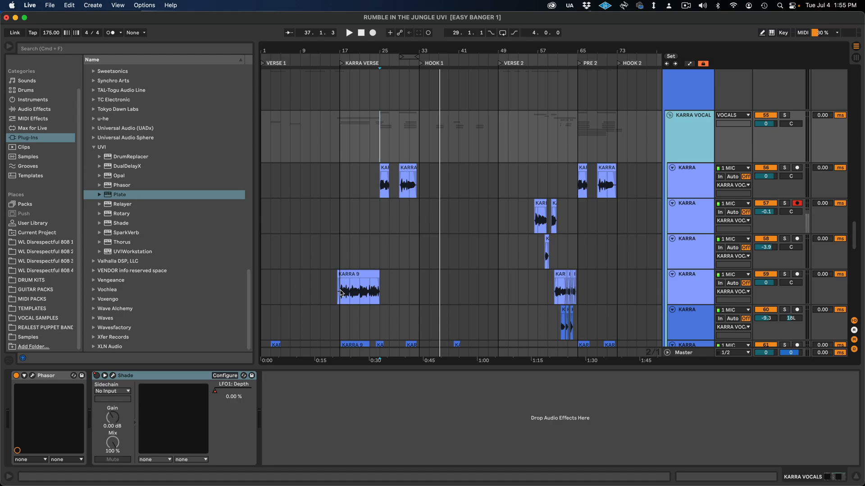
# Insert UVI Plate after Opal on KARRA track 61 and play its VERSE 1 clip from bar 3
pyautogui.moveTo(342, 293); pyautogui.dragTo(262, 353)
pyautogui.scroll(-5, 361, 293)
pyautogui.scroll(1, 360, 281)
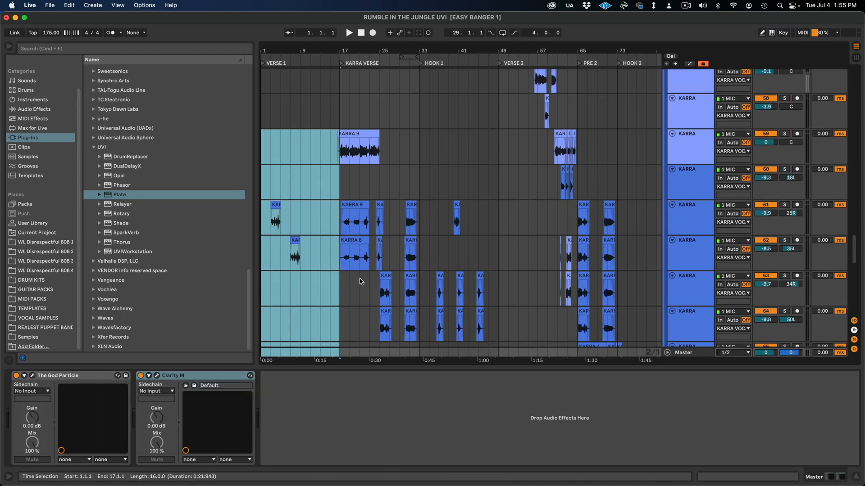
pyautogui.click(274, 222)
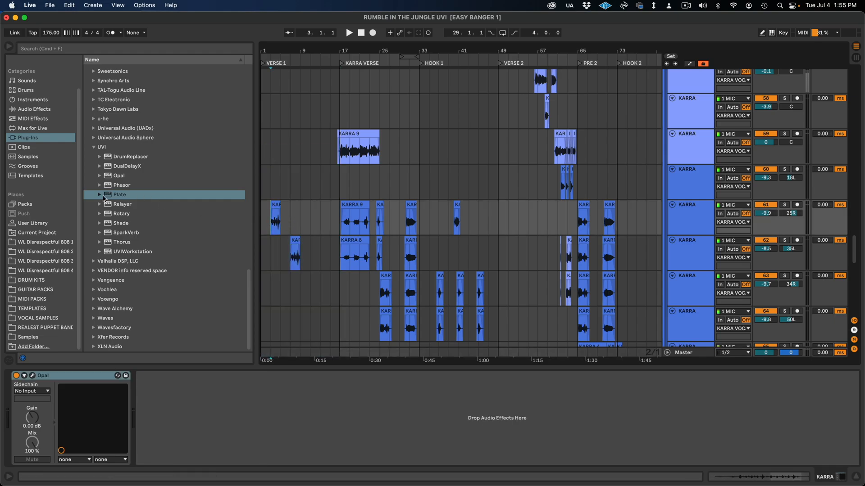
pyautogui.click(101, 196)
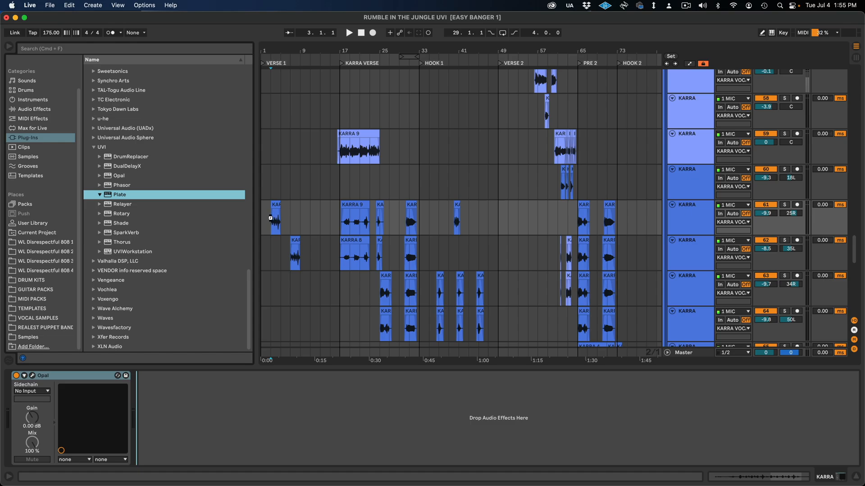
pyautogui.press('Return')
pyautogui.press('space')
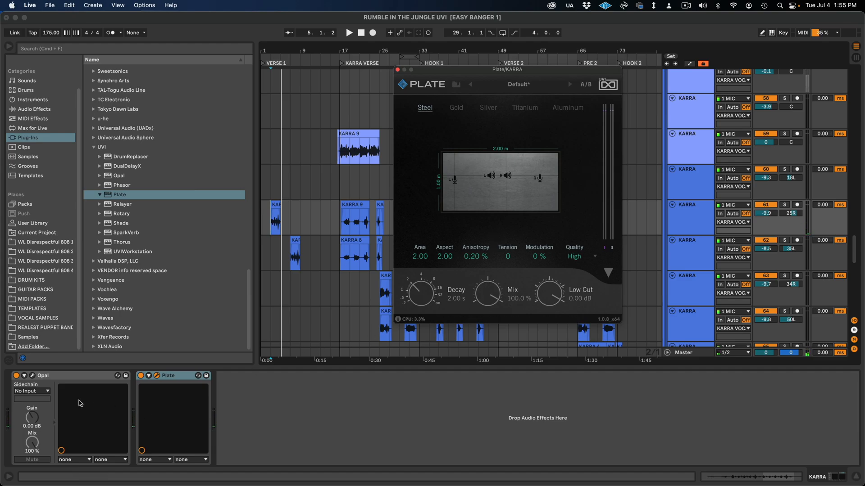
# Group Plate on KARRA track 61 into an Audio Effect Rack and add a chain named DRY above the Plate chain
pyautogui.click(186, 376)
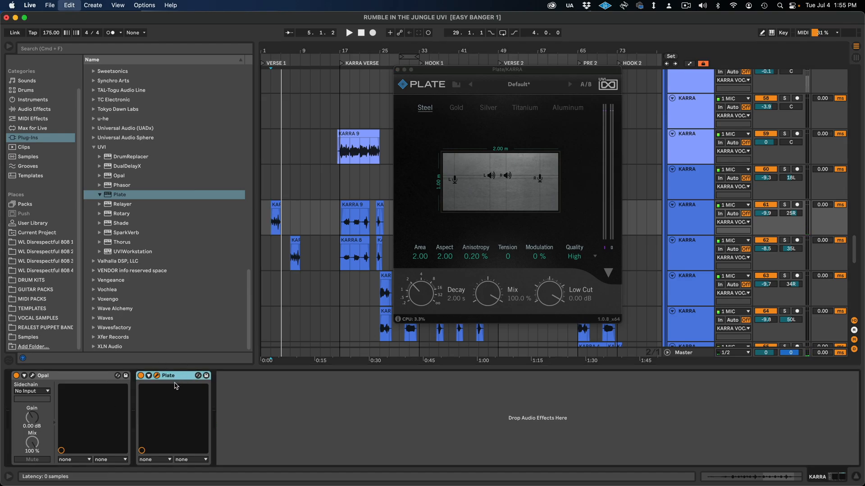
pyautogui.press('super+g')
pyautogui.click(140, 411)
pyautogui.click(165, 425)
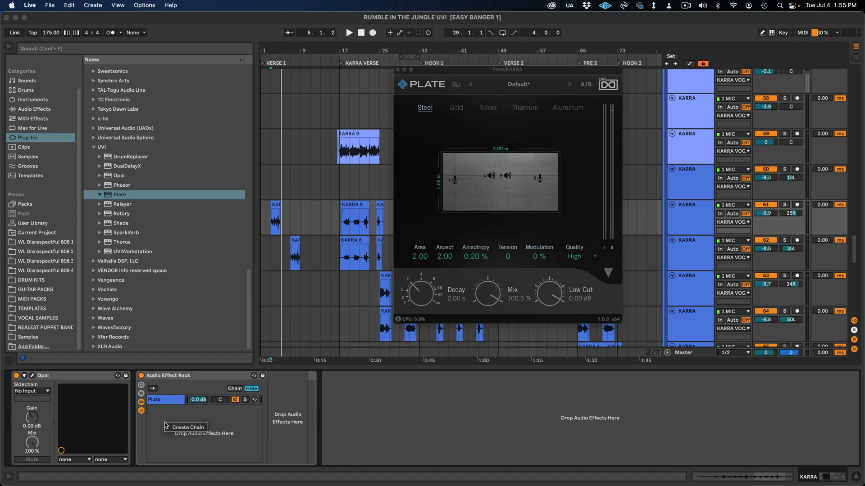
pyautogui.click(186, 427)
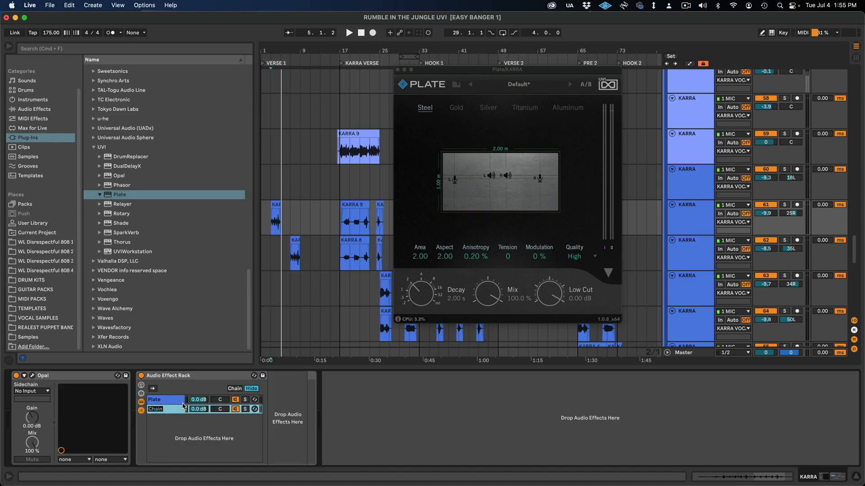
pyautogui.click(175, 402)
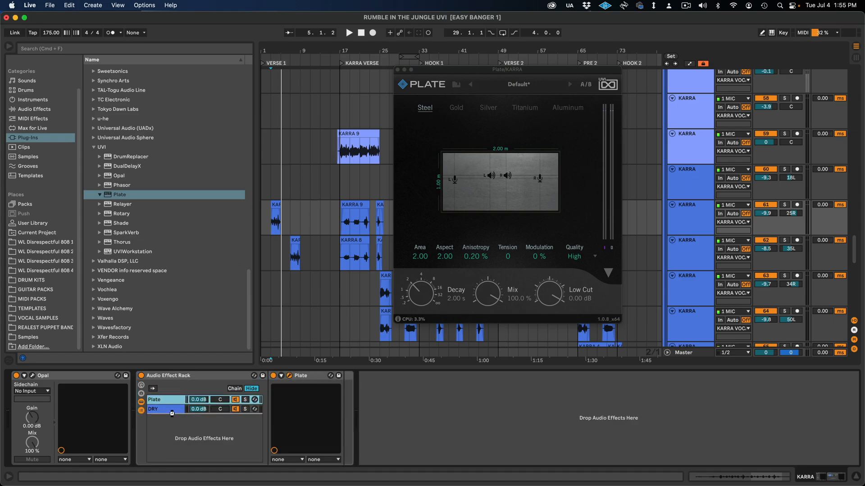
pyautogui.moveTo(170, 404); pyautogui.dragTo(180, 406)
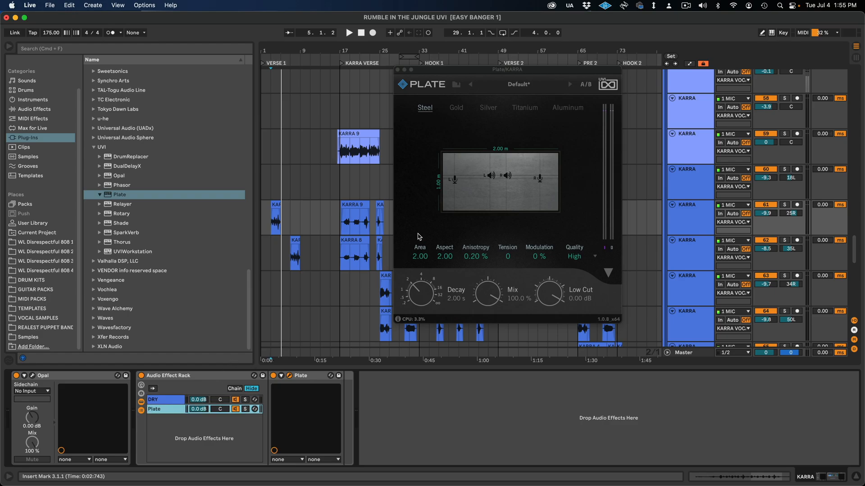
# Try Plate's Gold, Silver, Titanium and Aluminum materials, and return the plate to Steel
pyautogui.click(457, 110)
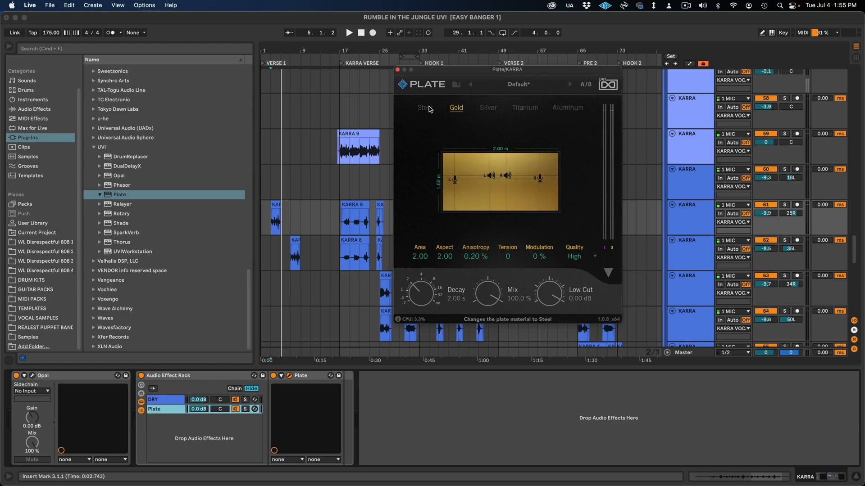
pyautogui.click(495, 109)
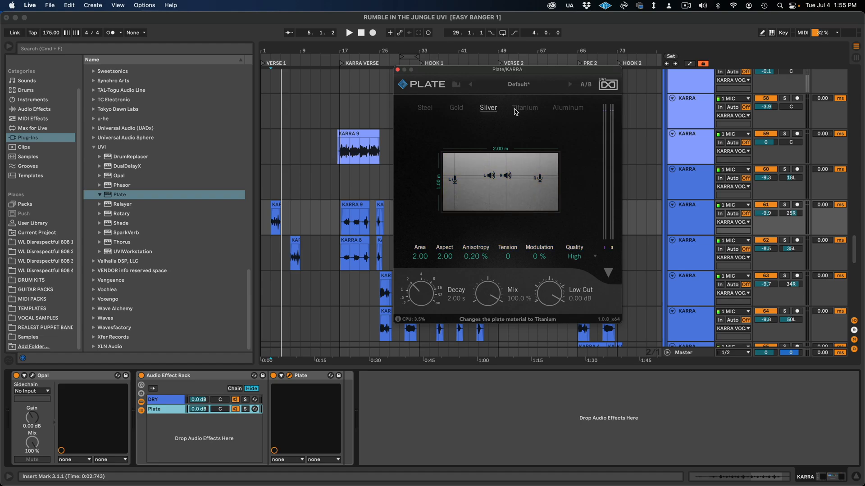
pyautogui.click(523, 110)
pyautogui.click(563, 109)
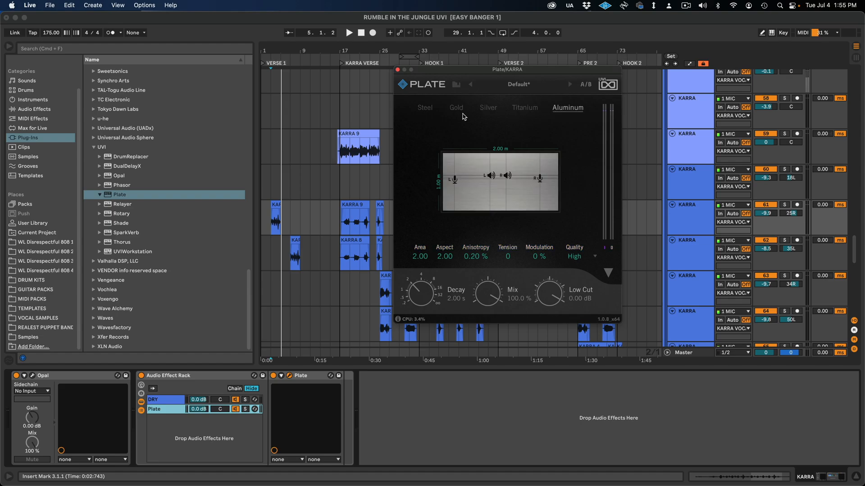
pyautogui.click(456, 109)
pyautogui.click(431, 109)
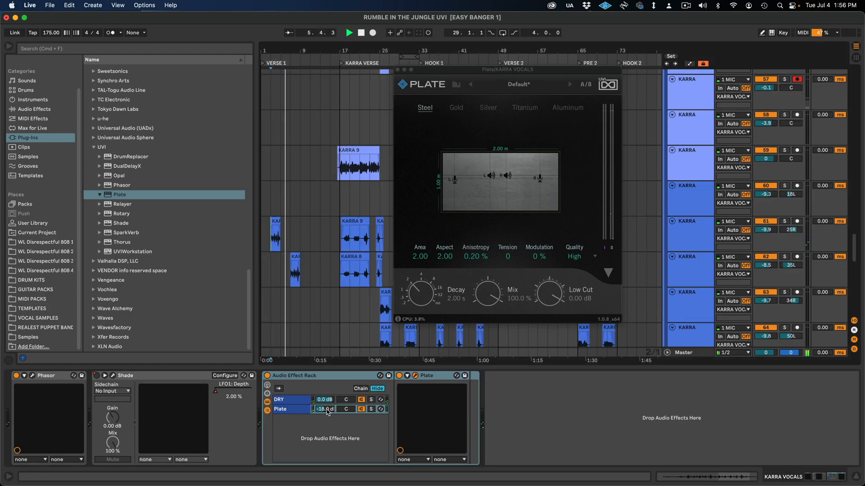
# Audition KARRA VOCALS with the Plate chain at -11.2 dB, and try Plate's Area, Aspect and Modulation controls, setting Modulation to 6.41 %
pyautogui.moveTo(337, 408); pyautogui.dragTo(325, 401)
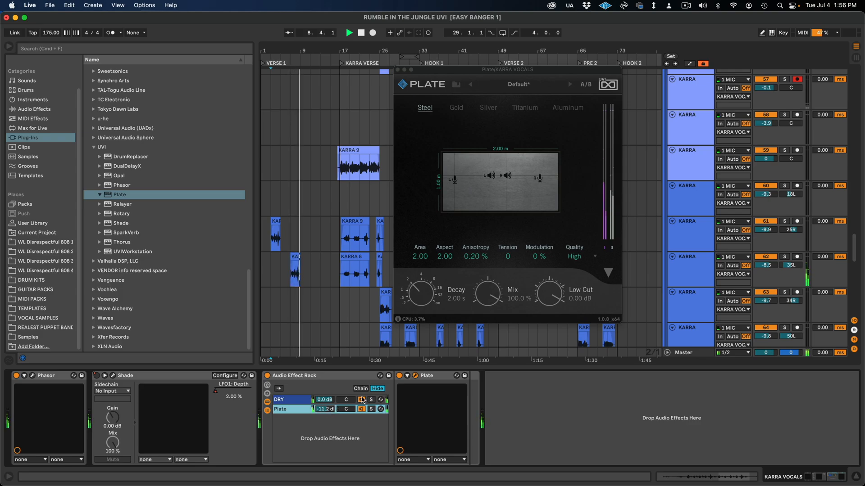
pyautogui.press('space')
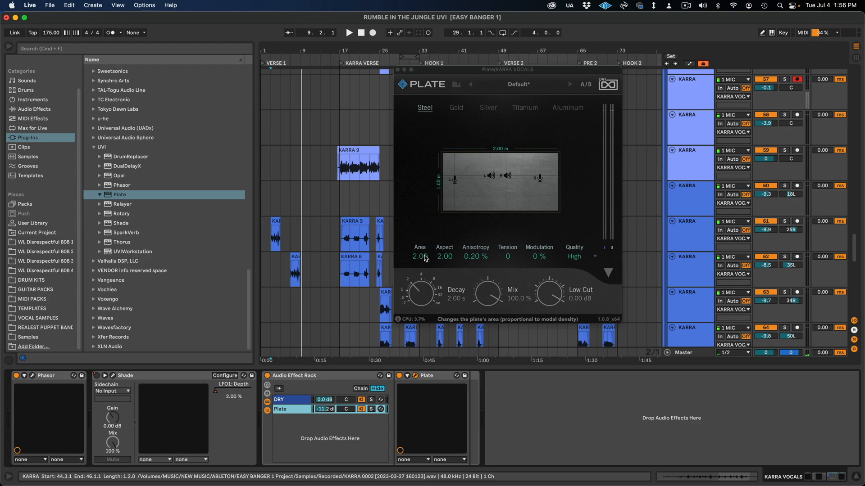
pyautogui.moveTo(424, 258); pyautogui.dragTo(436, 248)
pyautogui.moveTo(443, 255); pyautogui.dragTo(442, 256)
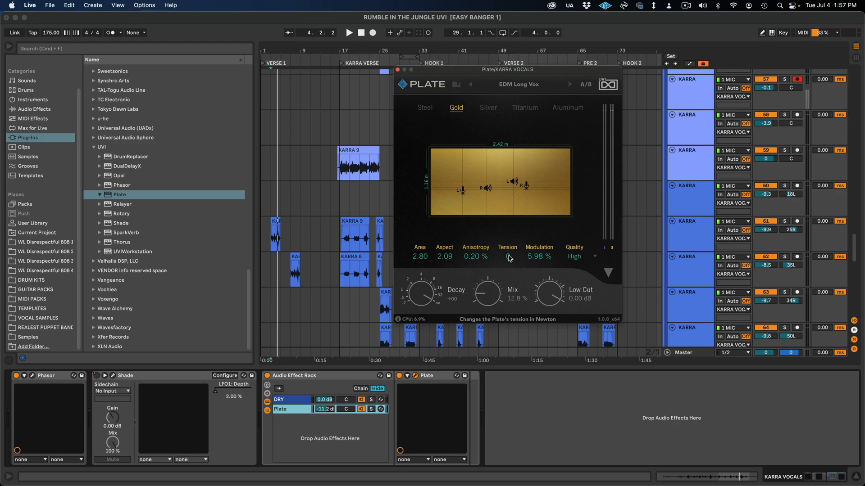
pyautogui.moveTo(541, 256); pyautogui.dragTo(540, 255)
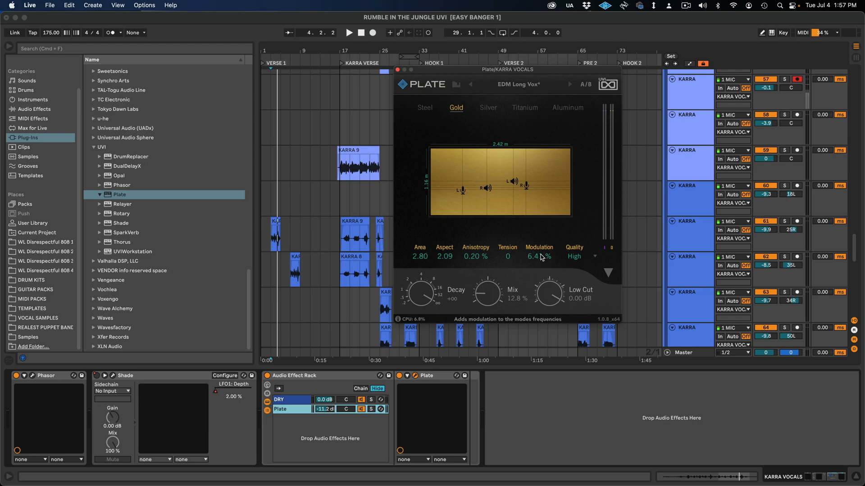
pyautogui.click(570, 255)
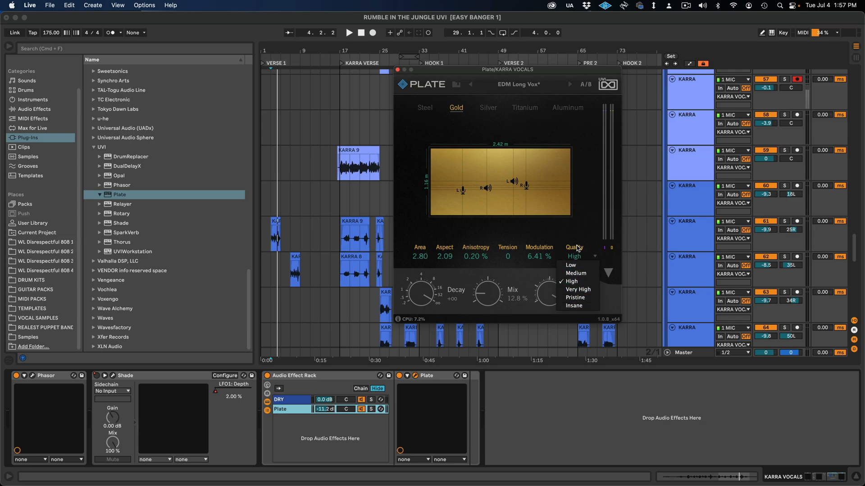
pyautogui.click(580, 282)
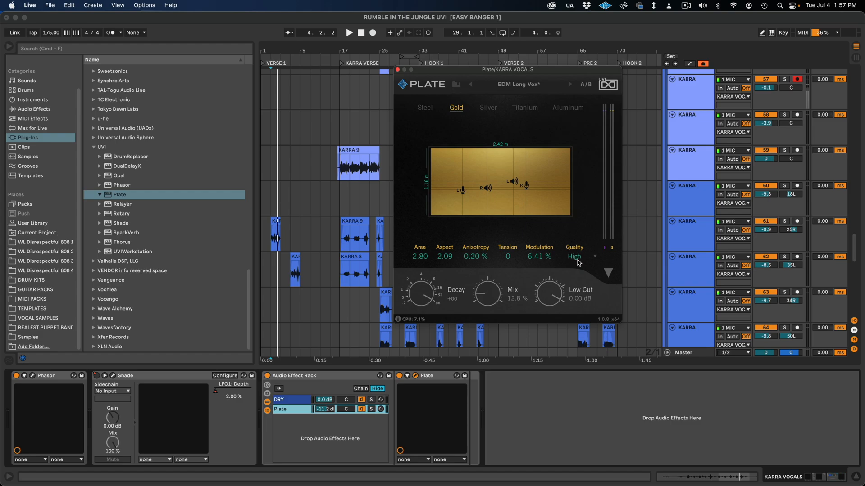
# Load Plate's Silver Plate vocal preset on KARRA VOCALS, raise the Plate chain to -7.0 dB during playback, and hide the plug-in window
pyautogui.click(516, 87)
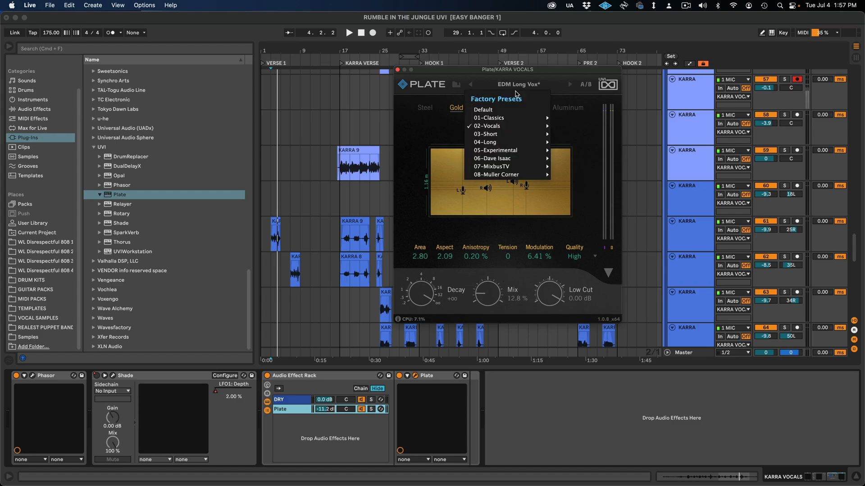
pyautogui.moveTo(520, 131)
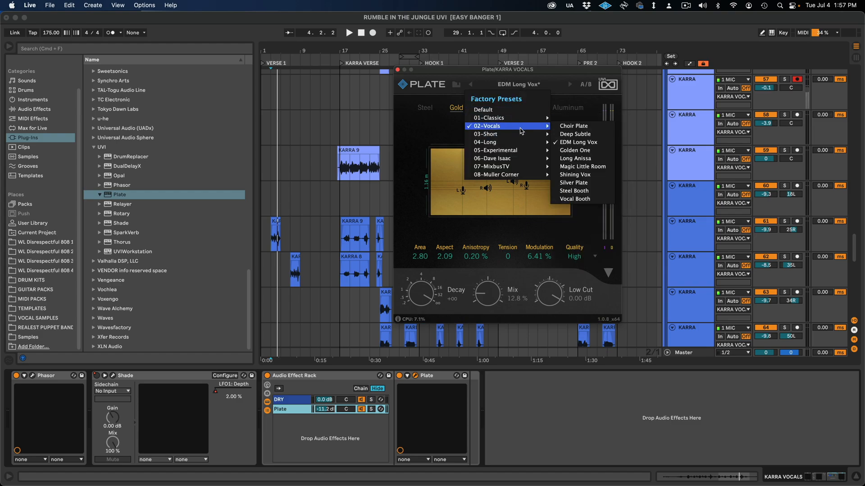
pyautogui.click(578, 183)
pyautogui.press('space')
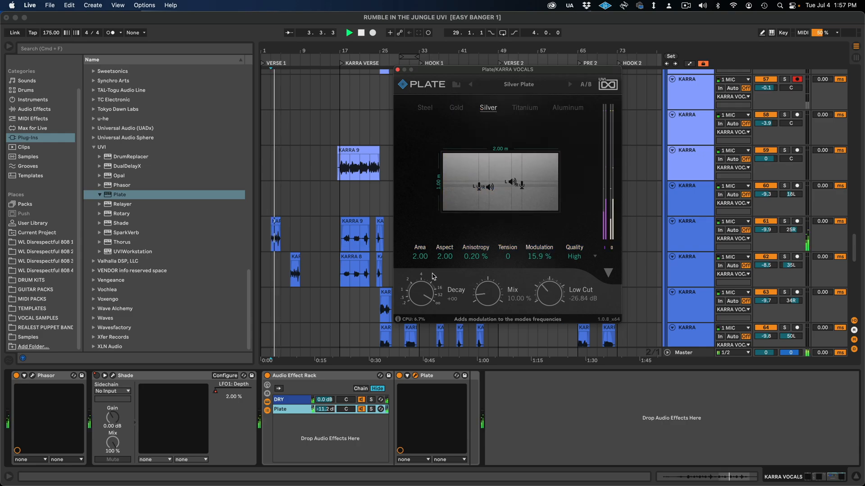
pyautogui.moveTo(328, 410); pyautogui.dragTo(327, 401)
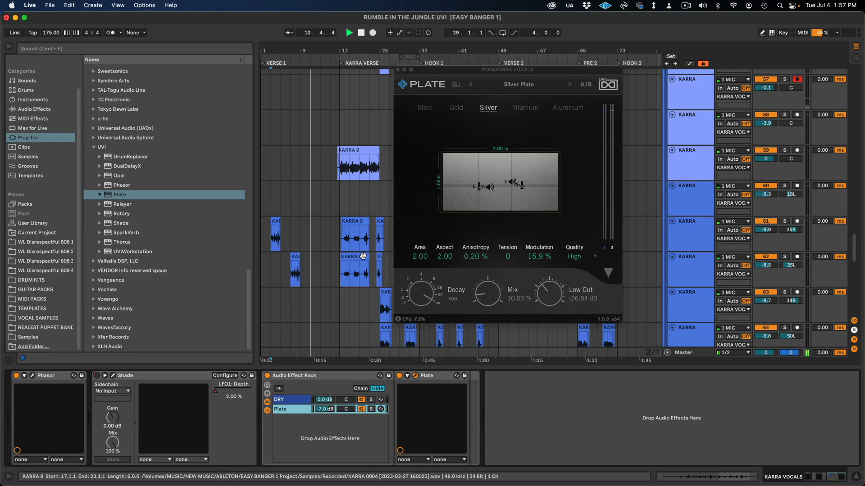
pyautogui.press('super+alt+p')
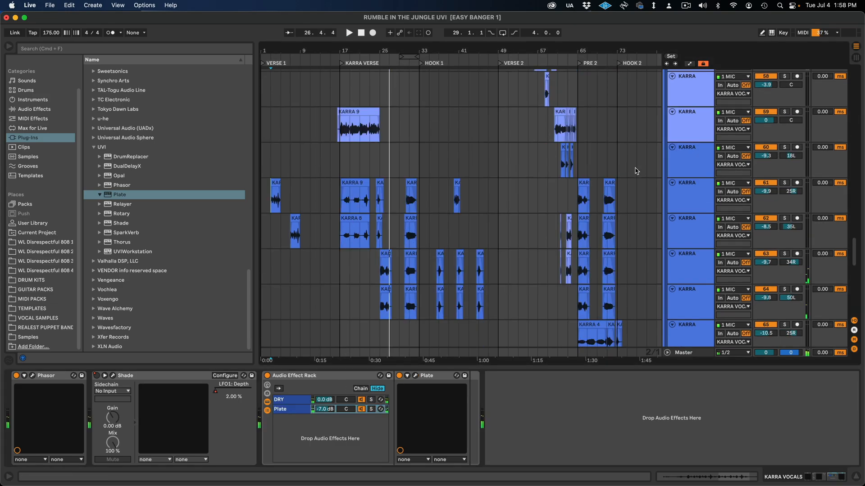
# Insert UVI Plate after Opal on EASY track 73, the track with the red EASY 3 clips in VERSE 1
pyautogui.scroll(1, 635, 171)
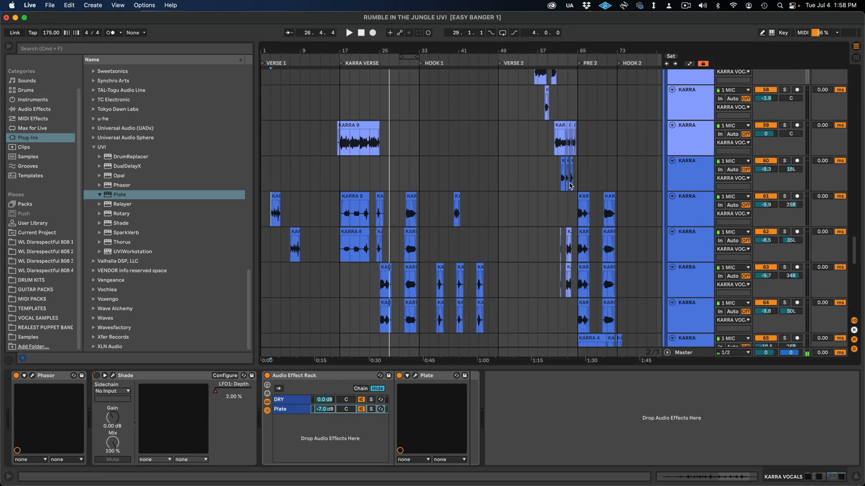
pyautogui.click(340, 175)
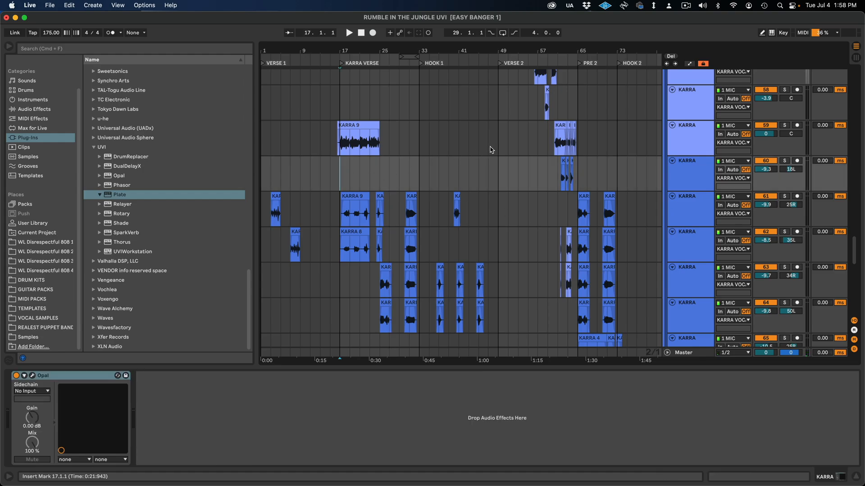
pyautogui.scroll(-3, 491, 150)
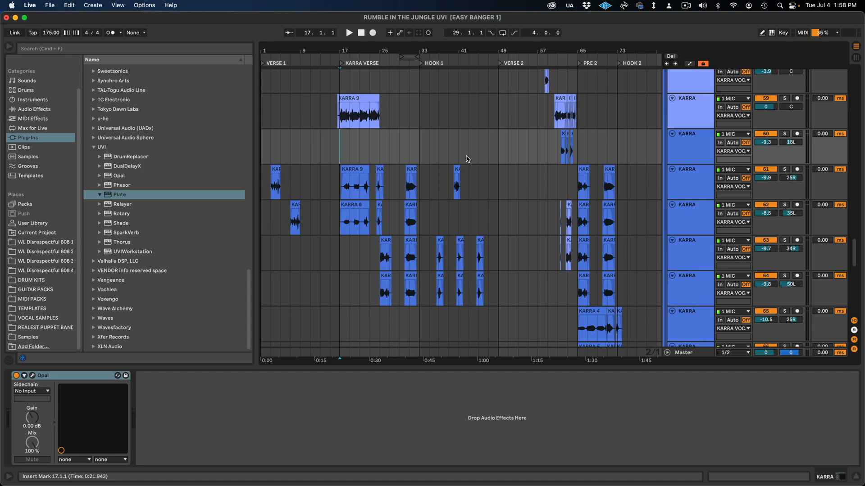
pyautogui.click(378, 145)
pyautogui.scroll(-10, 460, 155)
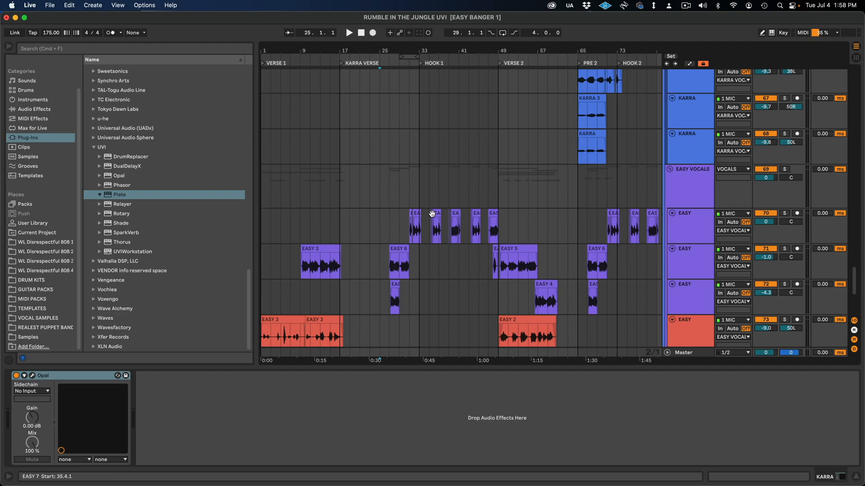
pyautogui.click(411, 227)
pyautogui.scroll(-2, 410, 232)
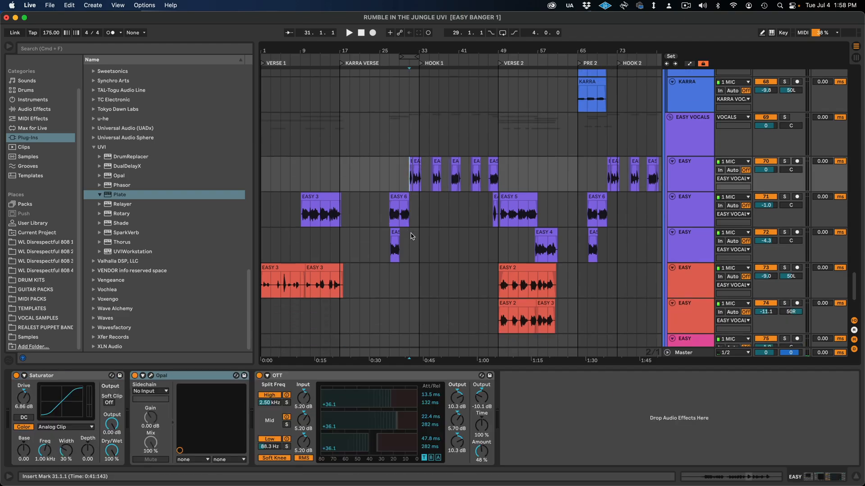
pyautogui.click(281, 267)
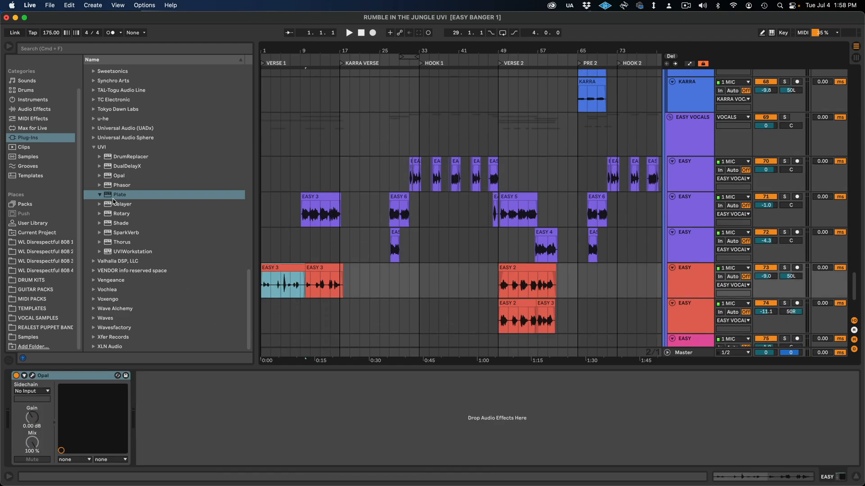
pyautogui.moveTo(115, 198); pyautogui.dragTo(284, 414)
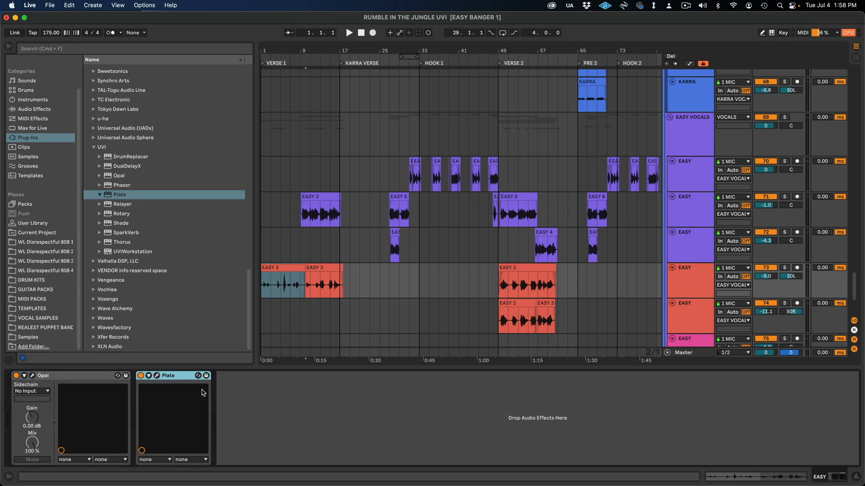
# Group Plate on EASY track 73 into an Audio Effect Rack and create a second chain named DRY
pyautogui.press('cmd+g')
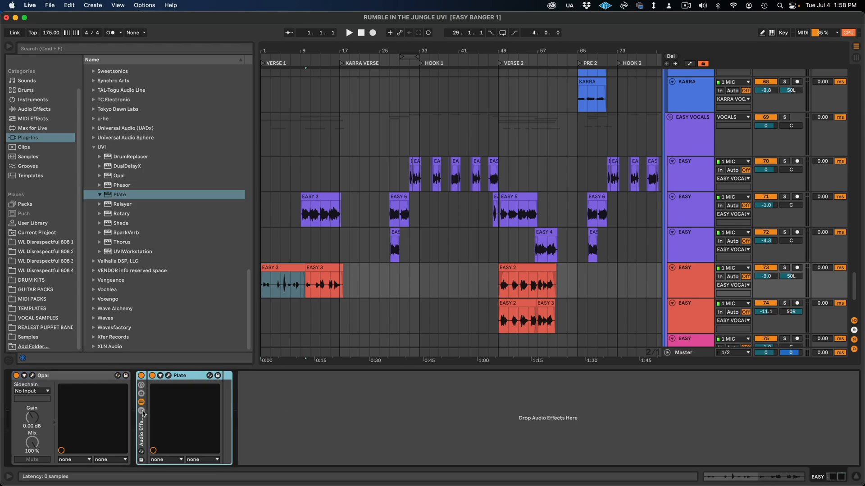
pyautogui.click(141, 402)
pyautogui.rightClick(164, 424)
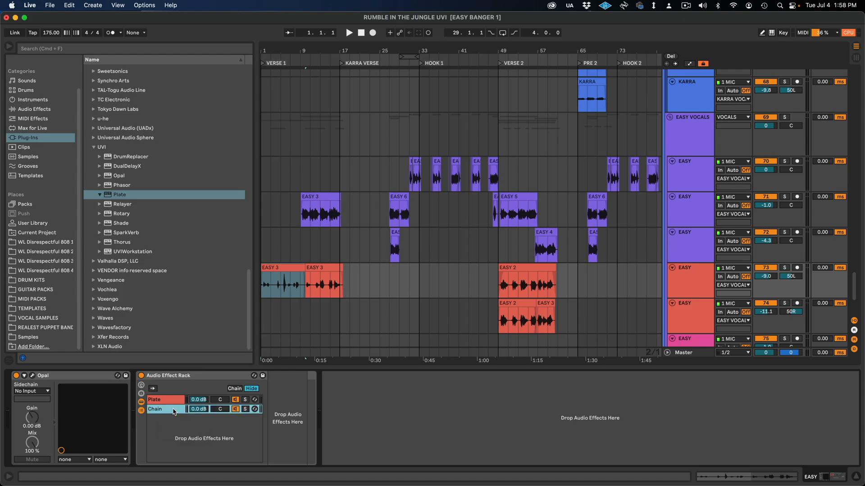
pyautogui.press('super+r')
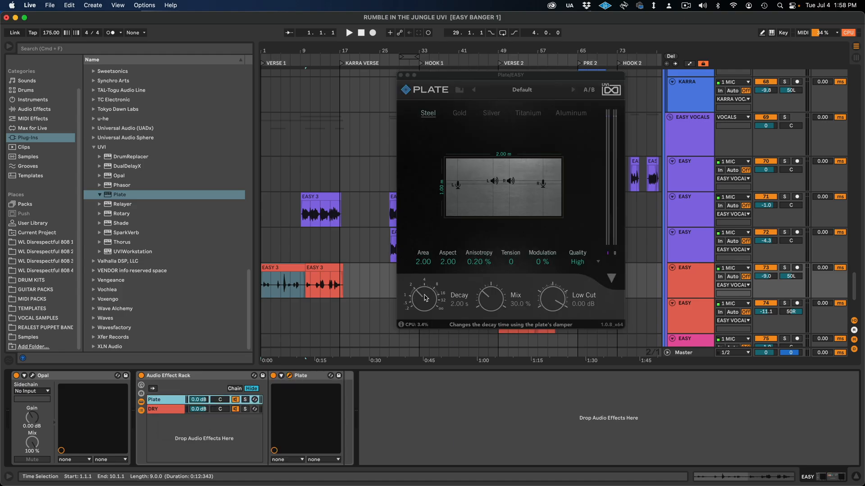
# Set Plate to 4.75 s decay and 100 % mix with its chain at -9.3 dB, and unsolo EASY track 73 during playback
pyautogui.moveTo(429, 285); pyautogui.dragTo(436, 270)
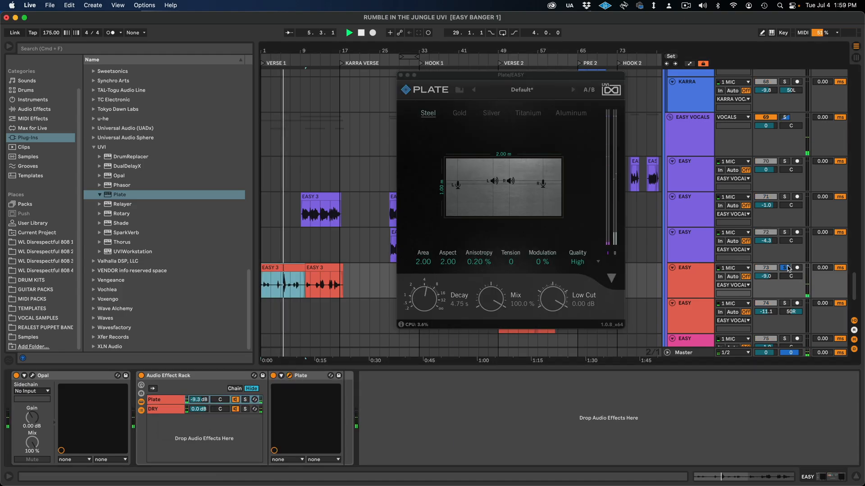
pyautogui.click(786, 268)
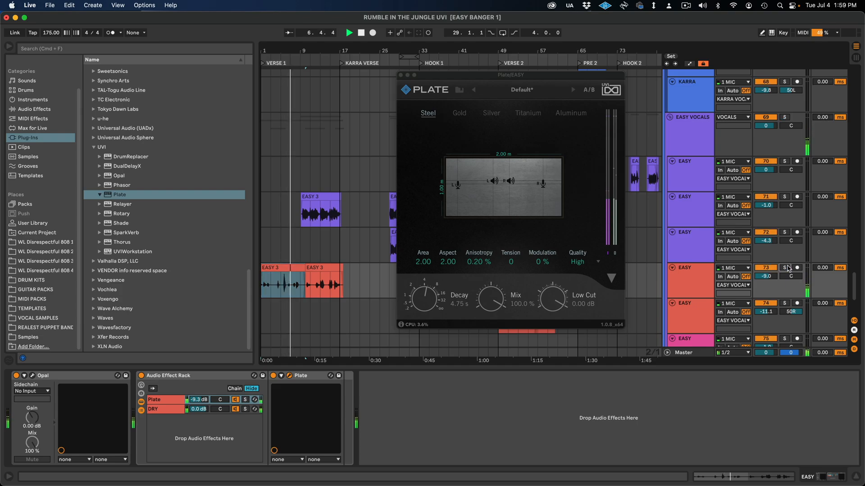
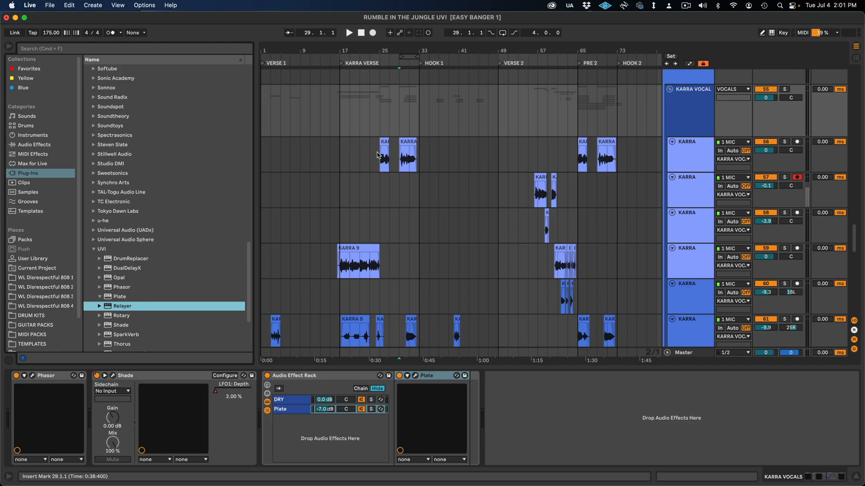
# Insert UVI Relayer after Opal on KARRA track 56, with the insert marker at the clip on bar 25
pyautogui.click(378, 155)
pyautogui.moveTo(117, 306)
pyautogui.mouseDown()
pyautogui.moveTo(184, 347)
pyautogui.moveTo(227, 395)
pyautogui.mouseUp()
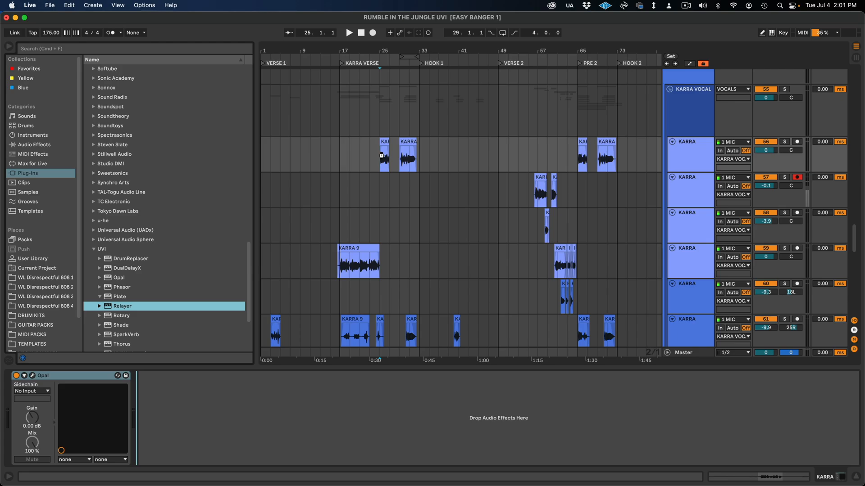
pyautogui.moveTo(380, 156); pyautogui.dragTo(382, 159)
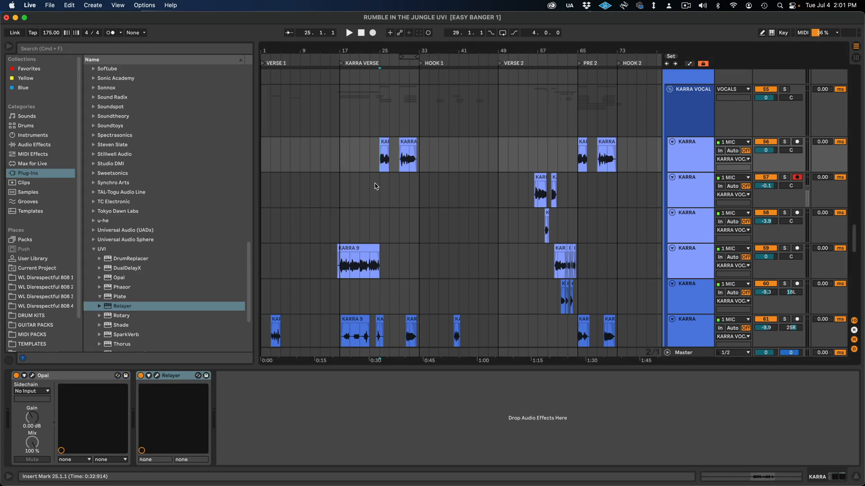
# Solo KARRA track 56, play it from the clip on bar 25, and open Relayer's plug-in window
pyautogui.press('space')
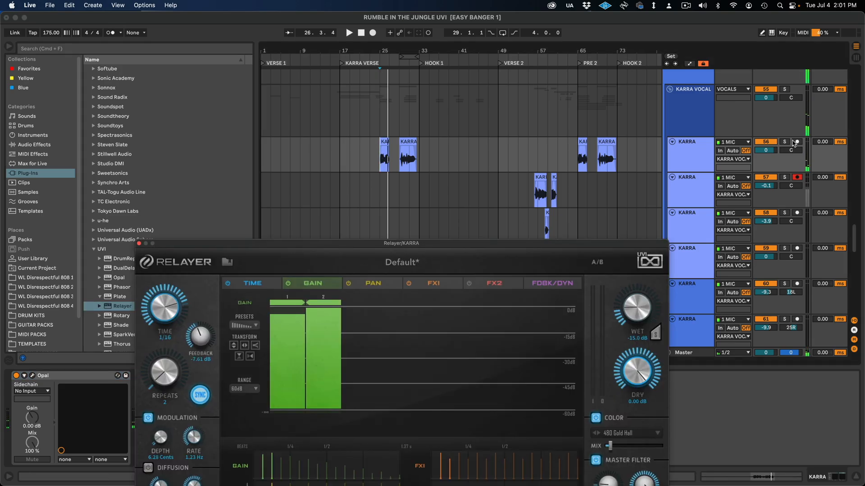
pyautogui.click(785, 142)
pyautogui.press('space')
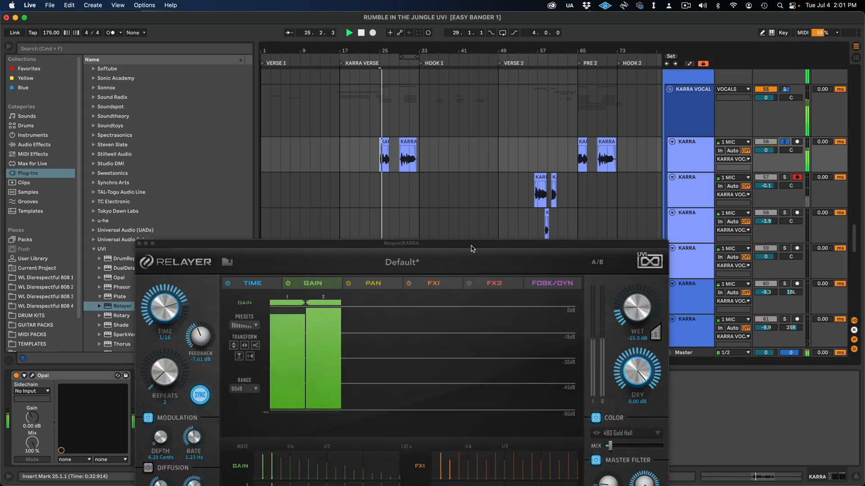
pyautogui.moveTo(471, 245); pyautogui.dragTo(577, 33)
pyautogui.moveTo(339, 33); pyautogui.dragTo(354, 412)
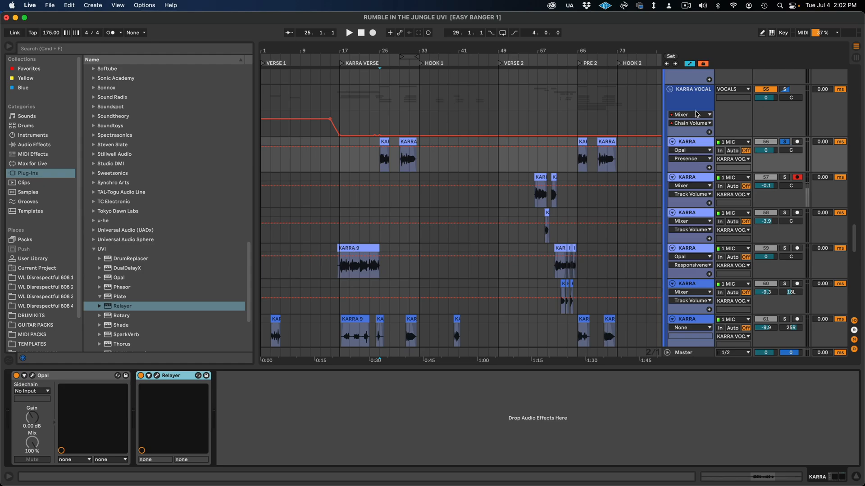
pyautogui.click(689, 101)
pyautogui.click(381, 164)
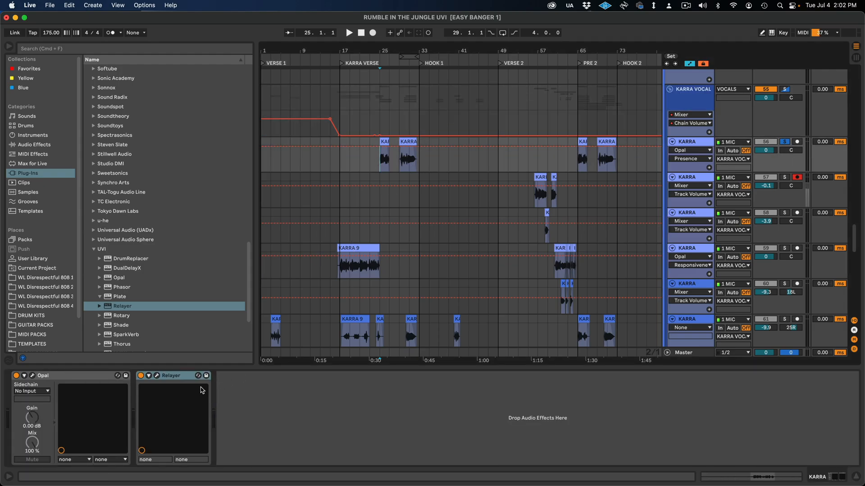
pyautogui.click(156, 376)
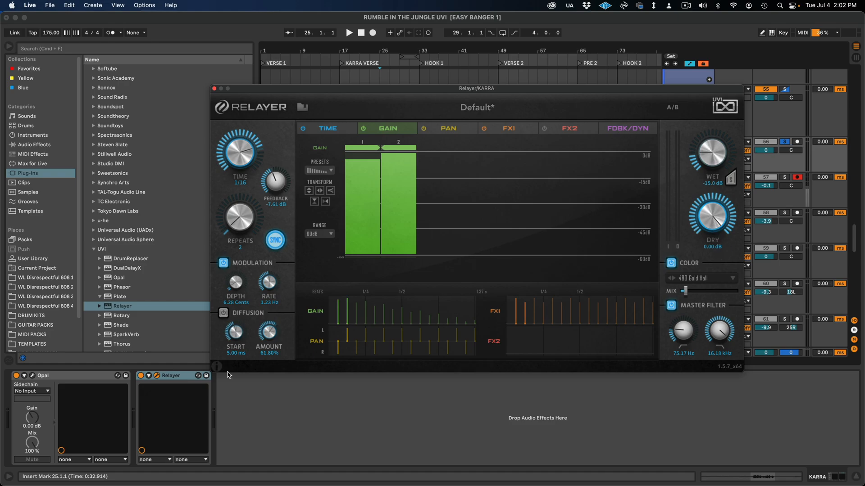
pyautogui.click(182, 386)
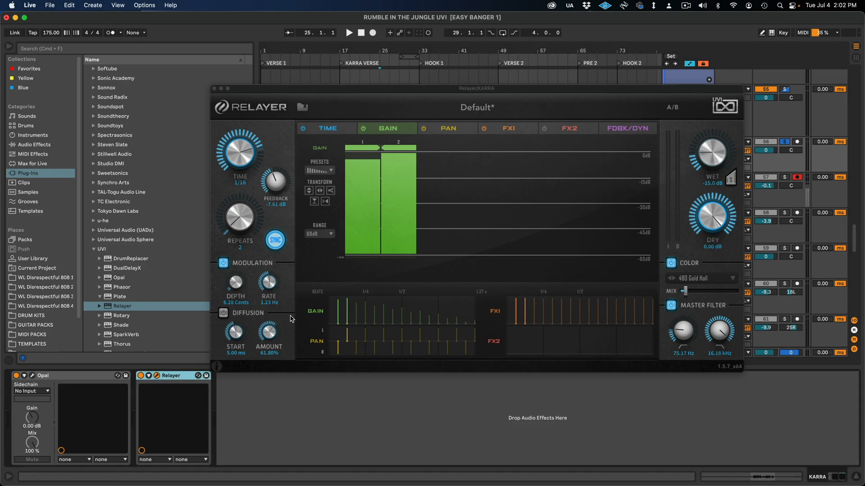
# Set Relayer's wet amount to -9.93 dB while the soloed KARRA vocal plays
pyautogui.moveTo(716, 165); pyautogui.dragTo(711, 165)
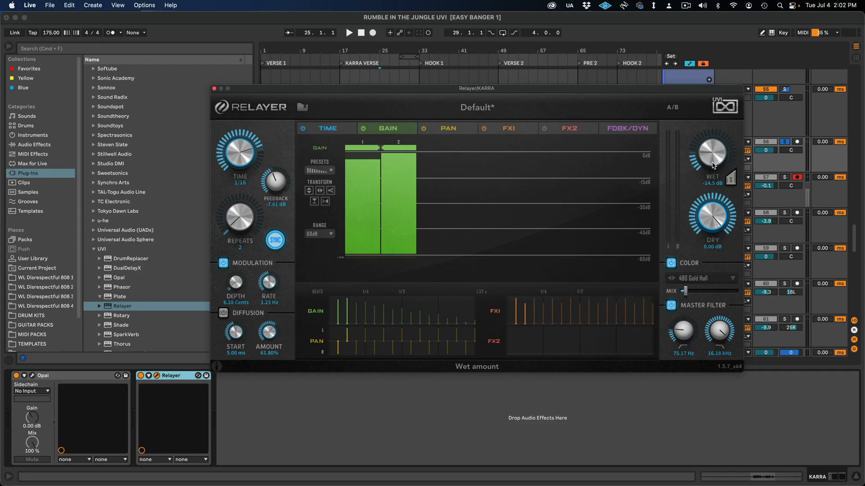
pyautogui.press('space')
pyautogui.moveTo(713, 163); pyautogui.dragTo(715, 150)
pyautogui.press('space')
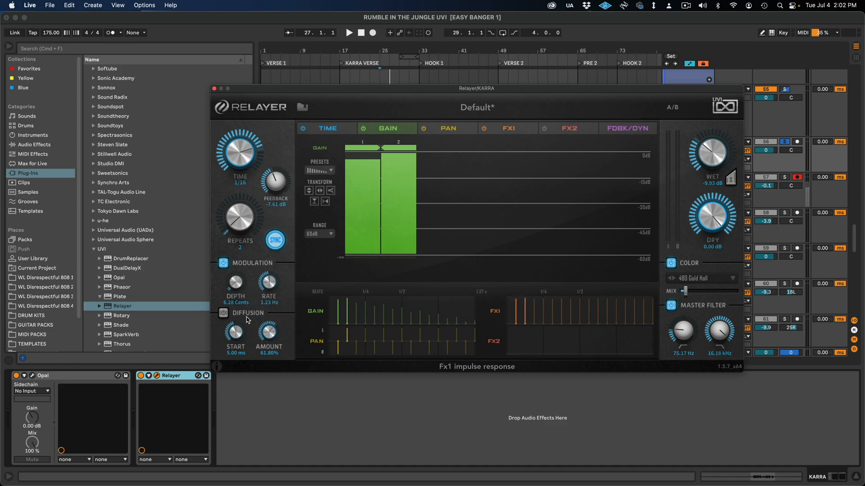
# Try Relayer's input diffusion on the soloed KARRA vocal during playback
pyautogui.click(224, 313)
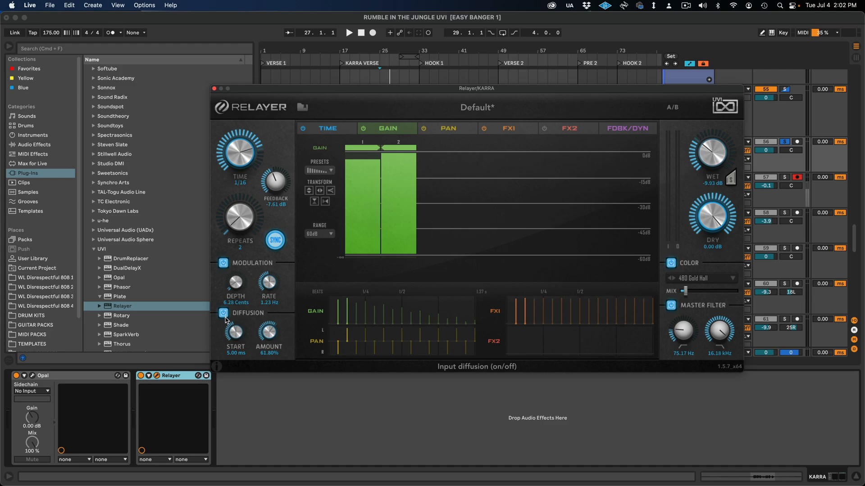
pyautogui.press('space')
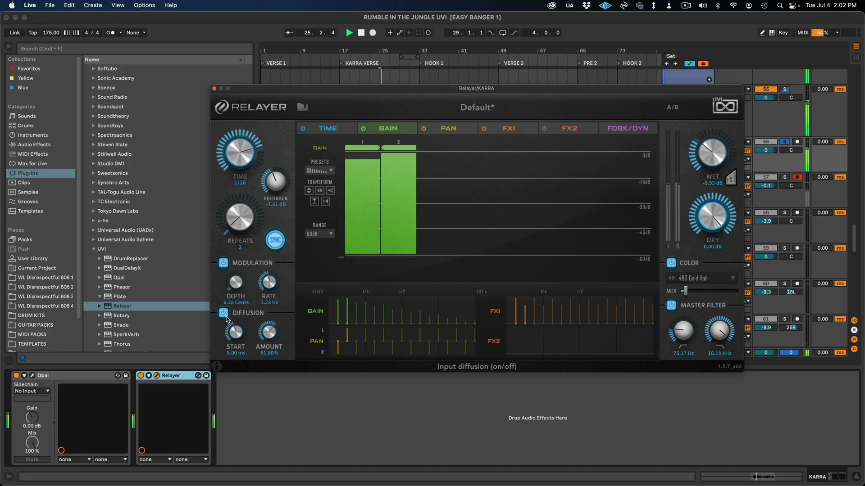
pyautogui.click(224, 314)
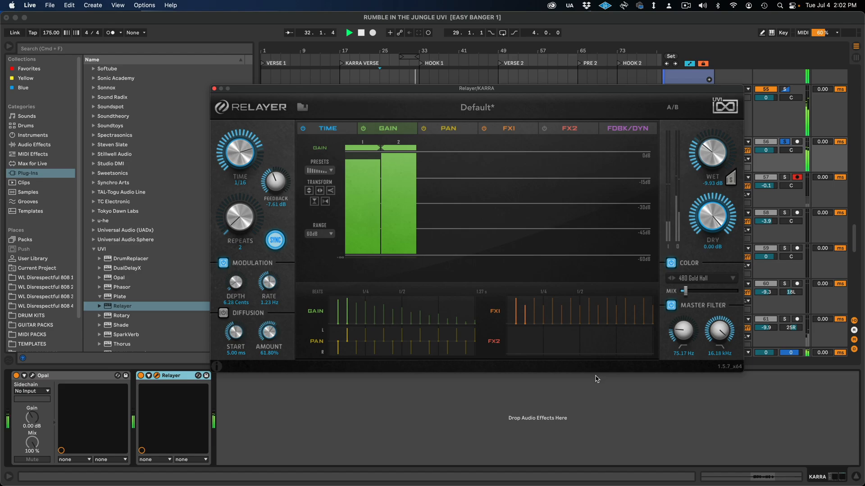
# Examine Relayer's Gain, Pan, FX1, FX2, feedback/dynamics and Time editors
pyautogui.moveTo(346, 89); pyautogui.dragTo(346, 276)
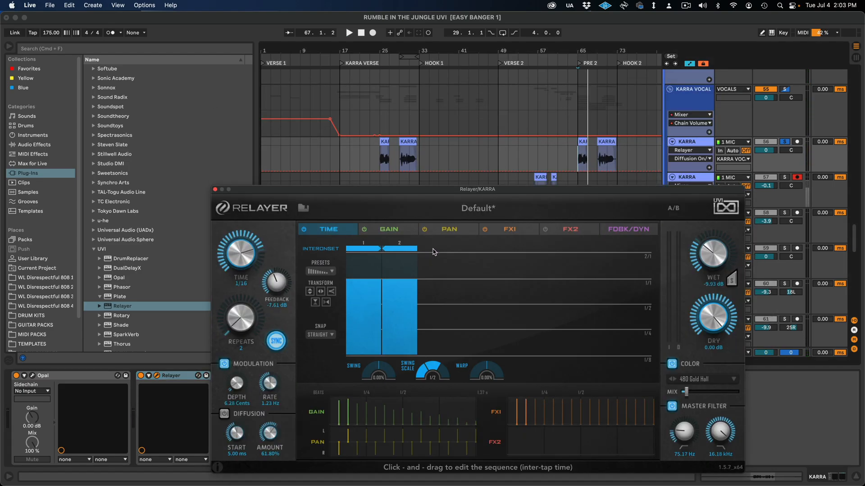
pyautogui.click(405, 231)
pyautogui.click(460, 231)
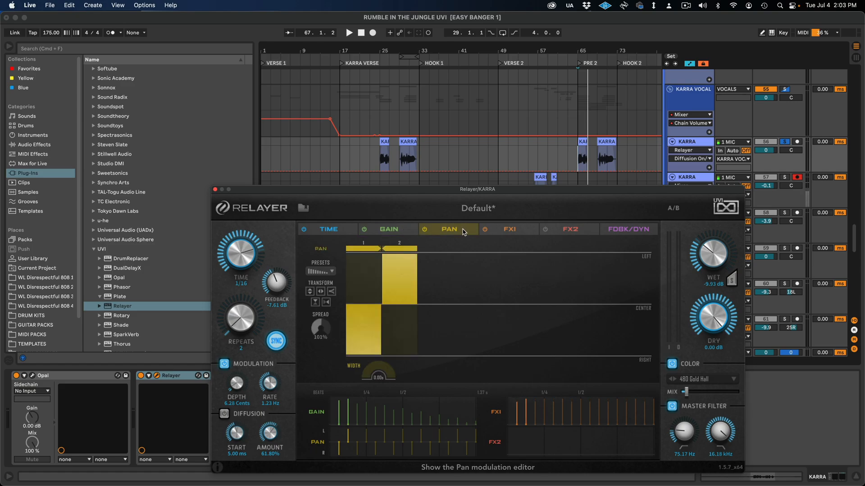
pyautogui.click(502, 235)
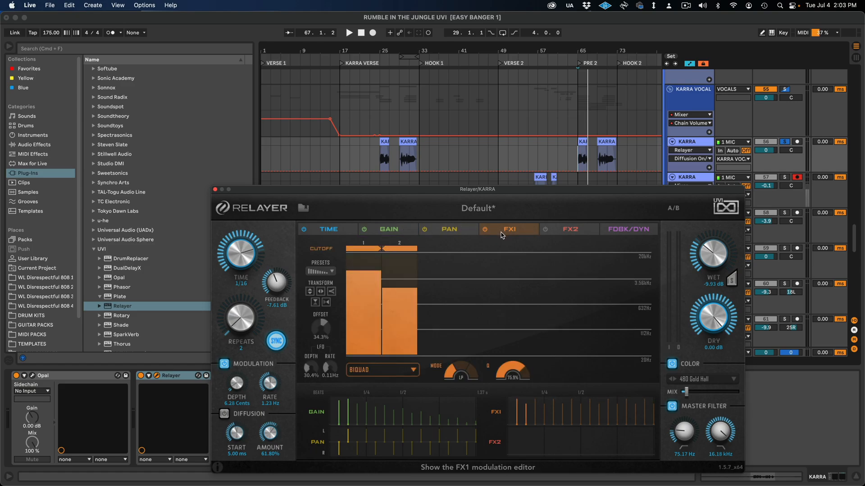
pyautogui.click(567, 230)
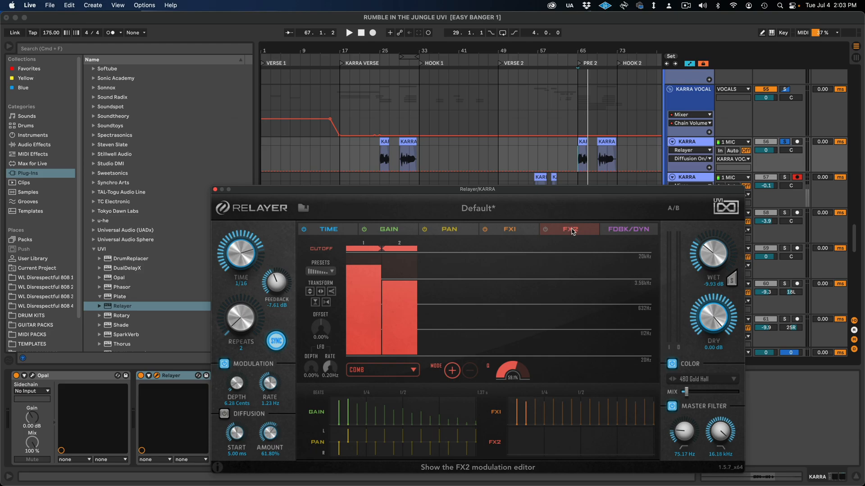
pyautogui.click(628, 232)
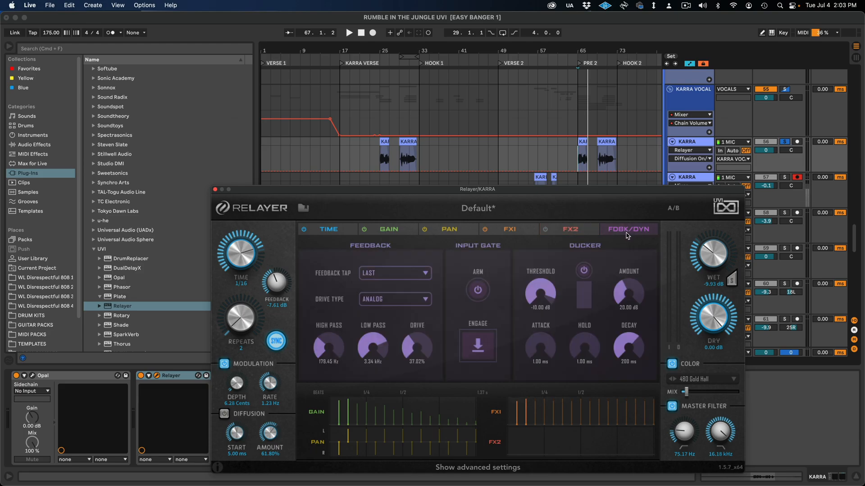
pyautogui.click(329, 229)
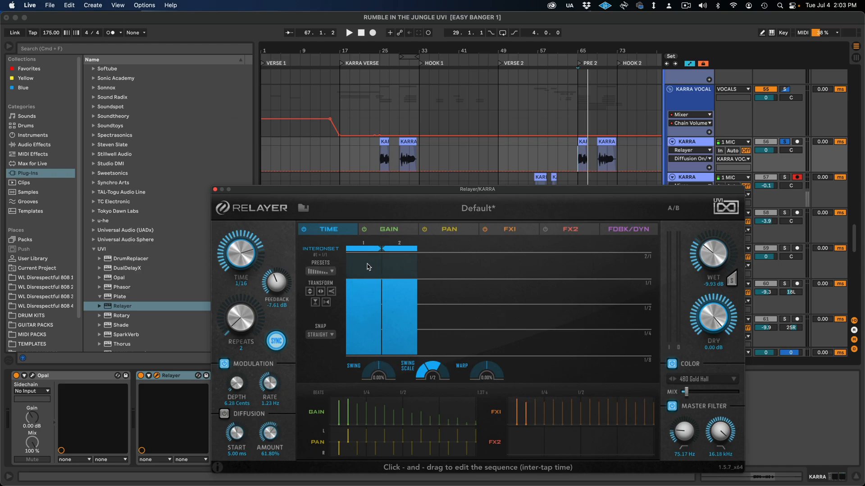
# Raise both steps of Relayer's gain sequence to 0 dB and play the KARRA vocal in PRE 2
pyautogui.click(389, 229)
pyautogui.moveTo(375, 263); pyautogui.dragTo(396, 254)
pyautogui.press('space')
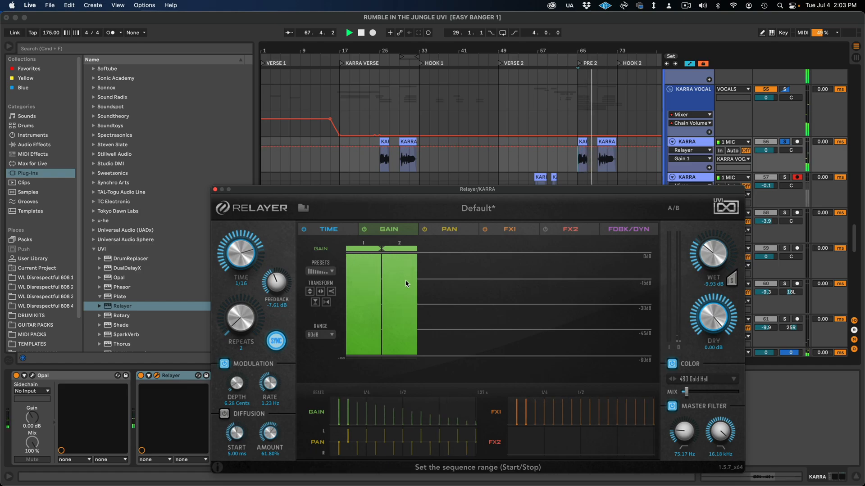
# Set Relayer's pan spread to 164 % while the KARRA vocal plays
pyautogui.click(446, 230)
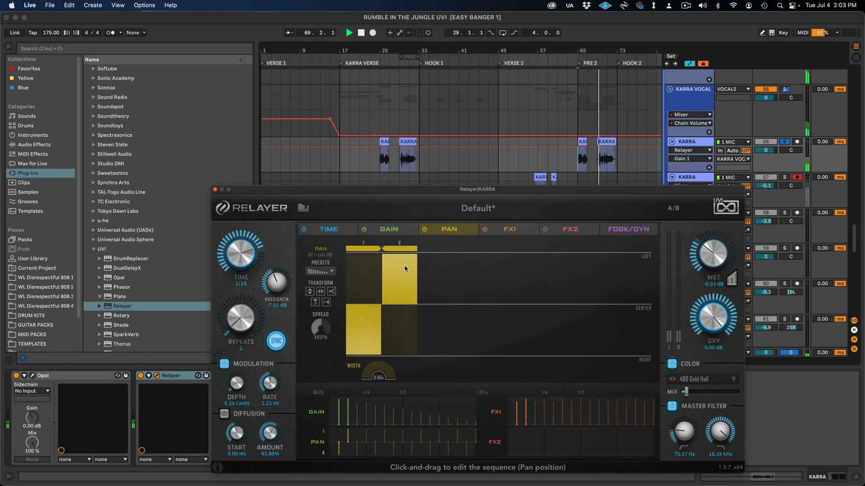
pyautogui.moveTo(321, 328); pyautogui.dragTo(344, 281)
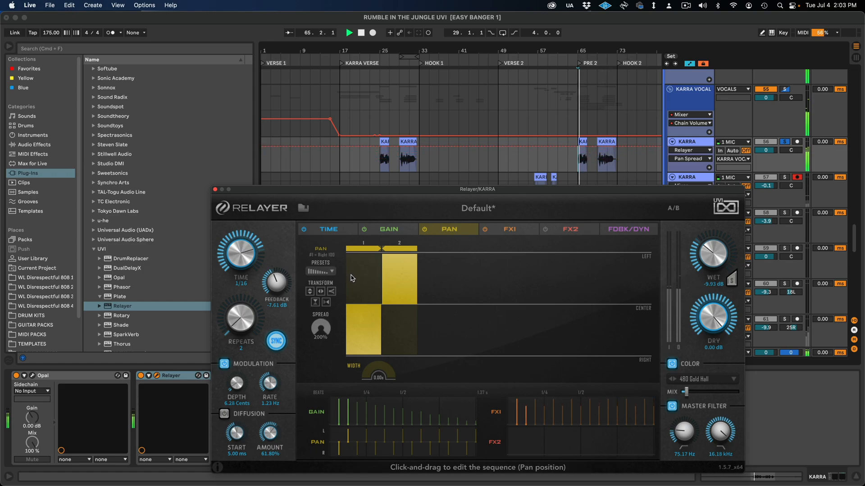
pyautogui.moveTo(321, 327); pyautogui.dragTo(326, 352)
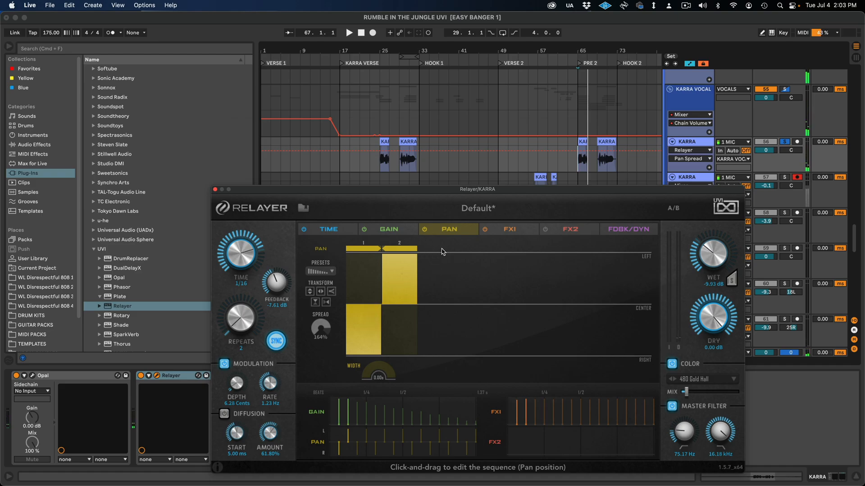
# Enable Relayer's ducker with a -14.41 dB threshold and 12.02 dB amount, auditioning it from the clip on bar 25
pyautogui.click(509, 230)
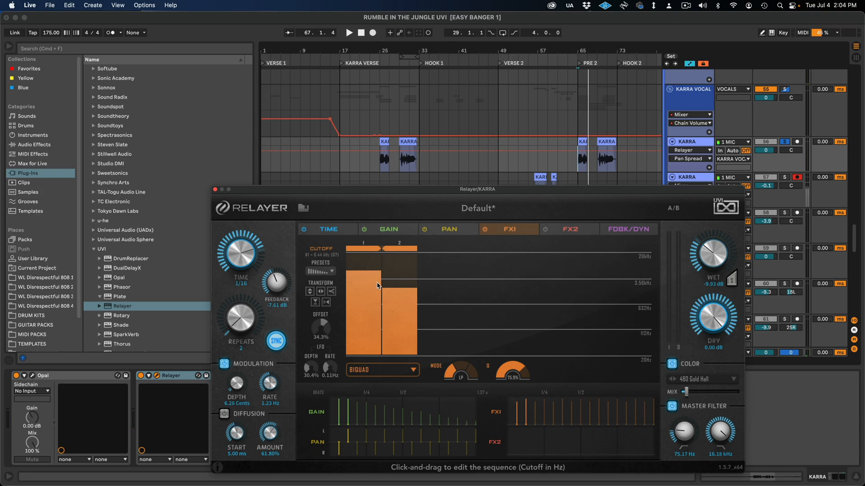
pyautogui.click(573, 233)
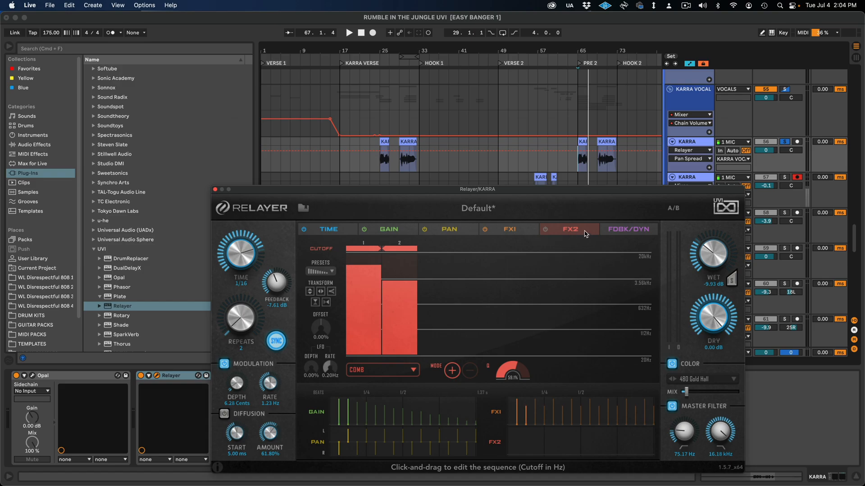
pyautogui.click(618, 231)
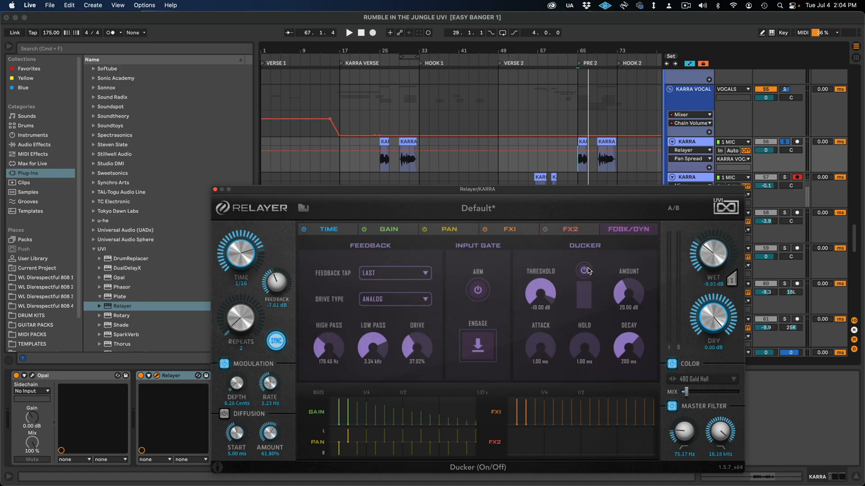
pyautogui.click(381, 158)
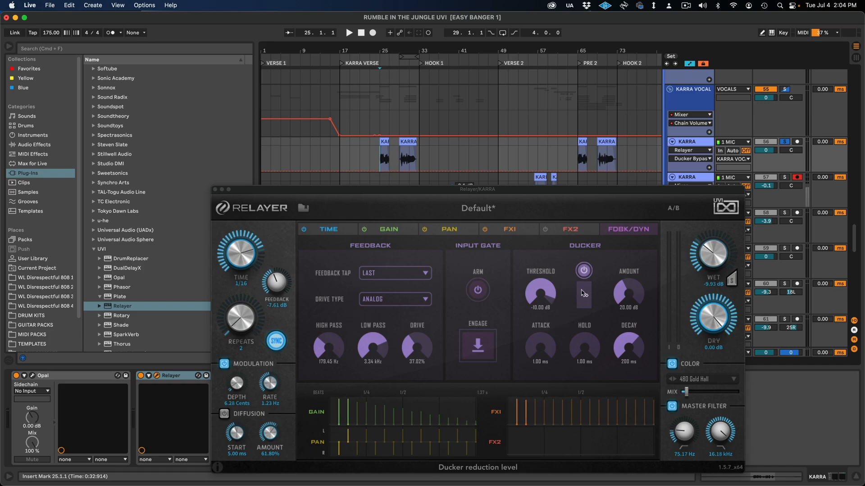
pyautogui.moveTo(540, 292); pyautogui.dragTo(538, 292)
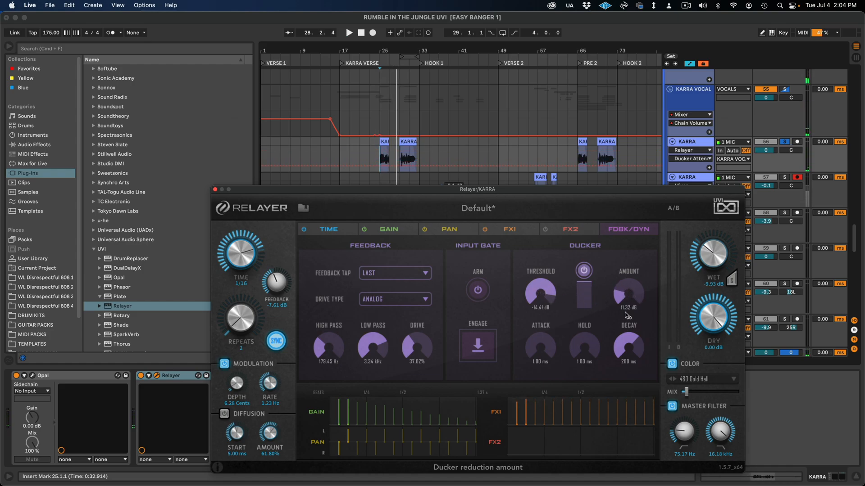
pyautogui.press('space')
pyautogui.moveTo(625, 313); pyautogui.dragTo(629, 308)
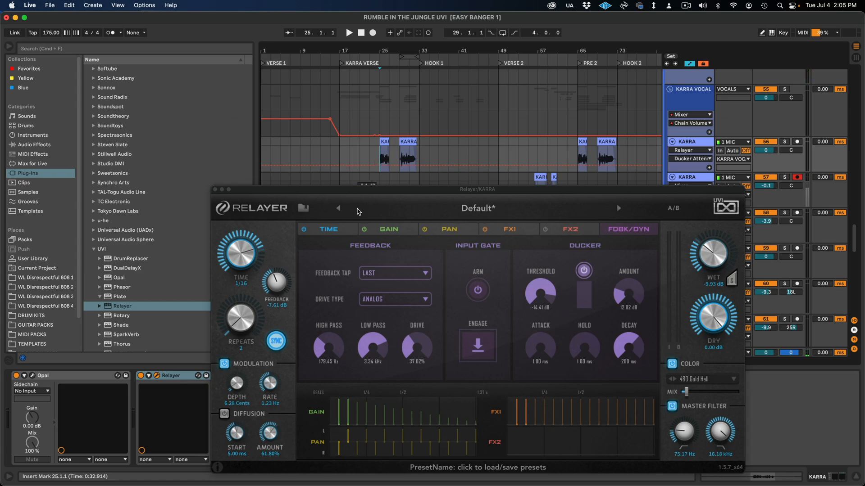
# Play KARRA track 56 unsoloed, set Relayer's wet amount to -4.65 dB, and close its plug-in window
pyautogui.moveTo(332, 189); pyautogui.dragTo(325, 180)
pyautogui.press('space')
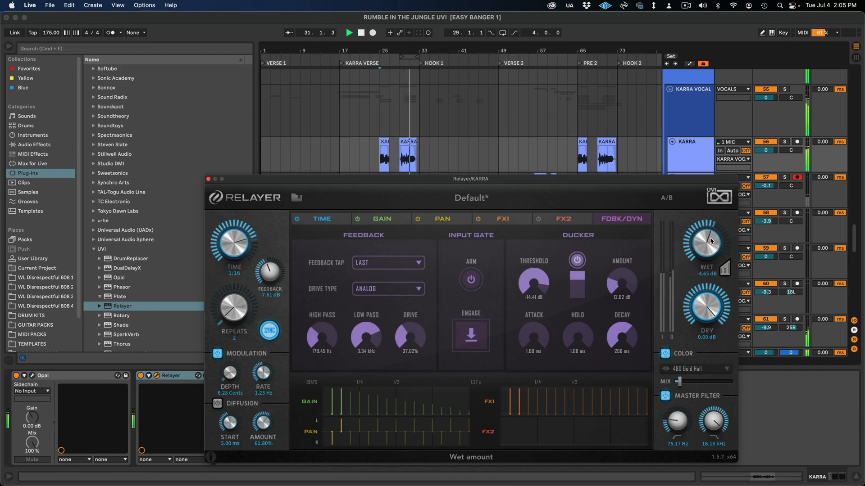
pyautogui.click(208, 180)
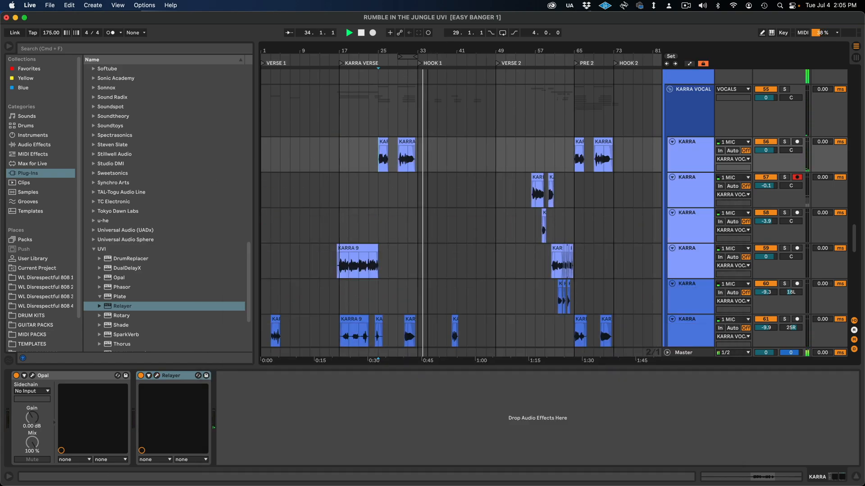
pyautogui.press('-')
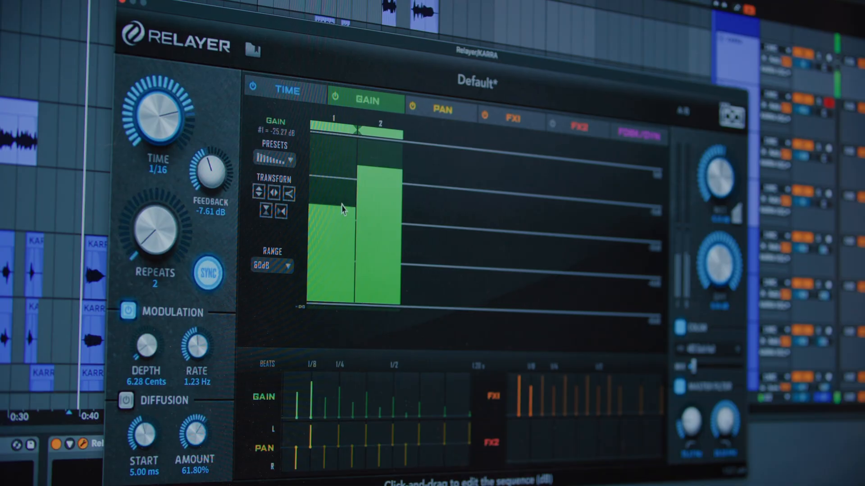
# Look over Relayer's Pan, FX1 and FX2 editors during playback
pyautogui.click(420, 109)
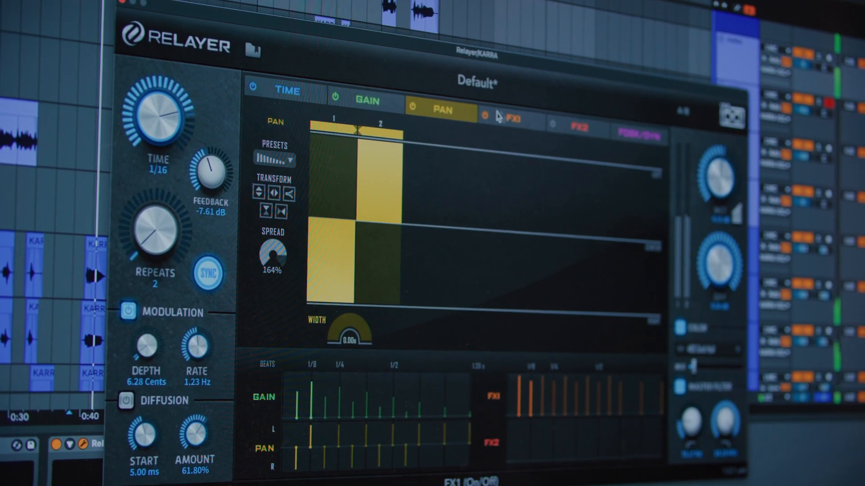
pyautogui.click(515, 116)
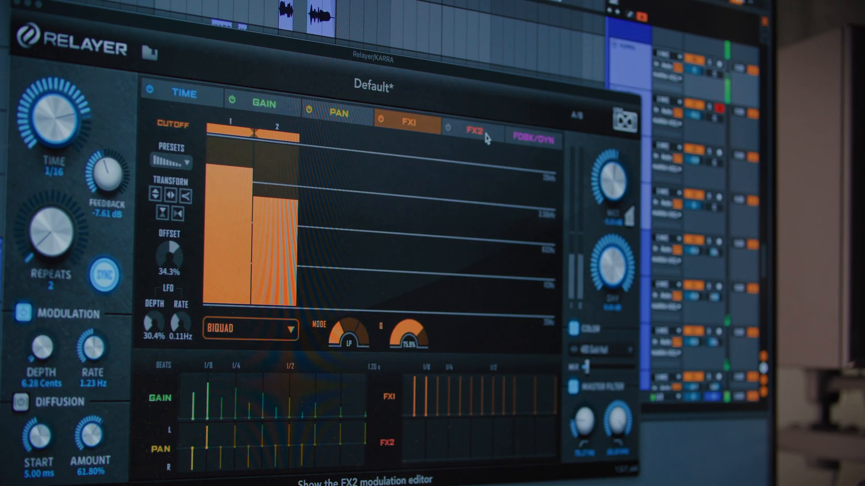
pyautogui.click(487, 137)
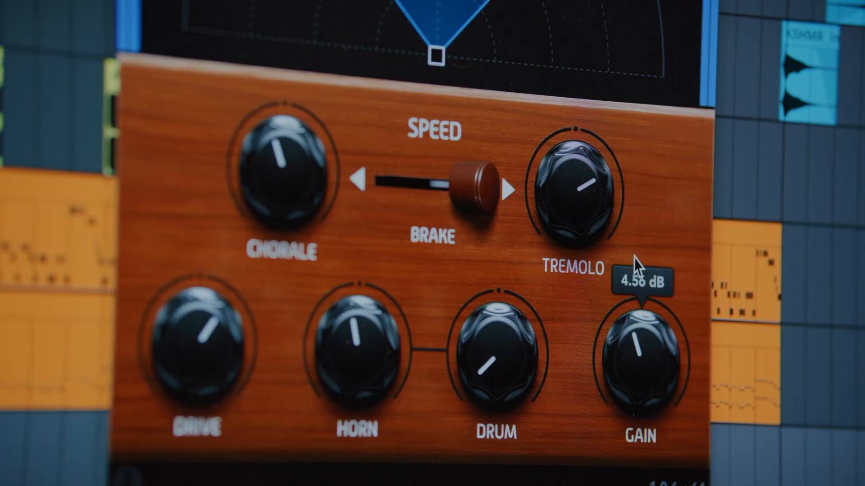
# Move UVI Rotary's speed lever from tremolo to chorale
pyautogui.moveTo(420, 193); pyautogui.dragTo(421, 195)
pyautogui.click(411, 188)
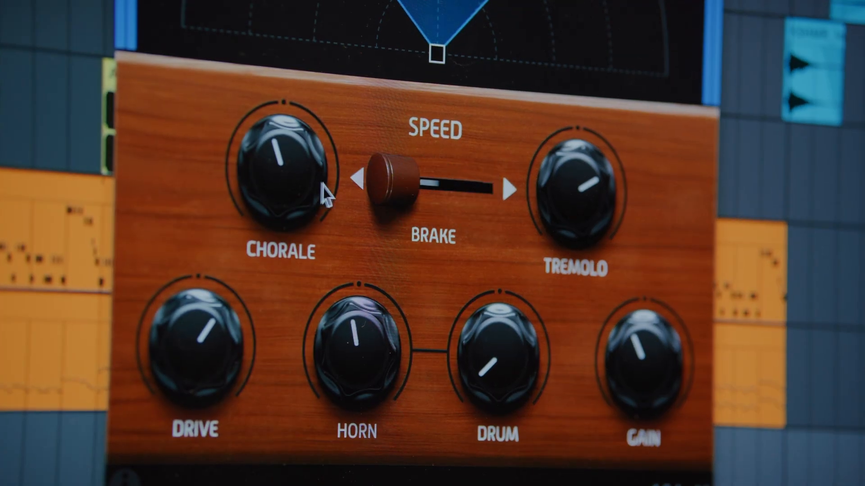
pyautogui.click(422, 172)
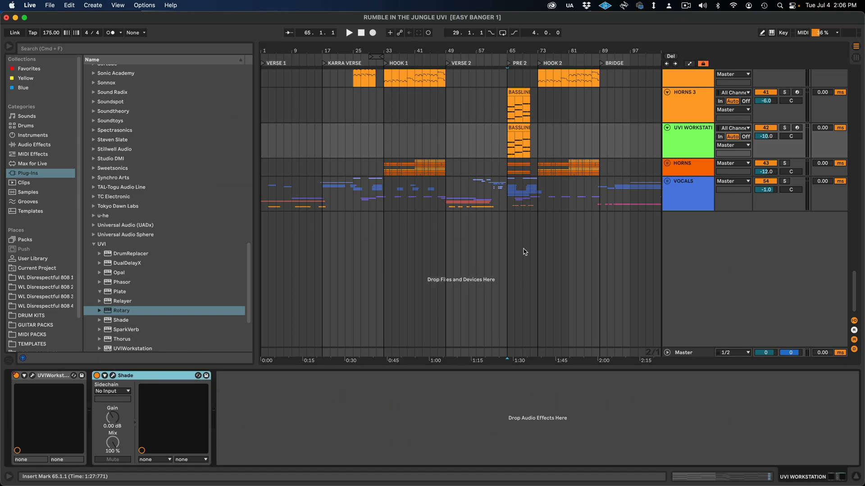
# Solo the UVI WORKSTATION track and audition its PRE 2 bassline with the Shade and UVIWorkstation plug-in windows open, then close Shade's window
pyautogui.click(785, 129)
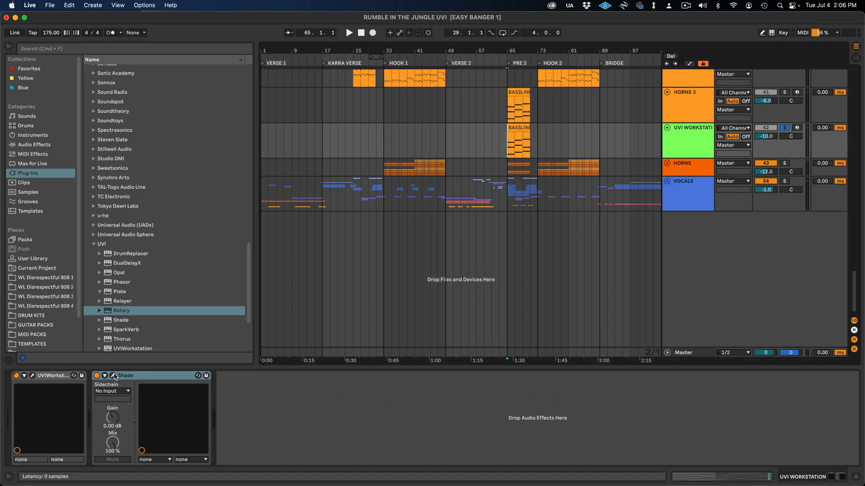
pyautogui.click(113, 375)
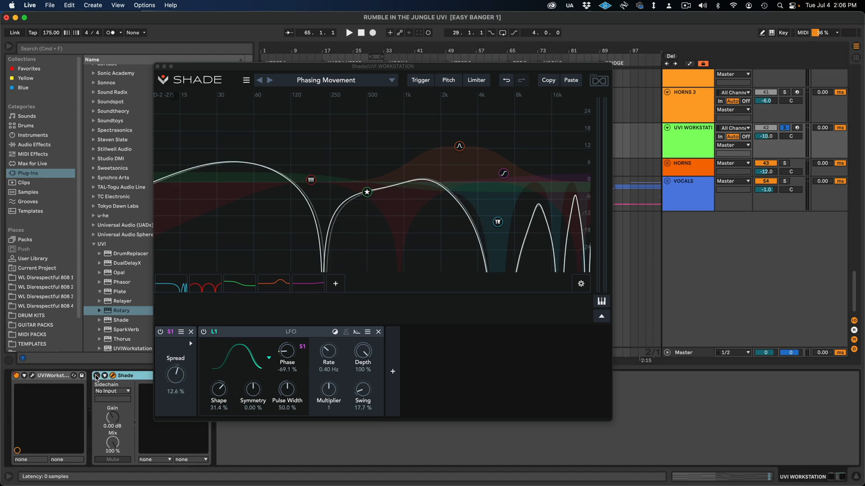
pyautogui.click(32, 376)
pyautogui.press('space')
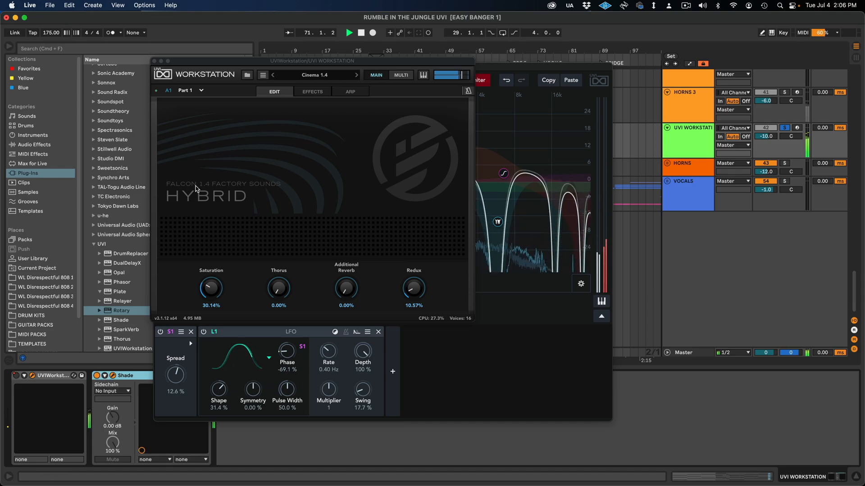
pyautogui.click(96, 376)
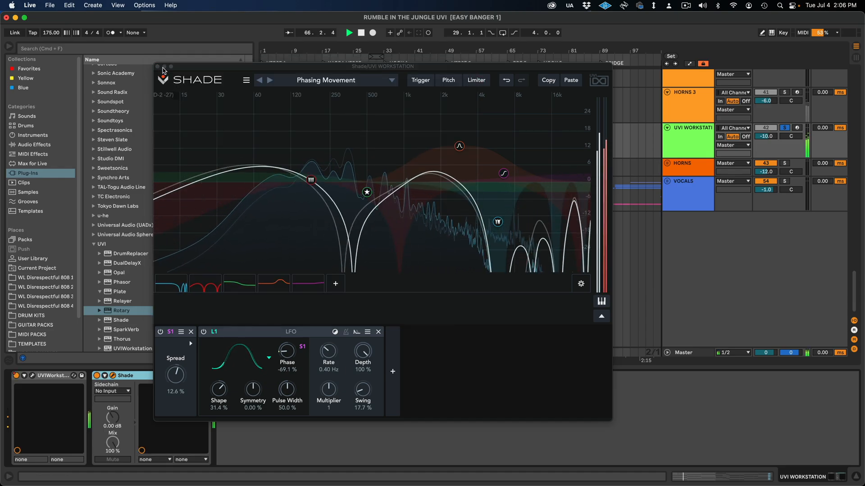
pyautogui.click(158, 67)
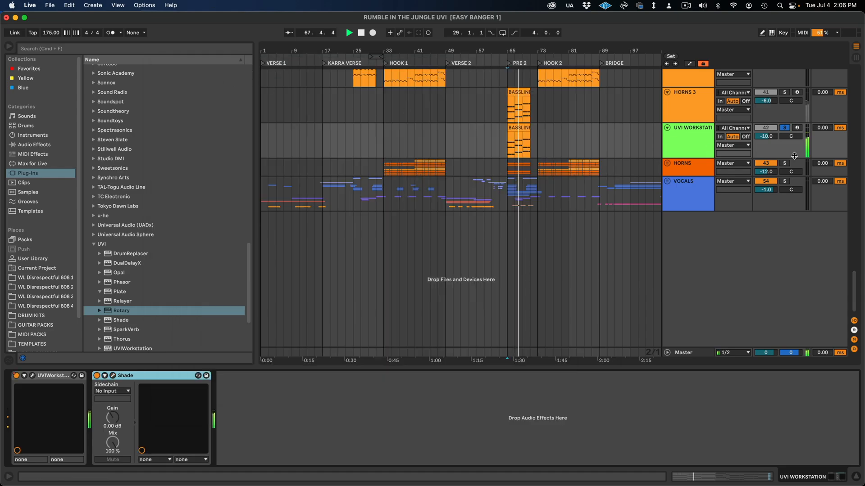
pyautogui.click(783, 128)
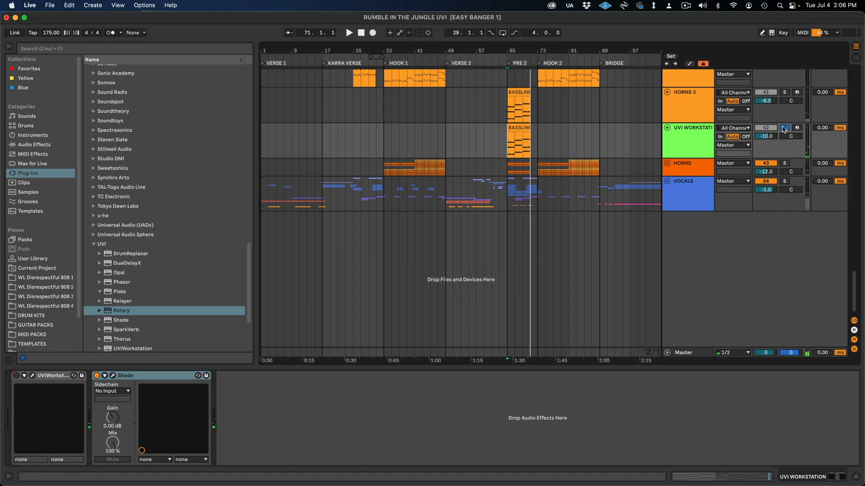
# Insert Rotary before Shade on UVI WORKSTATION, open its window during playback from bar 65, and bypass Shade
pyautogui.moveTo(131, 310); pyautogui.dragTo(102, 396)
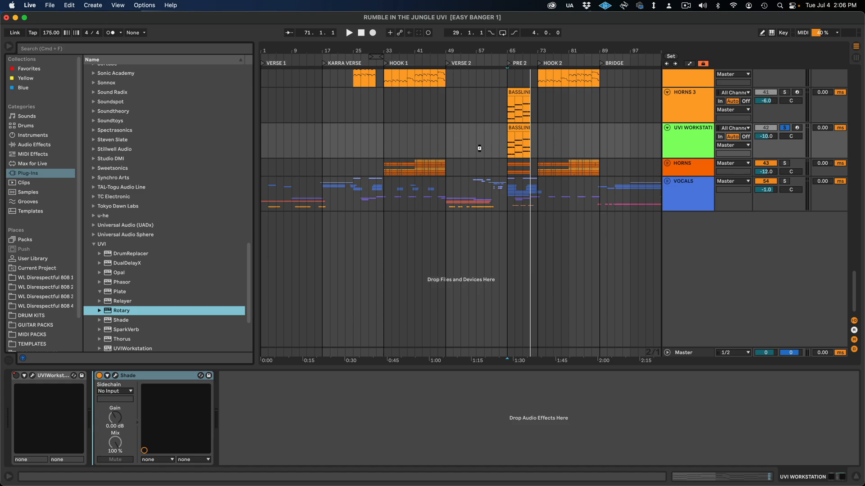
pyautogui.click(508, 136)
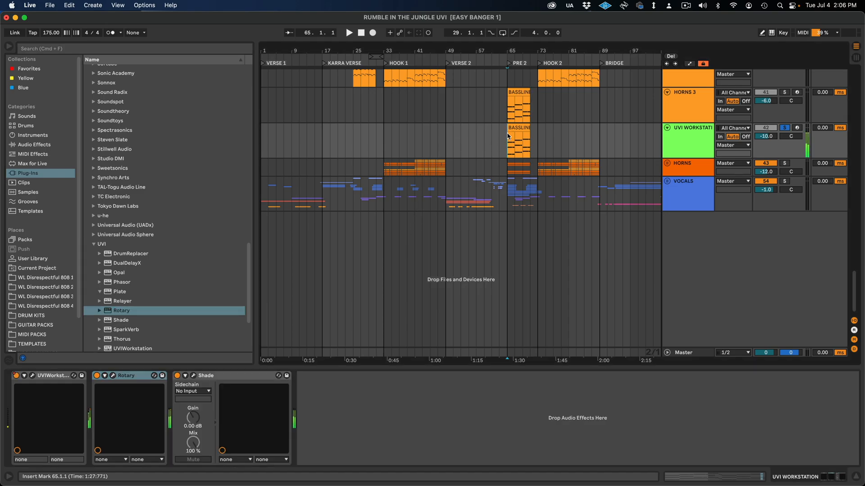
pyautogui.click(113, 376)
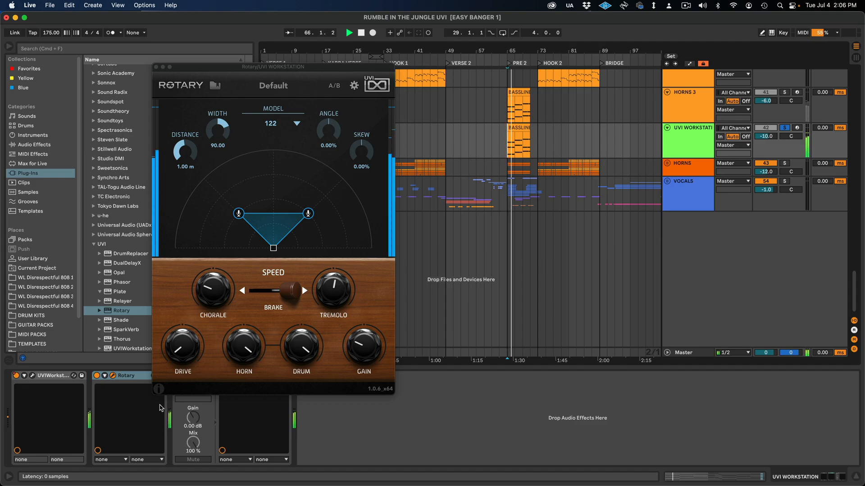
pyautogui.moveTo(214, 72); pyautogui.dragTo(218, 31)
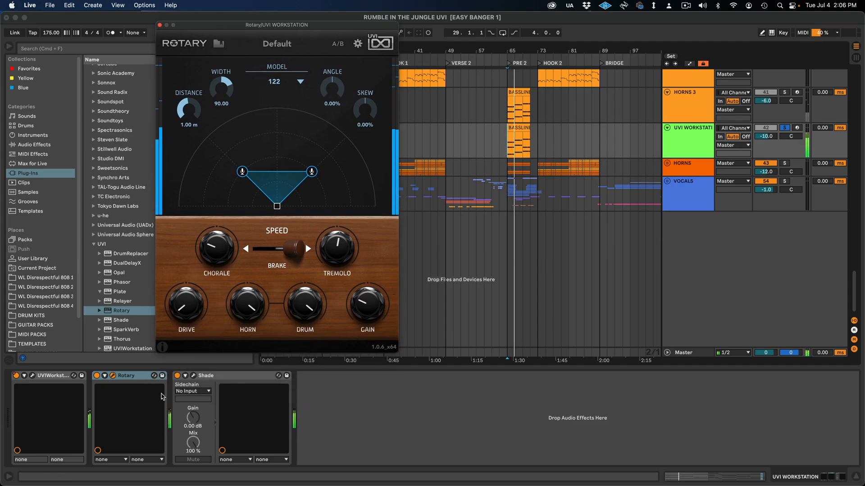
pyautogui.click(177, 377)
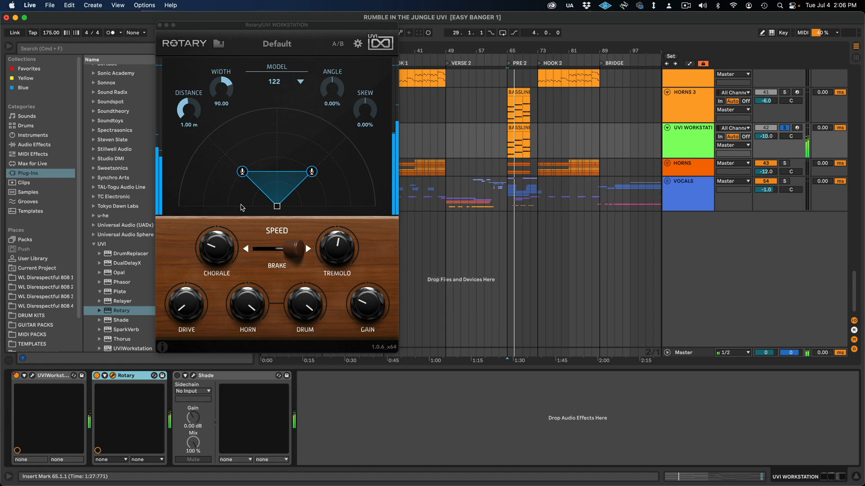
# Raise Rotary's tremolo rate to about 8.25 Hz while playing the bassline, and switch the speed lever to chorale
pyautogui.moveTo(198, 310)
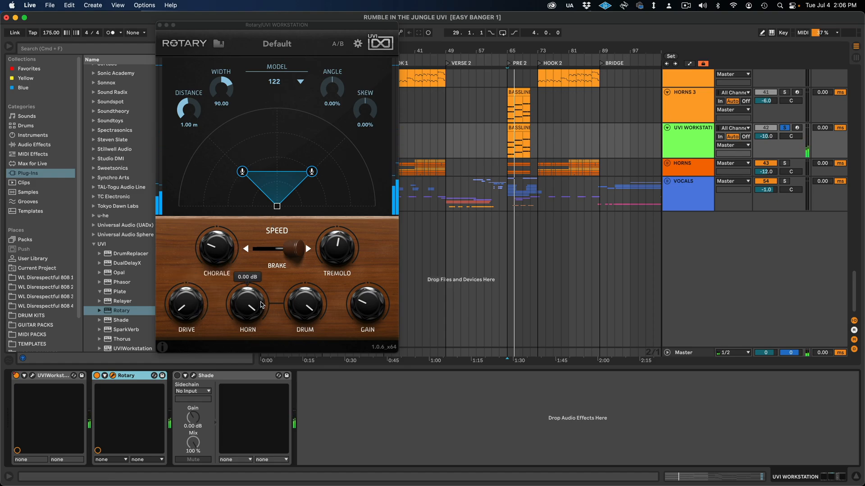
pyautogui.moveTo(262, 305); pyautogui.dragTo(250, 257)
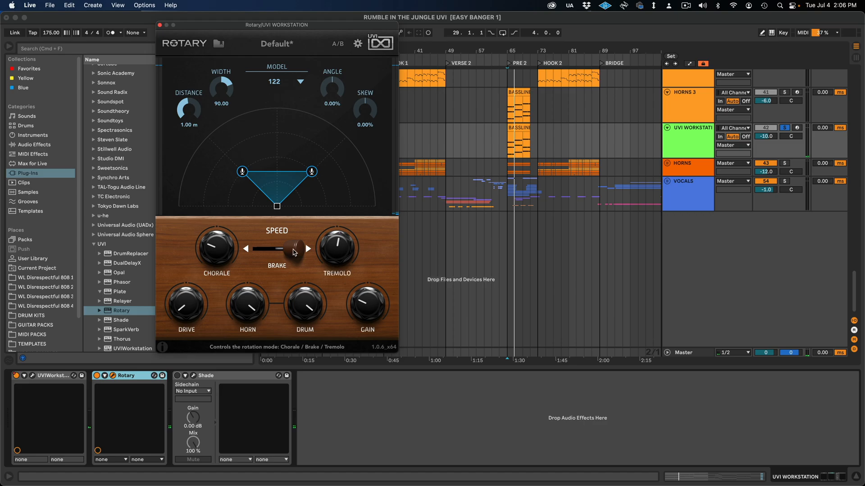
pyautogui.moveTo(324, 253)
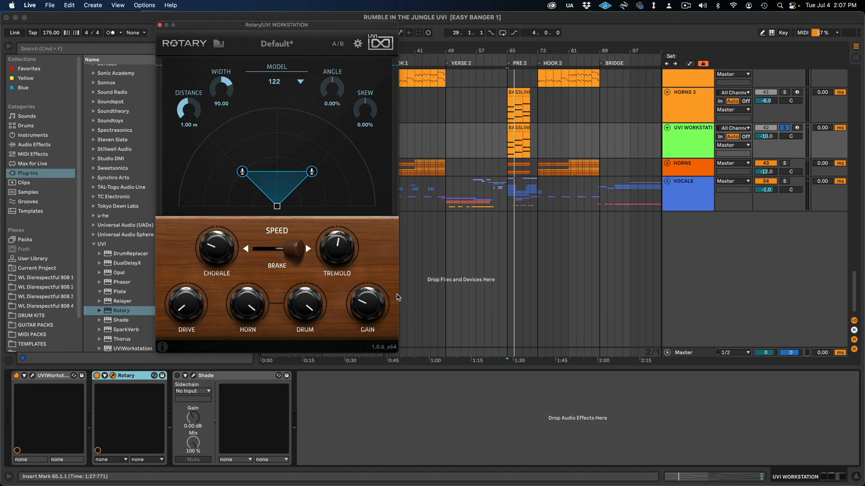
pyautogui.press('space')
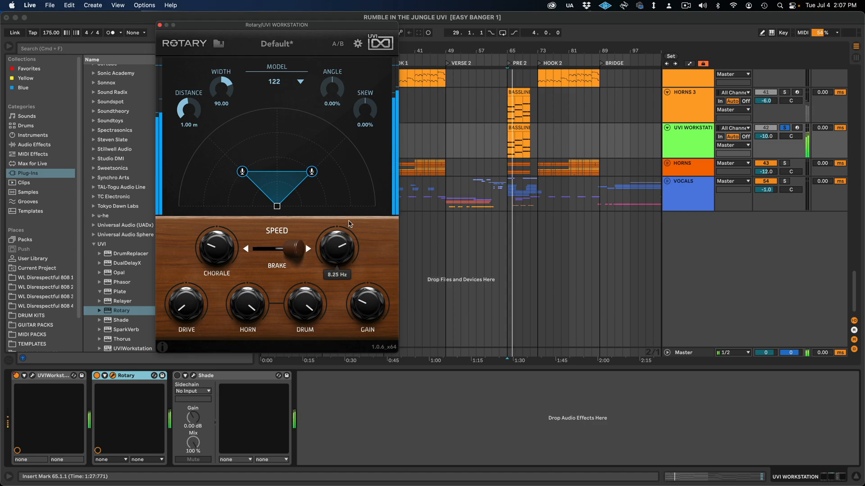
pyautogui.moveTo(341, 249); pyautogui.dragTo(347, 230)
pyautogui.moveTo(299, 253); pyautogui.dragTo(250, 258)
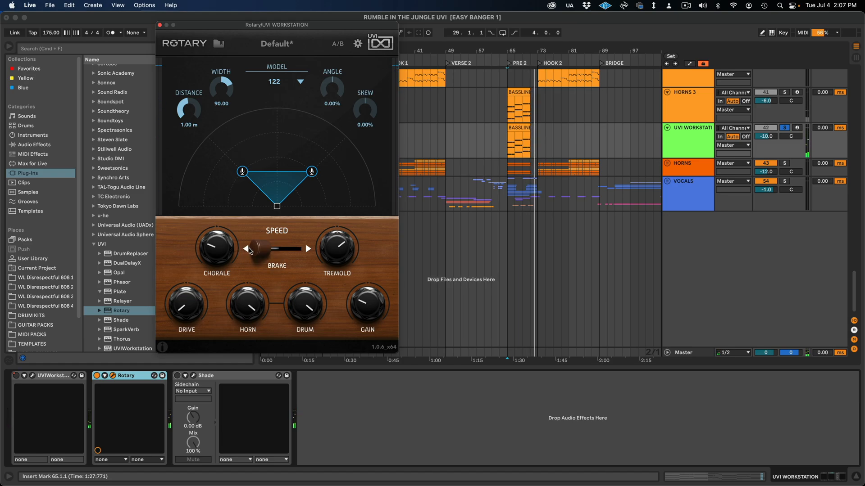
# Loop the six-bar BASSLINE clip from bar 65 on UVI WORKSTATION and switch Rotary's speed lever to tremolo
pyautogui.click(513, 141)
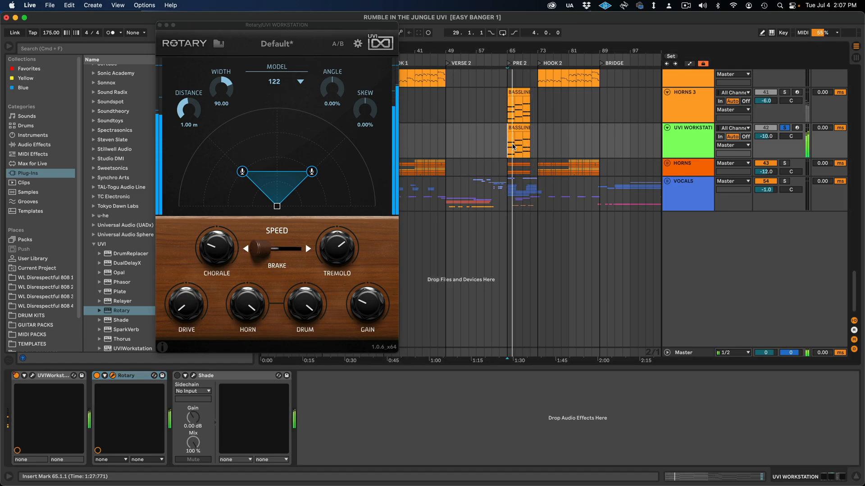
pyautogui.press('super+l')
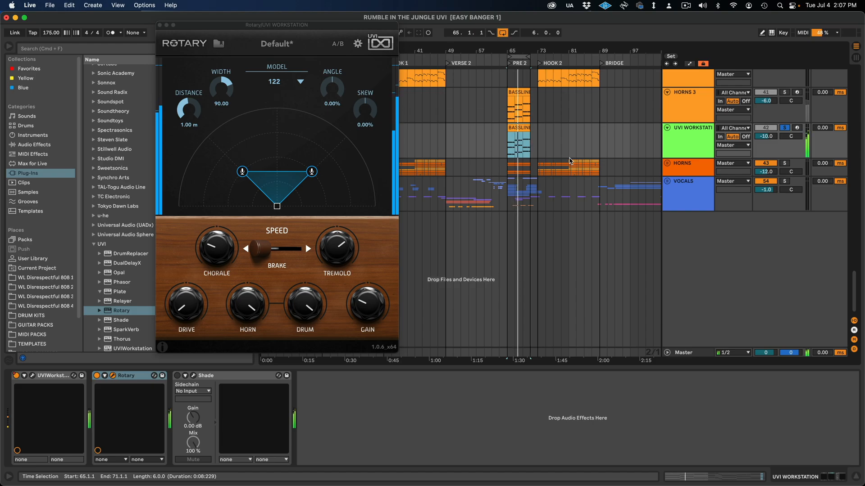
pyautogui.click(309, 248)
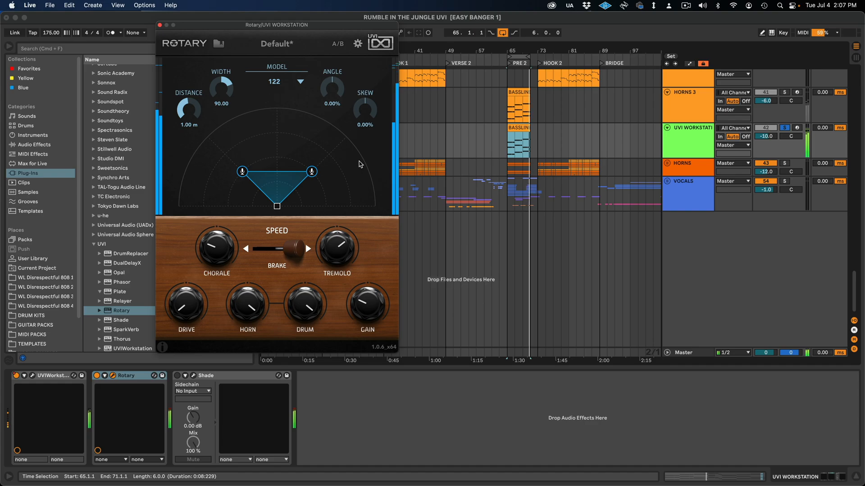
# Raise Rotary's drive past halfway and sweep the chorale and tremolo rates, leaving chorale low and tremolo near the middle
pyautogui.moveTo(193, 301)
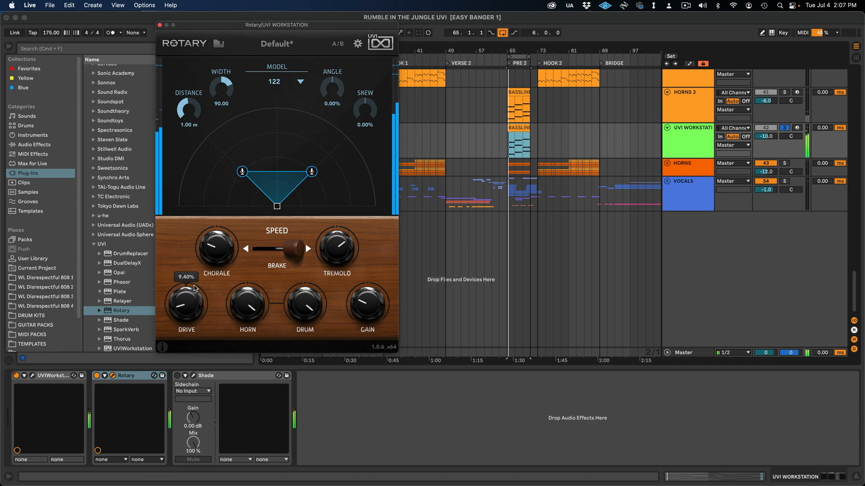
pyautogui.moveTo(202, 277); pyautogui.dragTo(222, 230)
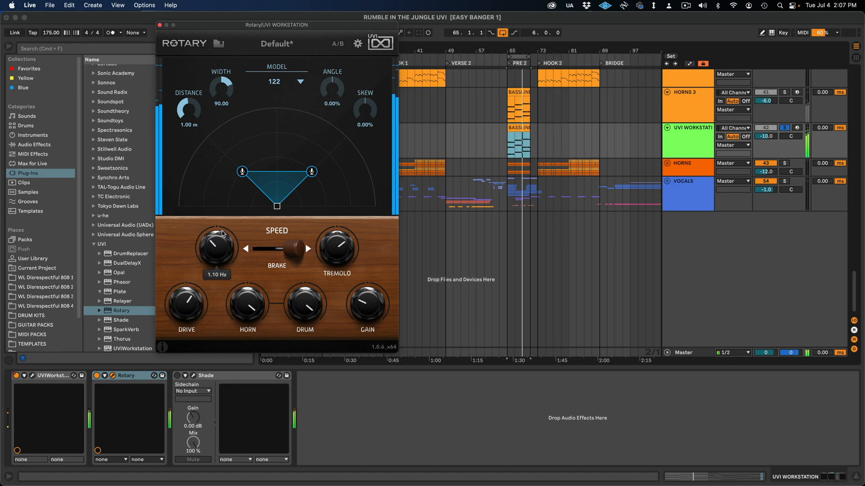
pyautogui.moveTo(222, 230); pyautogui.dragTo(239, 197)
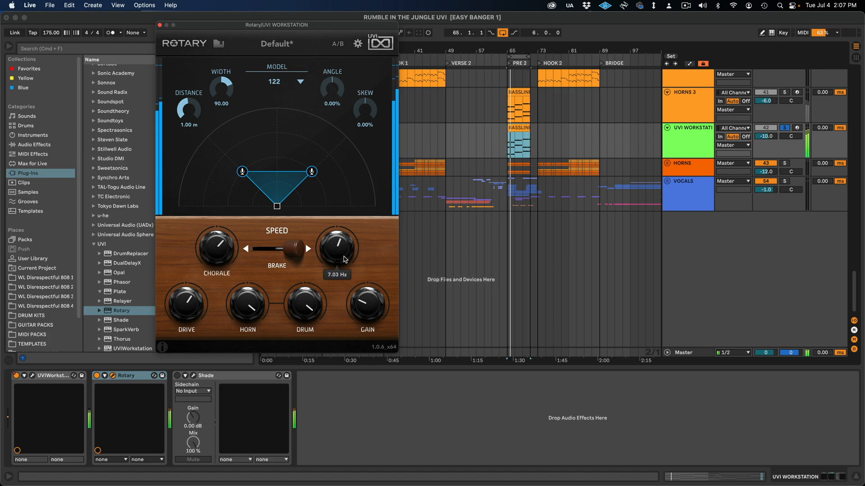
pyautogui.moveTo(345, 257); pyautogui.dragTo(341, 273)
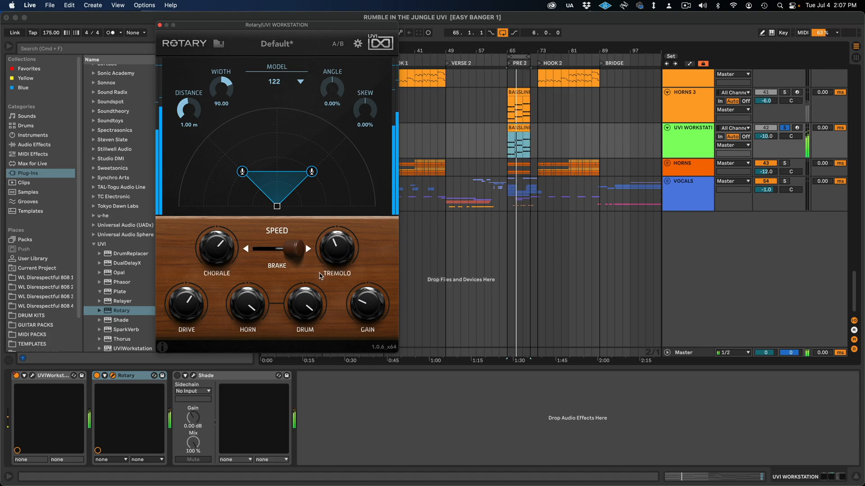
pyautogui.moveTo(235, 262); pyautogui.dragTo(221, 330)
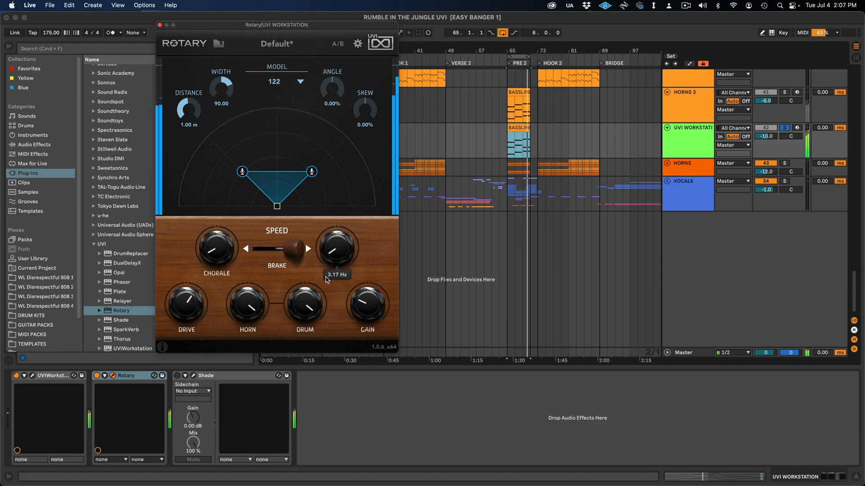
pyautogui.moveTo(327, 280); pyautogui.dragTo(337, 224)
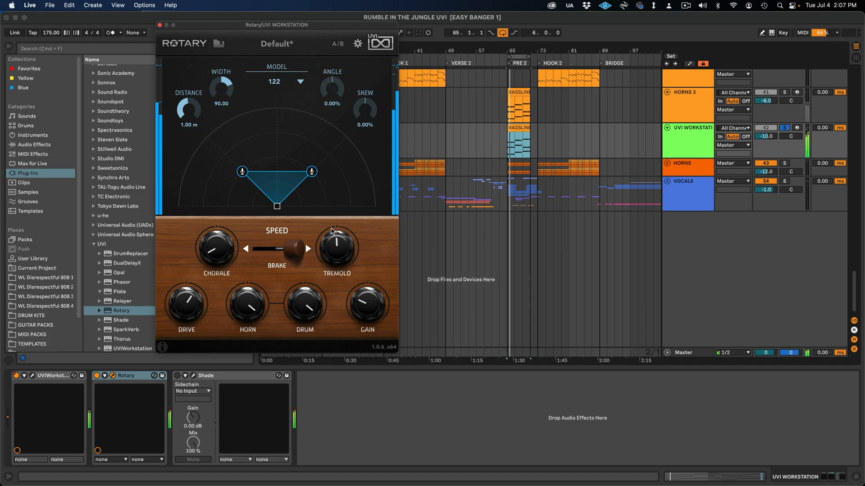
# Compare Rotary's chorale speed with tremolo, nudge the tremolo rate up slightly, and return the lever to tremolo
pyautogui.moveTo(297, 251); pyautogui.dragTo(160, 266)
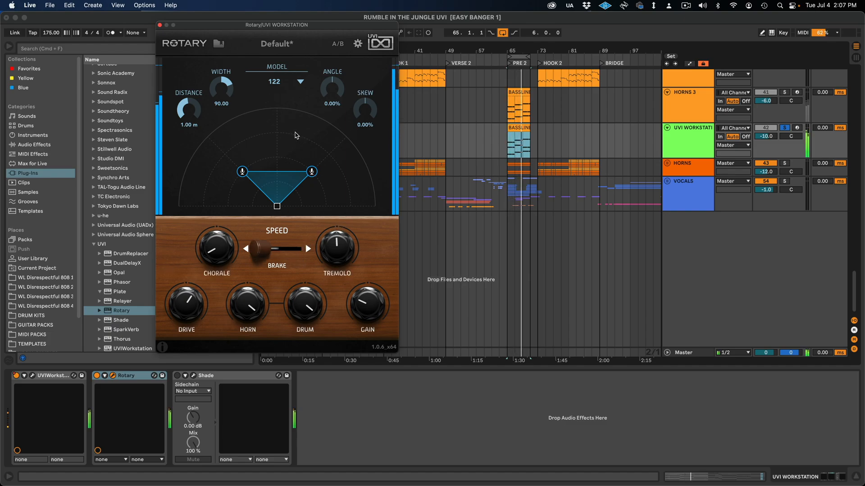
pyautogui.moveTo(337, 246)
pyautogui.mouseDown()
pyautogui.moveTo(348, 214)
pyautogui.moveTo(337, 240)
pyautogui.mouseUp()
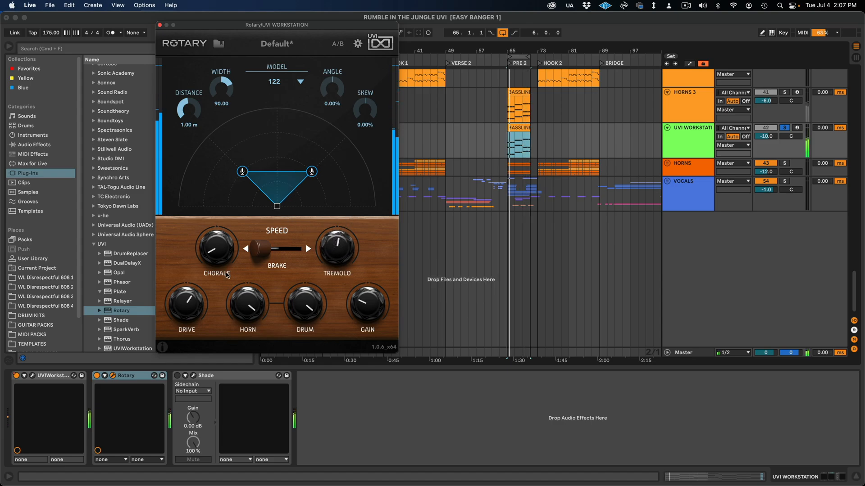
pyautogui.moveTo(262, 250); pyautogui.dragTo(295, 249)
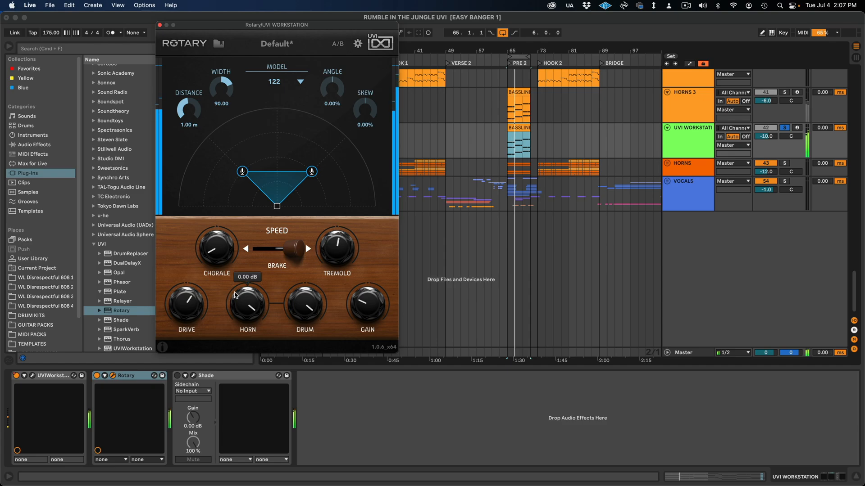
# Adjust Rotary's horn level, trying -8.23 dB and -4.00 dB, and reposition its microphones around the cabinet
pyautogui.moveTo(294, 303); pyautogui.dragTo(283, 350)
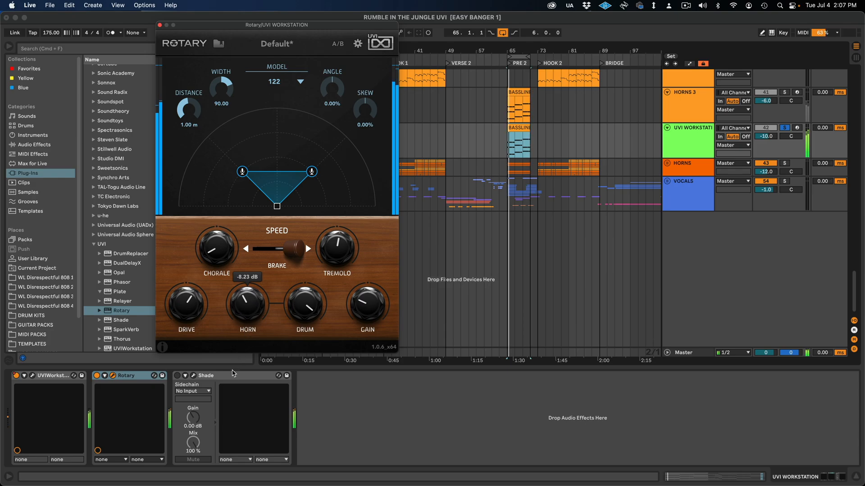
pyautogui.moveTo(224, 427); pyautogui.dragTo(253, 292)
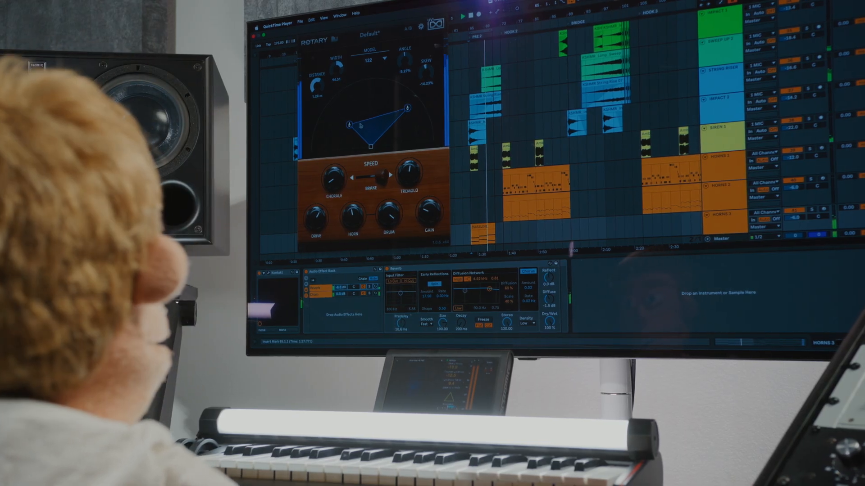
pyautogui.moveTo(360, 126); pyautogui.dragTo(333, 113)
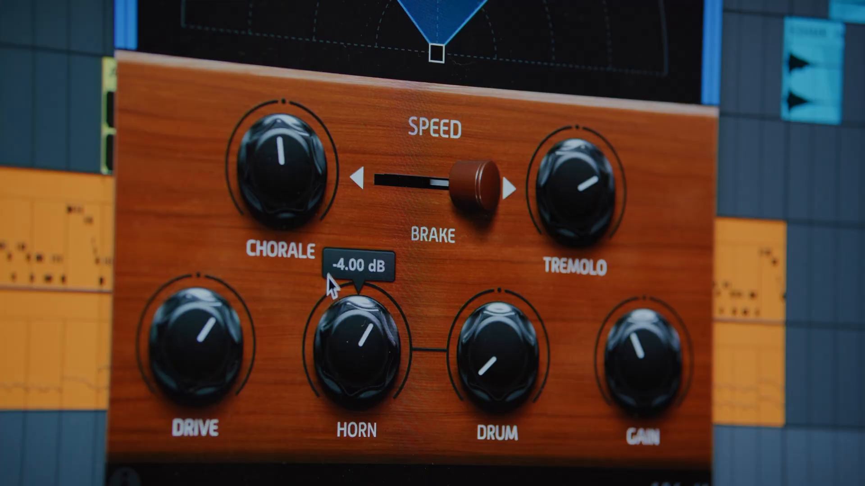
pyautogui.moveTo(329, 286); pyautogui.dragTo(368, 284)
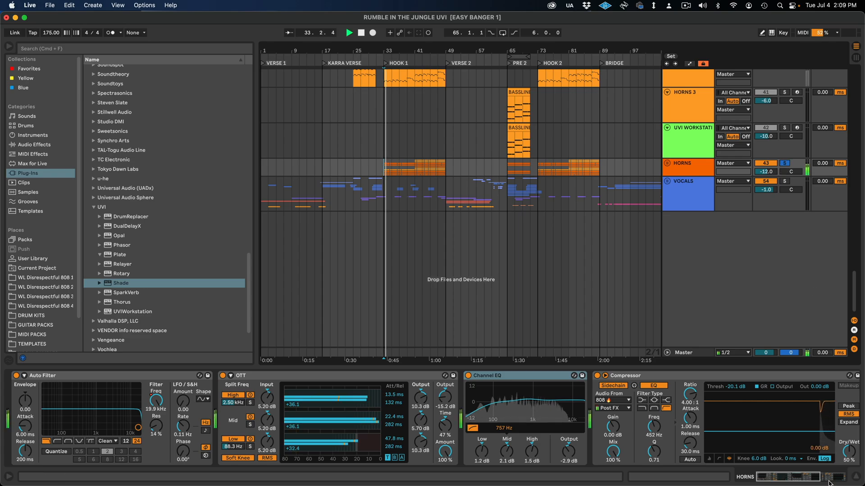
# Bring up SparkVerb on the HORNS track and raise its low decay to about x1.67 and high decay to x1.81
pyautogui.moveTo(781, 478)
pyautogui.mouseDown()
pyautogui.moveTo(798, 480)
pyautogui.moveTo(776, 480)
pyautogui.mouseUp()
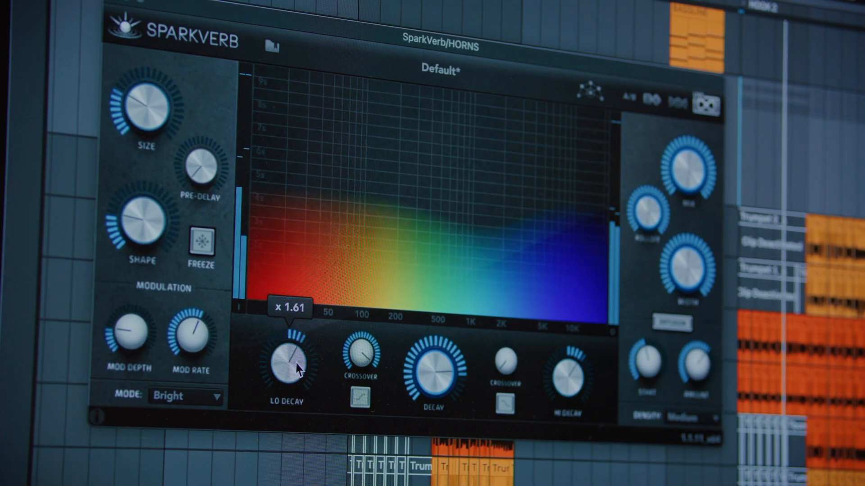
pyautogui.scroll(2, 296, 363)
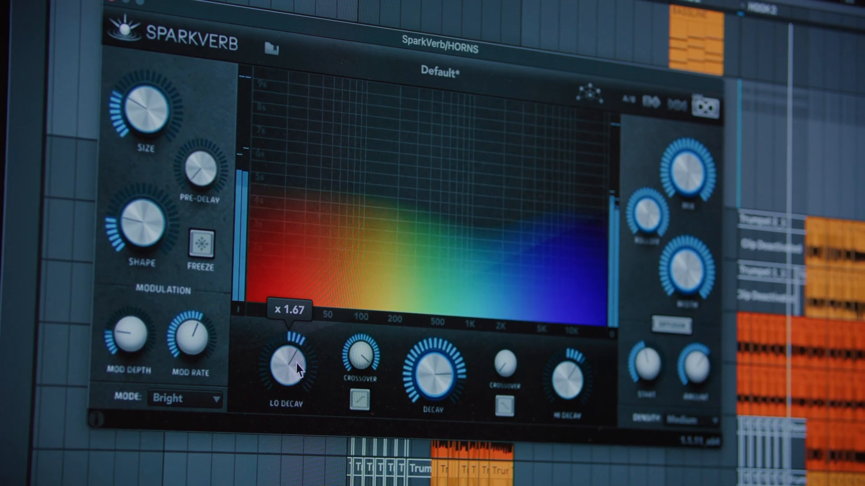
pyautogui.moveTo(296, 364); pyautogui.dragTo(291, 373)
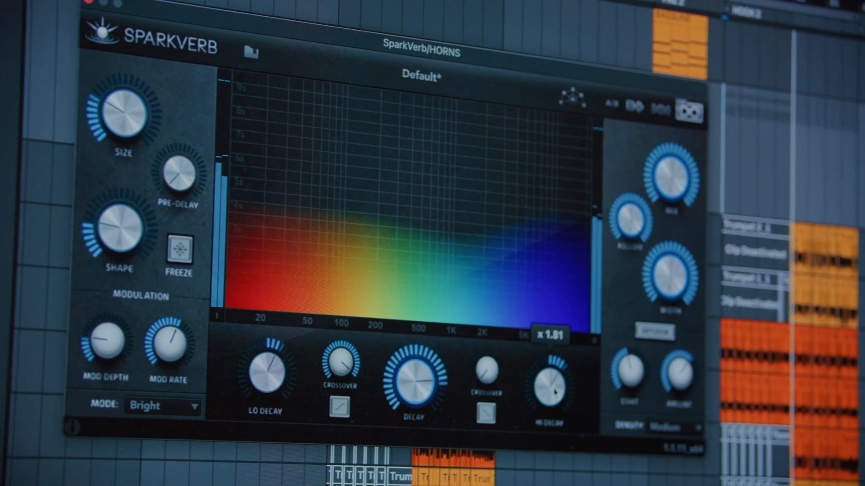
# Fine-tune SparkVerb's high decay and high crossover on the HORNS track
pyautogui.moveTo(569, 382); pyautogui.dragTo(559, 402)
pyautogui.moveTo(501, 402); pyautogui.dragTo(502, 396)
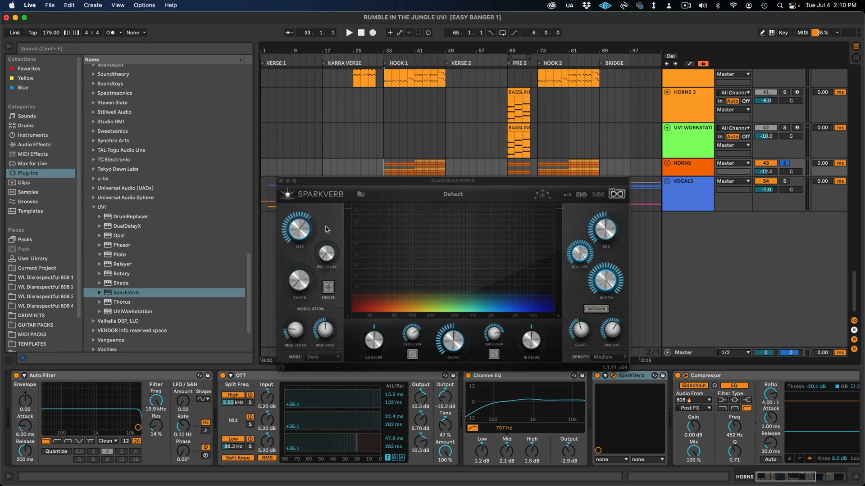
# Group SparkVerb on HORNS into an Audio Effect Rack and add a parallel chain named DRY
pyautogui.click(388, 168)
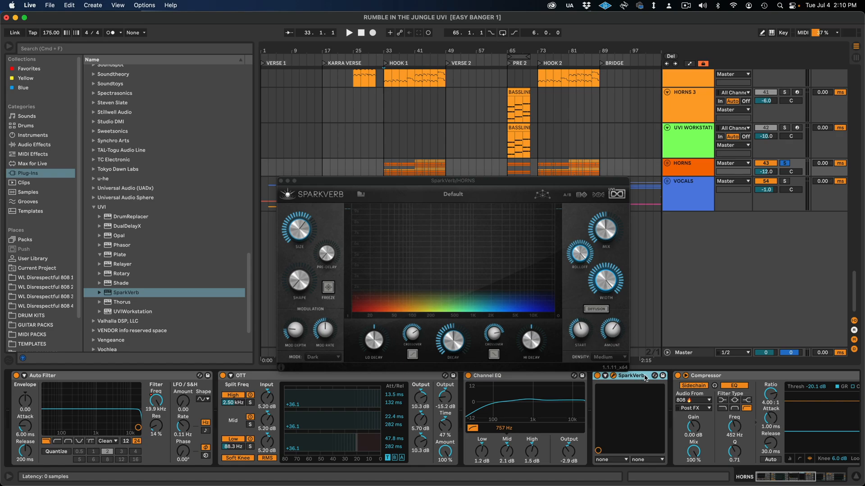
pyautogui.press('super+g')
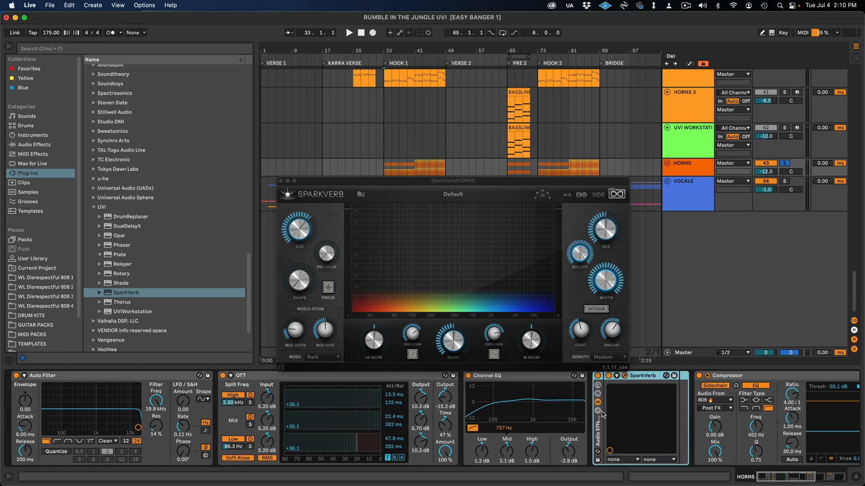
pyautogui.click(601, 411)
pyautogui.rightClick(667, 429)
pyautogui.press('Return')
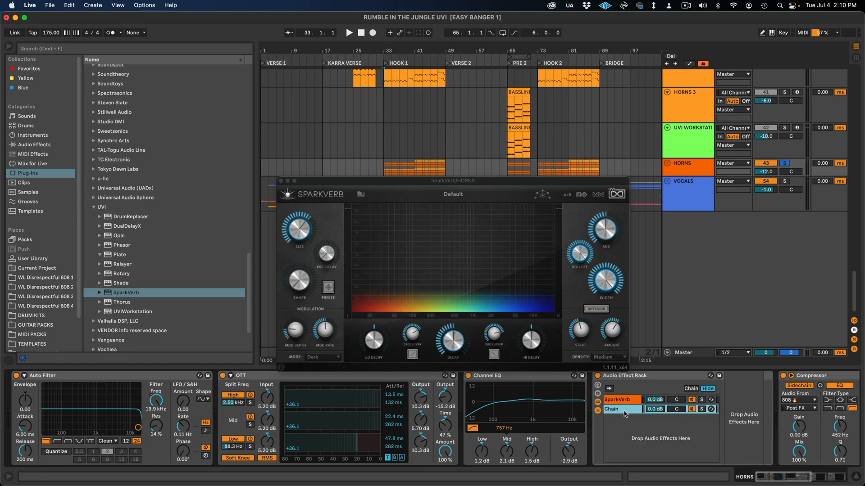
pyautogui.write('DRY')
pyautogui.press('Return')
# Play HORNS from Hook 1 to compare the rack's DRY and SparkVerb chains, leaving both chains active
pyautogui.press('space')
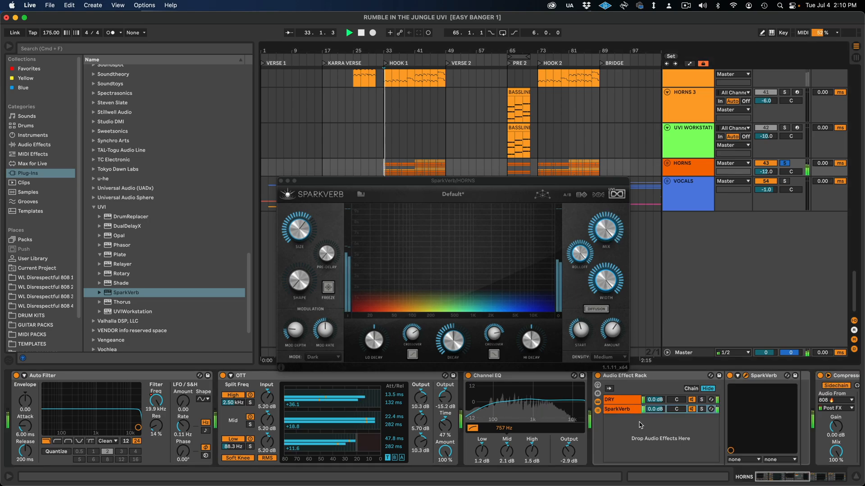
pyautogui.click(656, 400)
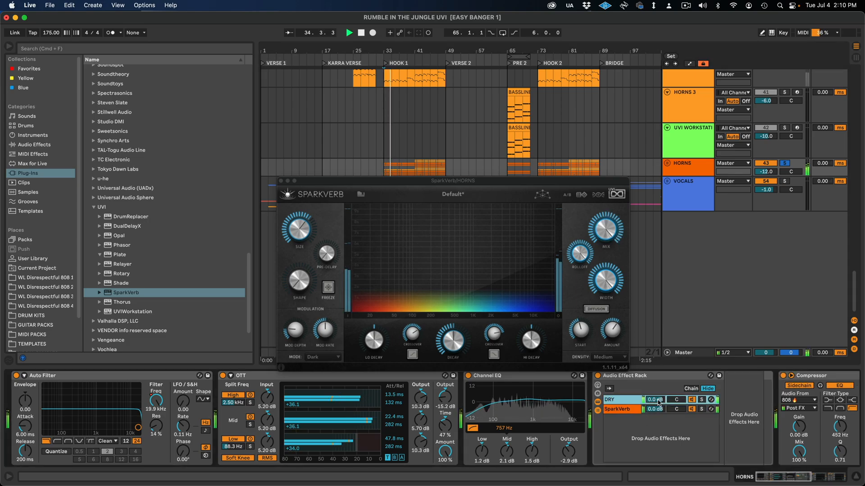
pyautogui.click(692, 410)
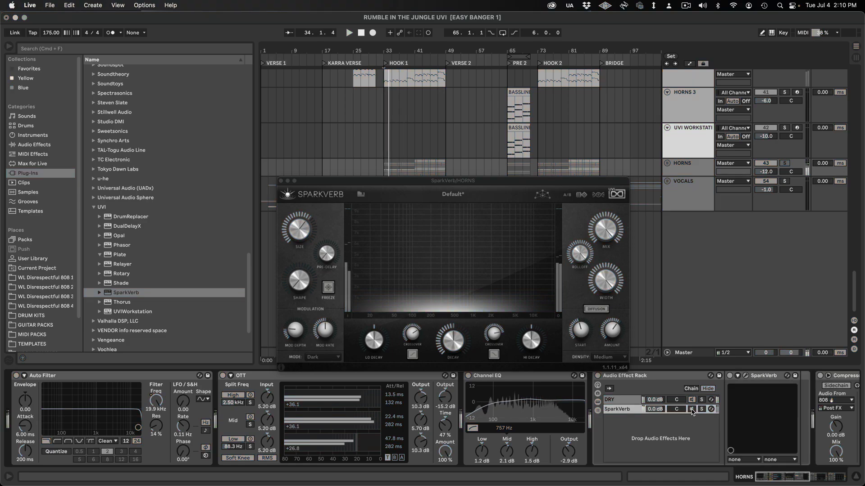
pyautogui.press('space')
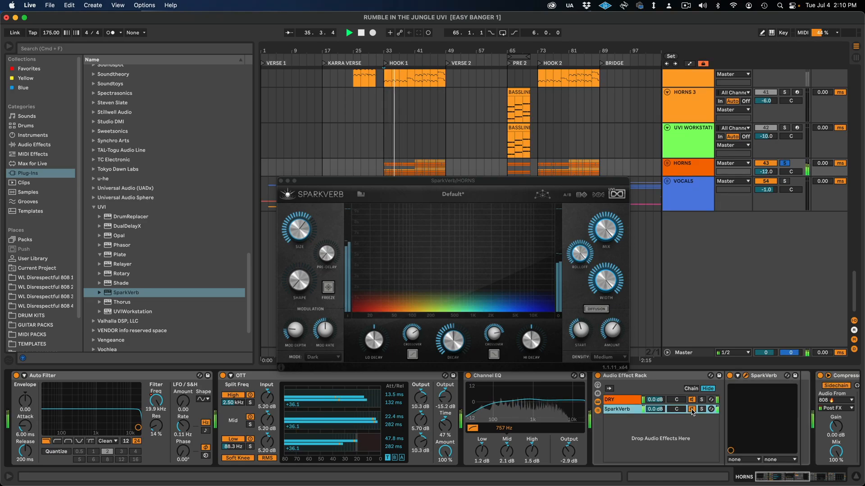
# Shorten SparkVerb's global decay to 0.22 s, nudge the low decay, and set the high decay to x10.00
pyautogui.click(451, 358)
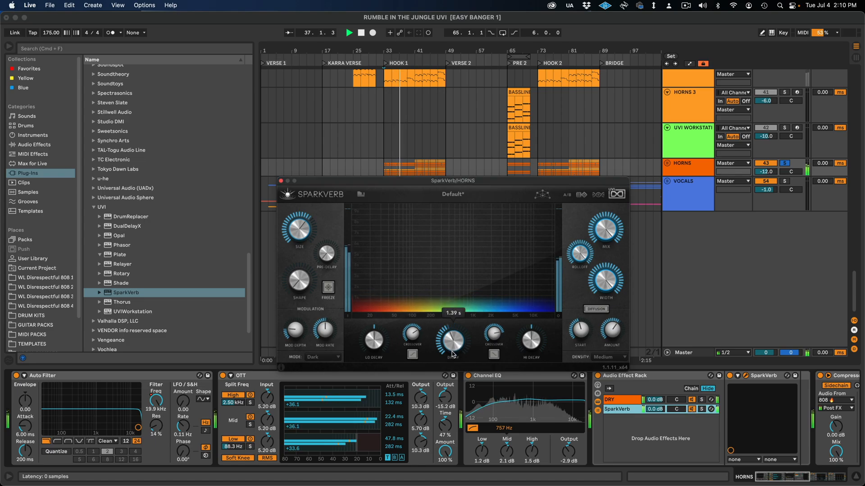
pyautogui.moveTo(451, 359); pyautogui.dragTo(446, 378)
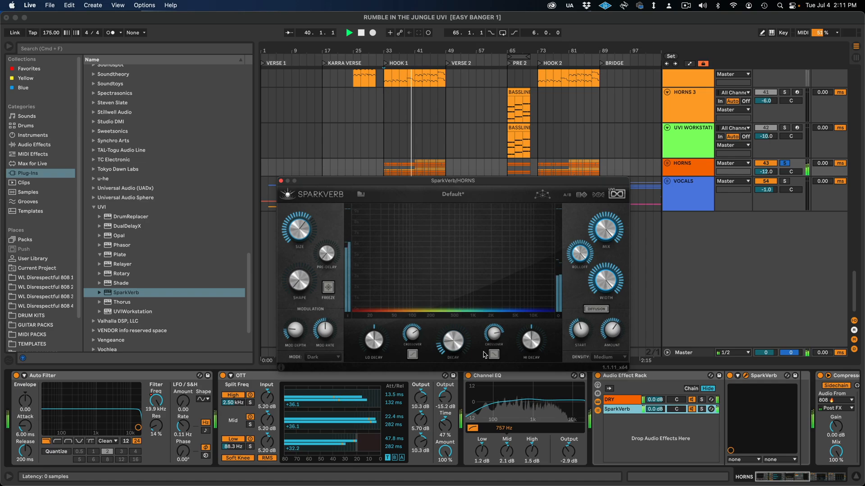
pyautogui.press('space')
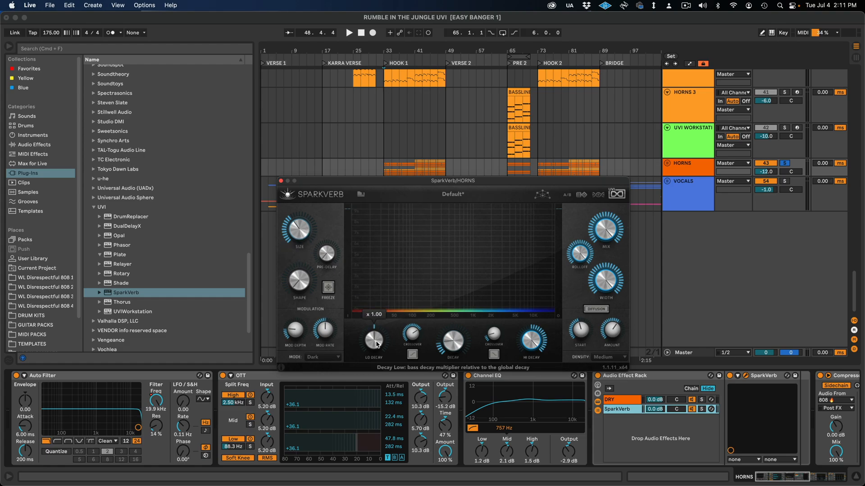
pyautogui.moveTo(378, 344)
pyautogui.mouseDown()
pyautogui.moveTo(376, 325)
pyautogui.moveTo(375, 343)
pyautogui.mouseUp()
pyautogui.moveTo(537, 342); pyautogui.dragTo(538, 339)
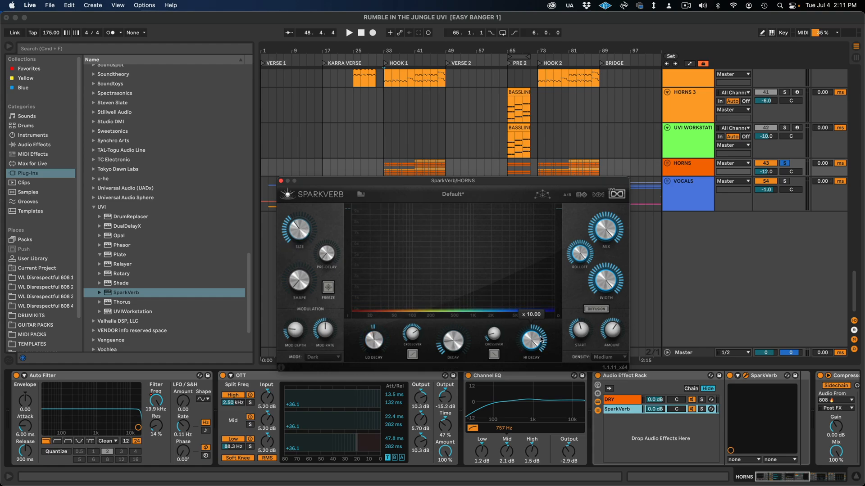
pyautogui.moveTo(496, 339)
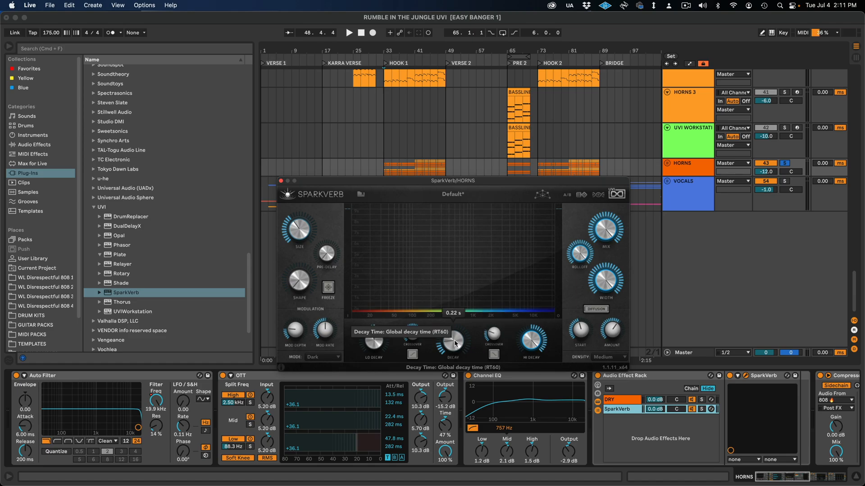
# Replay HORNS from the start of Hook 1 and try a higher diffusion amount in SparkVerb
pyautogui.moveTo(405, 180); pyautogui.dragTo(403, 231)
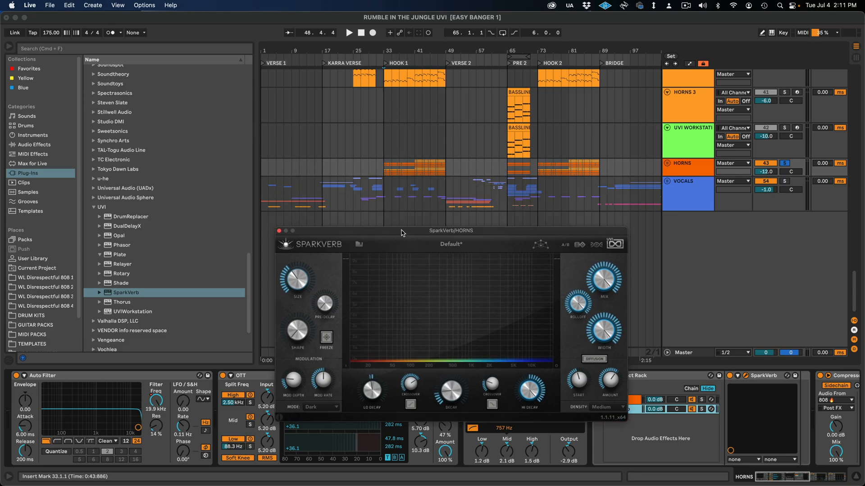
pyautogui.click(383, 172)
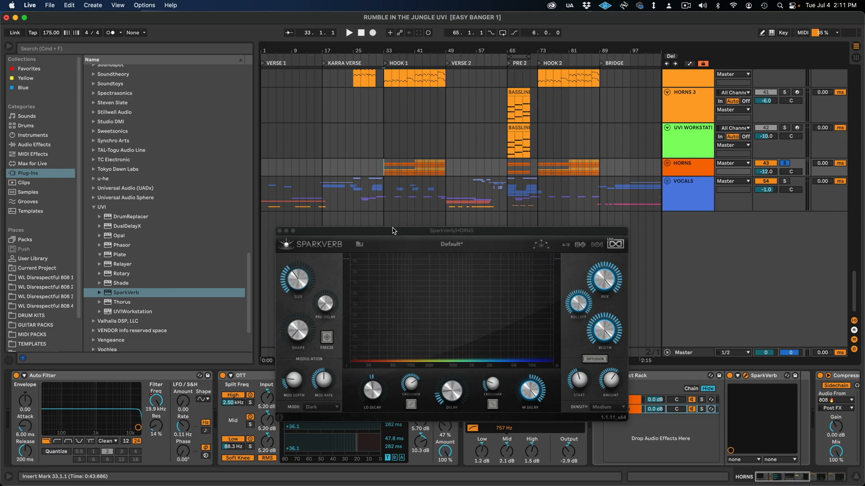
pyautogui.moveTo(393, 231); pyautogui.dragTo(393, 181)
pyautogui.press('space')
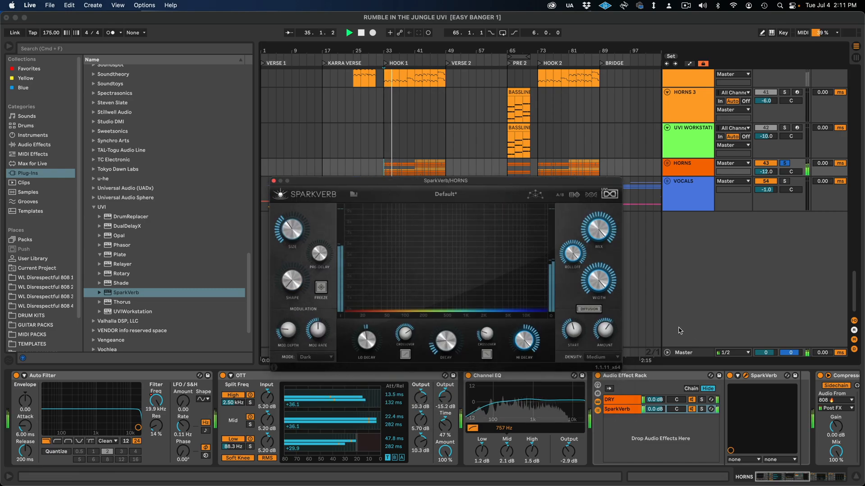
pyautogui.moveTo(602, 339); pyautogui.dragTo(605, 323)
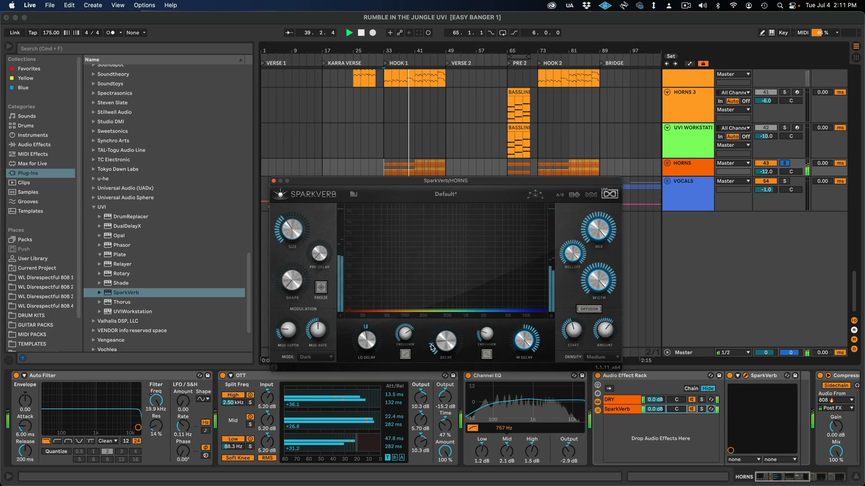
# Raise SparkVerb's low decay past x8.70 and lengthen its global decay while the horns play
pyautogui.moveTo(371, 346); pyautogui.dragTo(394, 289)
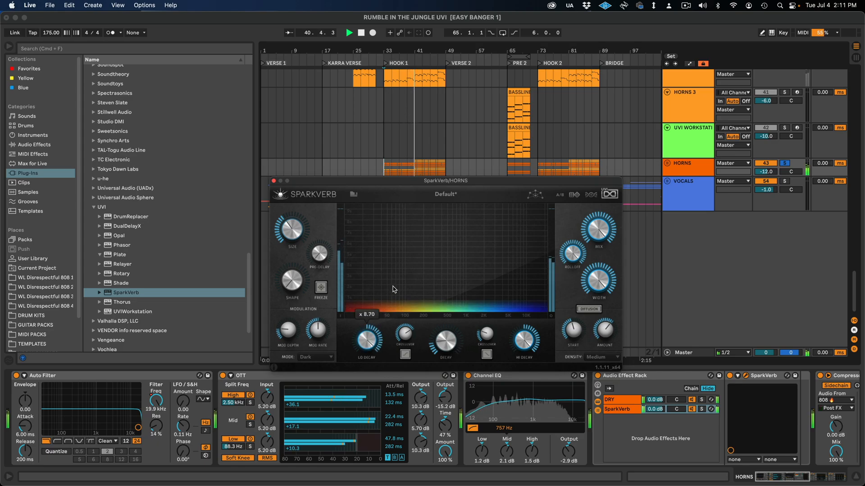
pyautogui.moveTo(445, 341); pyautogui.dragTo(453, 306)
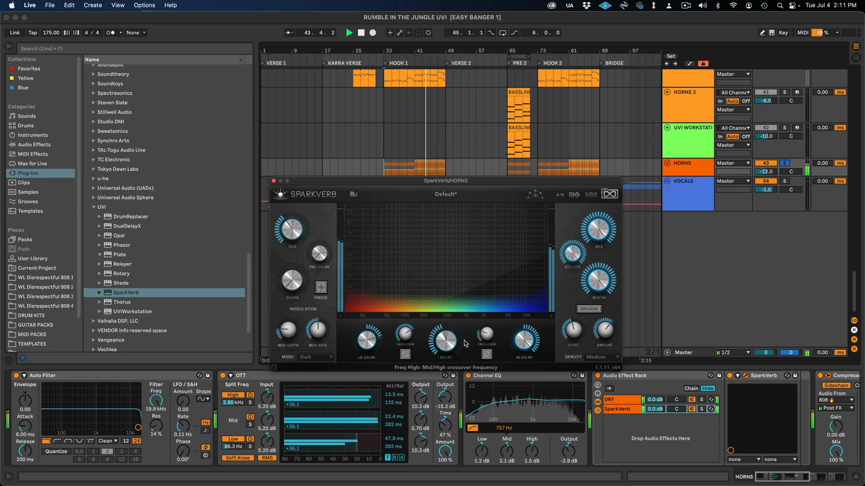
pyautogui.moveTo(369, 345); pyautogui.dragTo(381, 303)
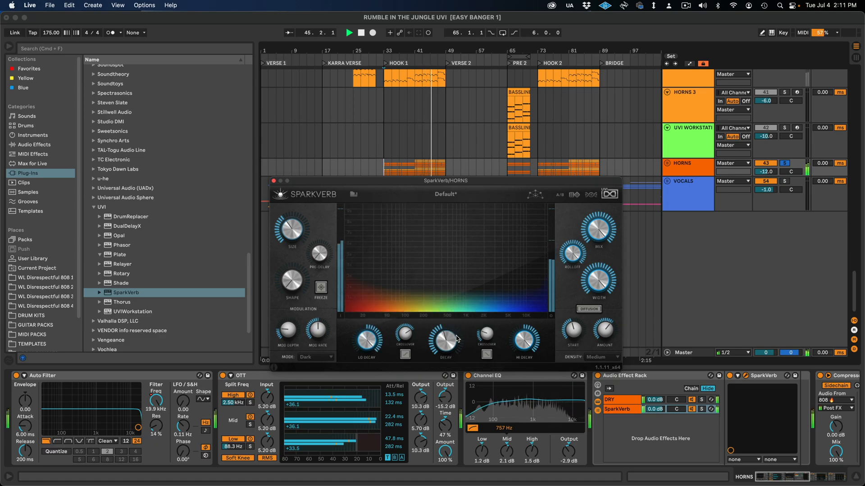
# Try the high decay at x0.89 and raise it again, then readjust the low decay and shorten the global decay
pyautogui.moveTo(523, 345); pyautogui.dragTo(503, 399)
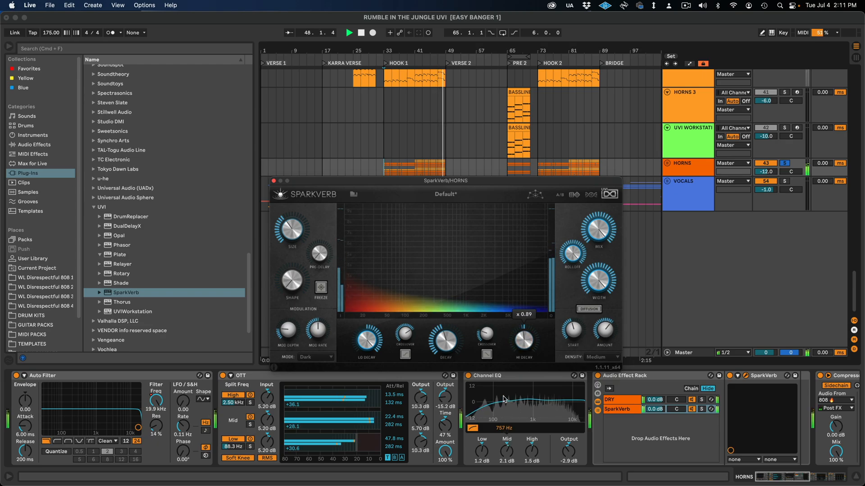
pyautogui.moveTo(525, 341); pyautogui.dragTo(534, 297)
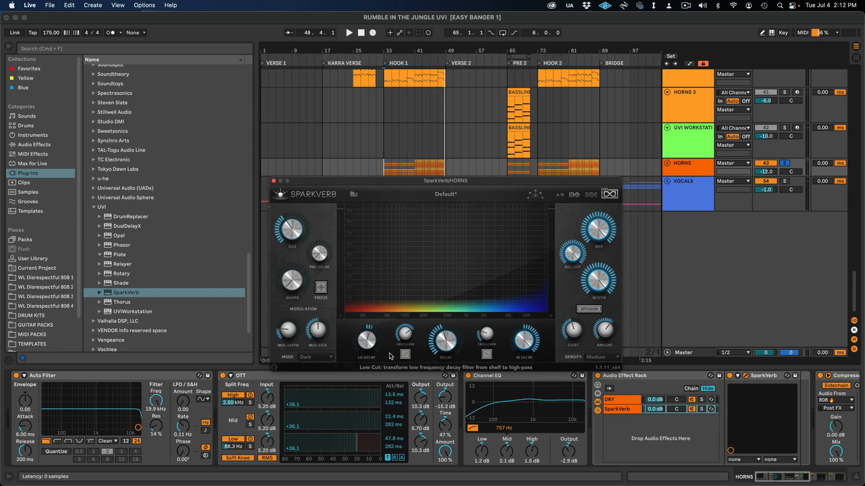
pyautogui.moveTo(367, 344); pyautogui.dragTo(373, 328)
pyautogui.press('space')
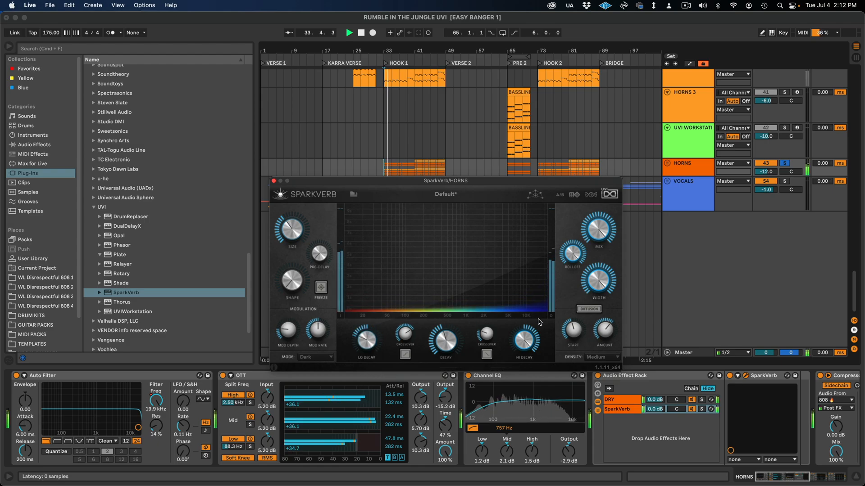
pyautogui.moveTo(445, 348)
pyautogui.moveTo(445, 348); pyautogui.dragTo(443, 365)
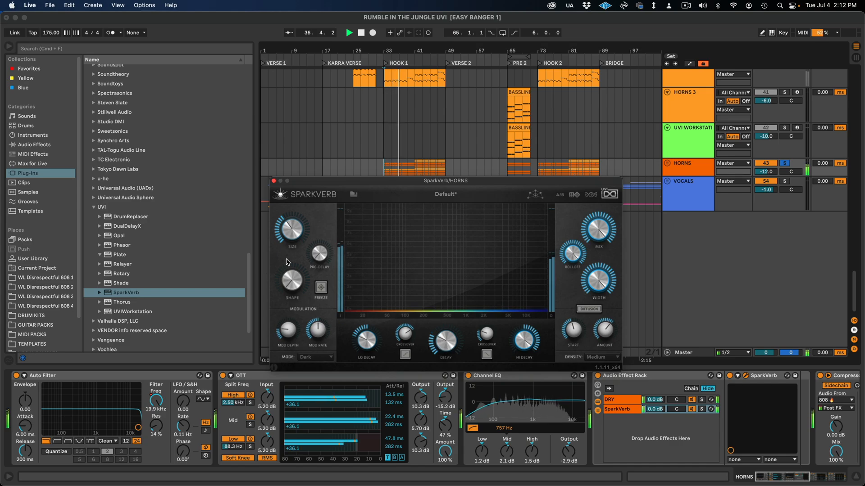
# Compare SparkVerb's Bright and Lo-Fi room simulation modes during playback and leave the mode on Bright
pyautogui.moveTo(291, 234)
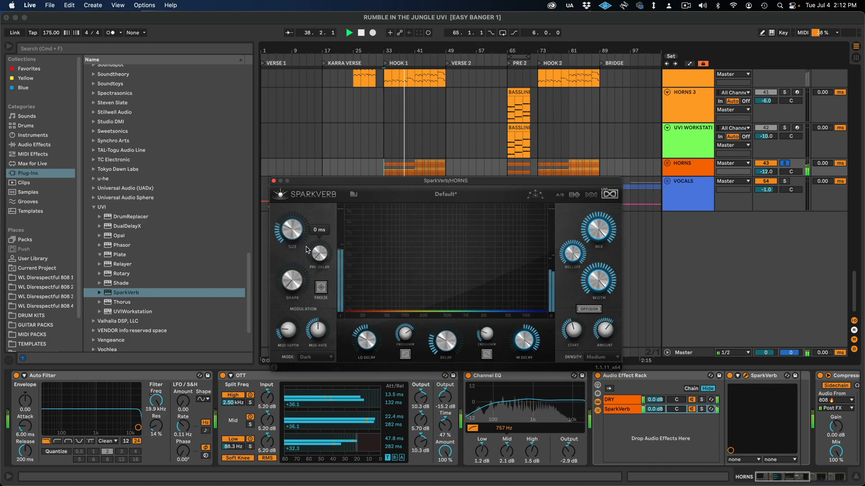
pyautogui.moveTo(329, 333)
pyautogui.click(320, 357)
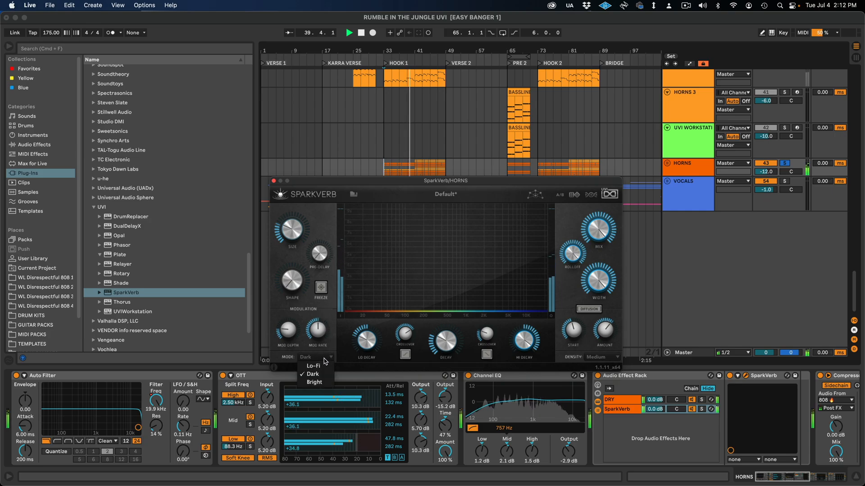
pyautogui.click(327, 383)
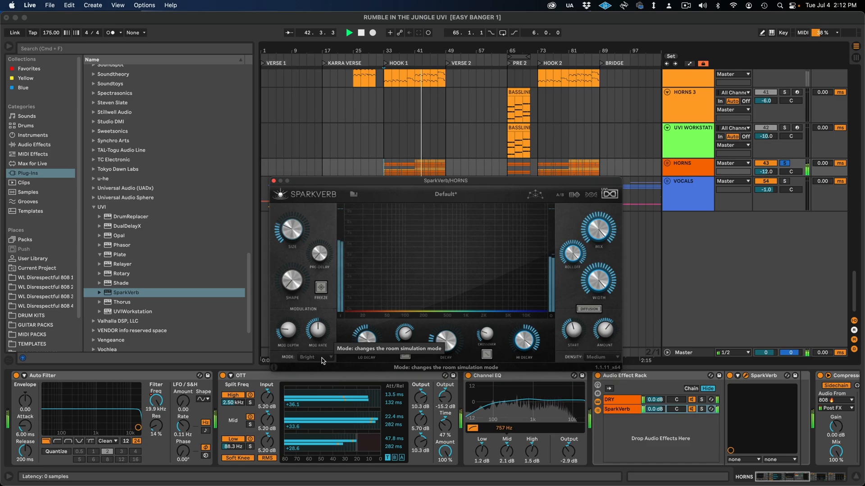
pyautogui.click(323, 358)
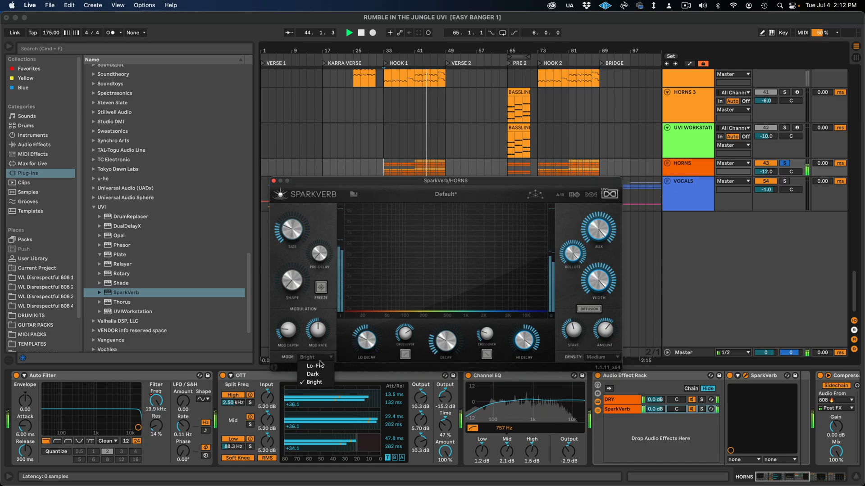
pyautogui.click(315, 366)
pyautogui.click(310, 358)
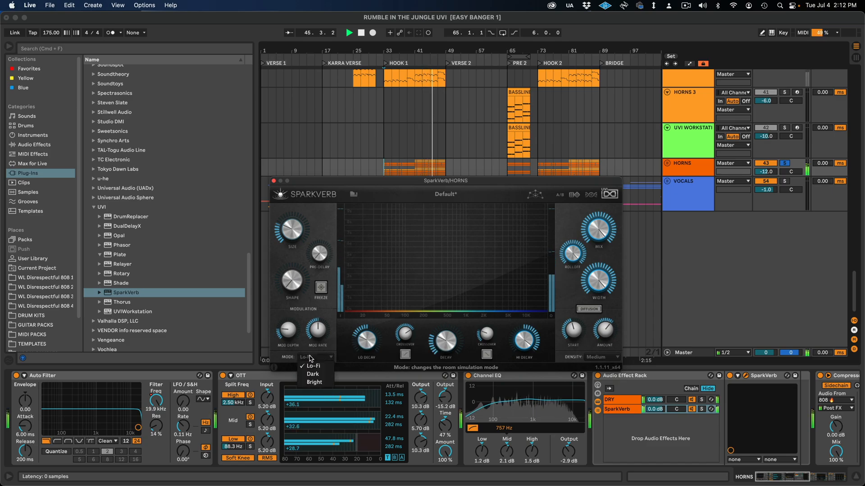
pyautogui.click(315, 382)
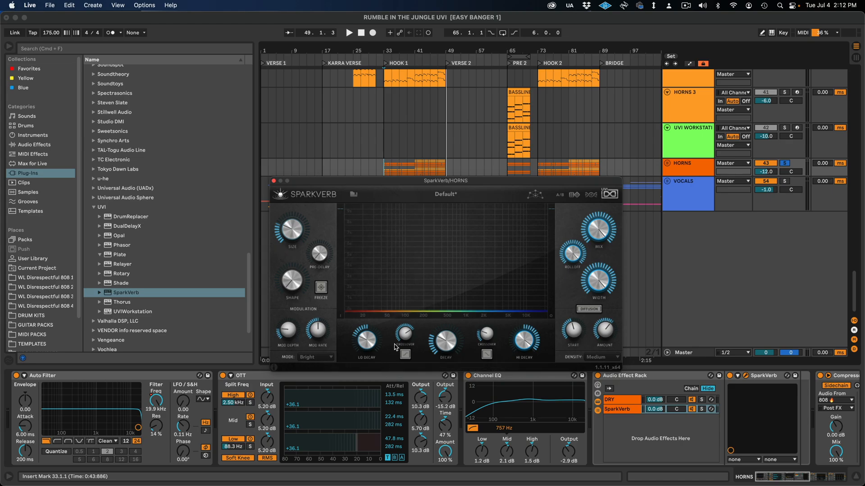
# Audition the Bright reverb from the start of Hook 1 and show the arrangement's automation lanes
pyautogui.click(383, 168)
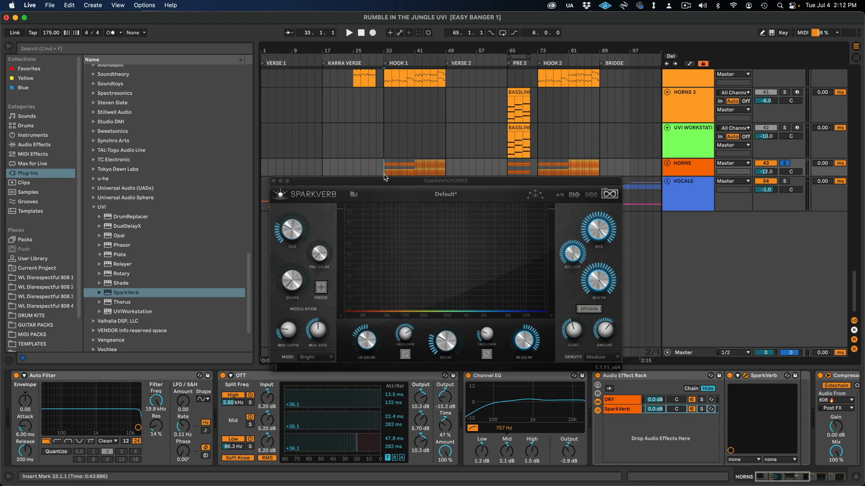
pyautogui.press('space')
pyautogui.moveTo(411, 181); pyautogui.dragTo(407, 216)
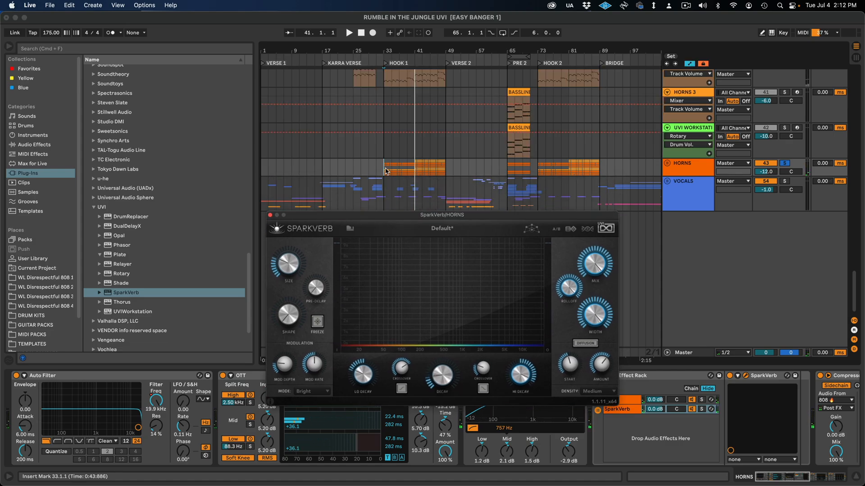
pyautogui.press('space')
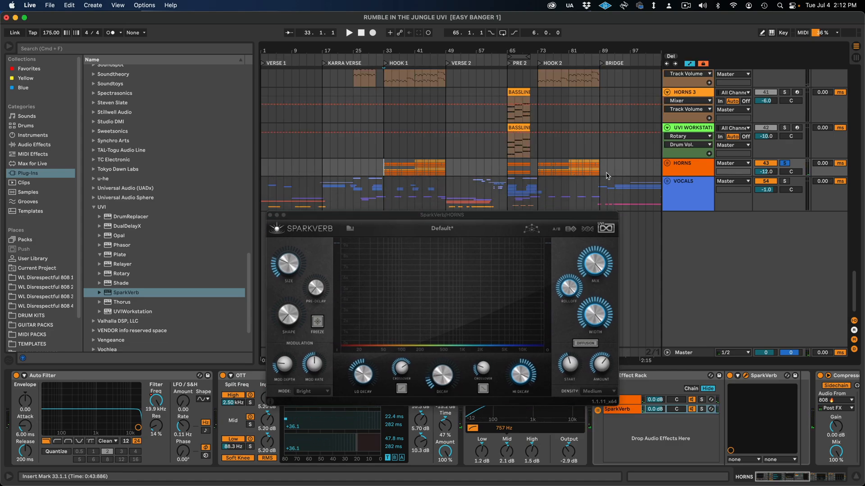
# Reveal the SparkVerb Decay Time automation on the HORNS group and raise it to 1.02 s from bar 33 to bar 35
pyautogui.click(667, 165)
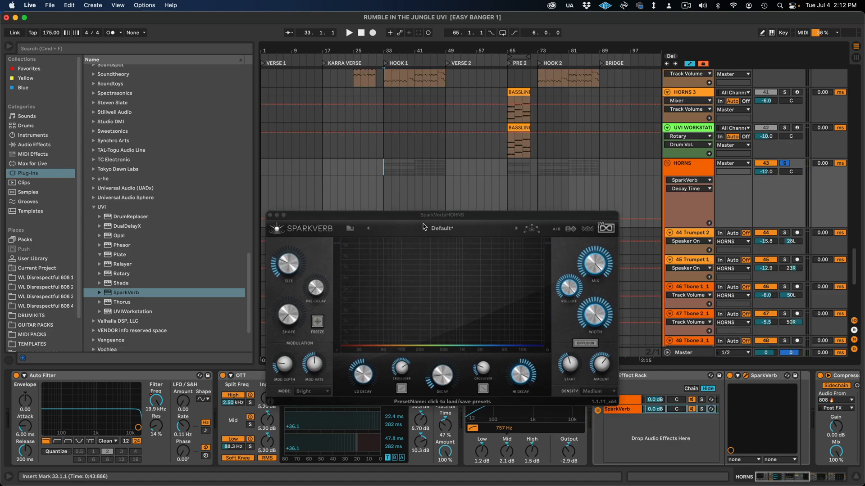
pyautogui.moveTo(421, 215); pyautogui.dragTo(422, 282)
pyautogui.moveTo(395, 47); pyautogui.dragTo(327, 209)
pyautogui.press('space')
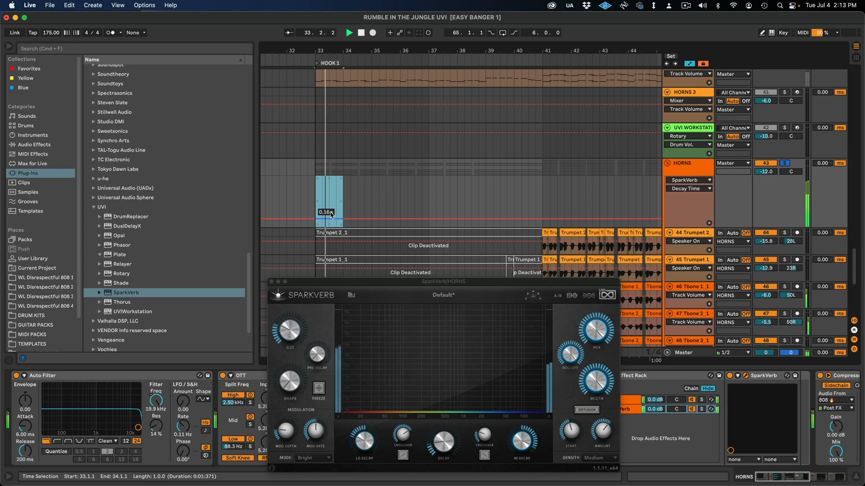
pyautogui.keyDown('shift'); pyautogui.click(368, 208); pyautogui.keyUp('shift')
pyautogui.moveTo(372, 205); pyautogui.dragTo(346, 213)
pyautogui.press('space')
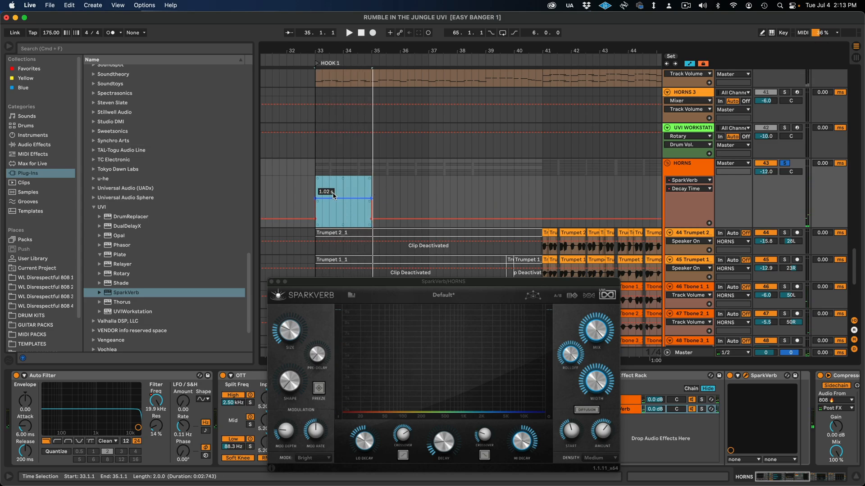
# Reshape the Decay Time block into a curved ramp rising to 1.02 s and duplicate the two-bar ramp three times up to bar 41
pyautogui.click(314, 200)
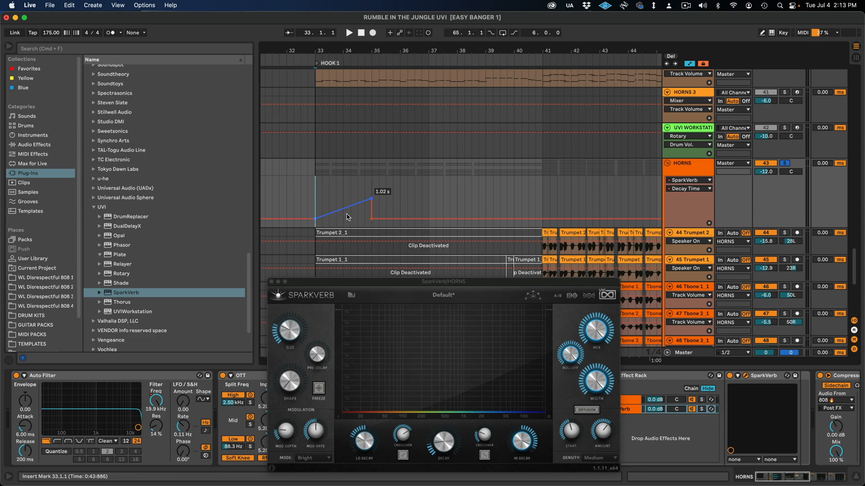
pyautogui.press('super+d')
pyautogui.press('super+d')
pyautogui.press('super+d')
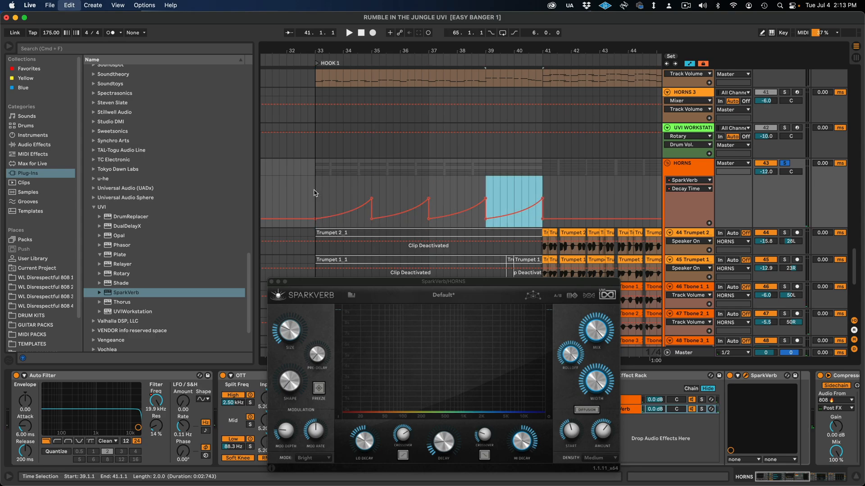
# Audition the decay ramps from bar 33 and duplicate all four across the second half of Hook 1, bars 41 to 49
pyautogui.click(314, 192)
pyautogui.press('space')
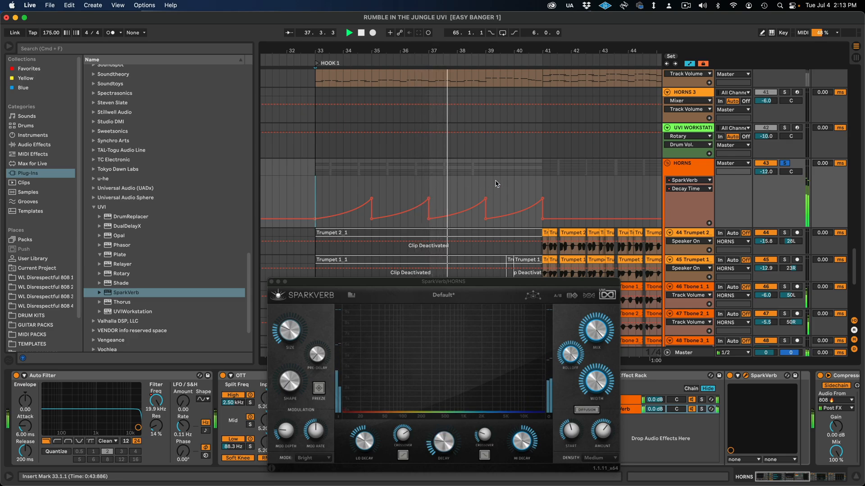
pyautogui.moveTo(526, 51); pyautogui.dragTo(507, 36)
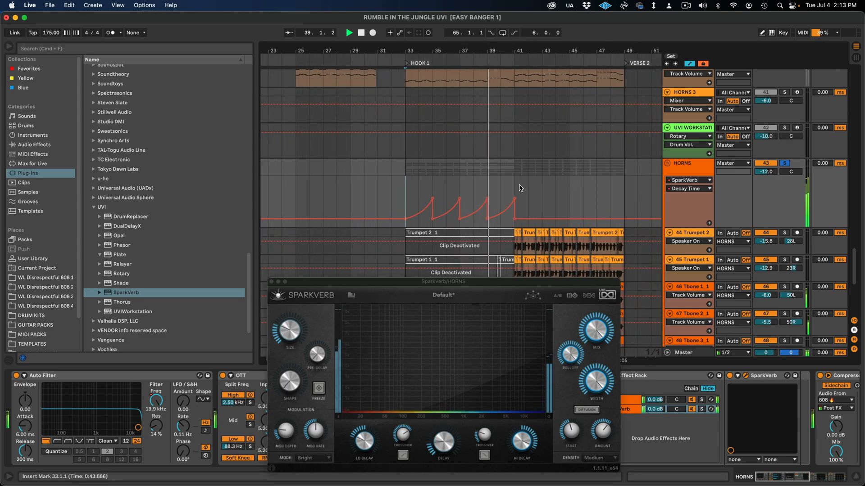
pyautogui.moveTo(514, 198); pyautogui.dragTo(407, 196)
pyautogui.press('super+d')
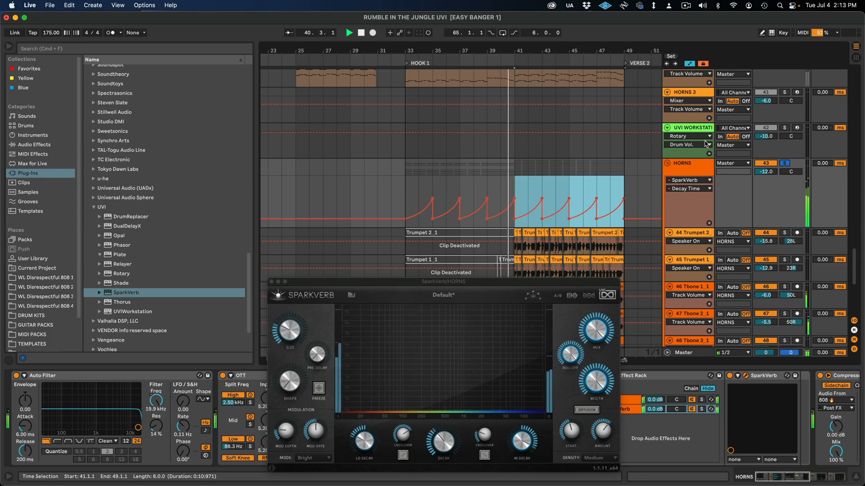
# Unsolo HORNS, hide the automation, and compare the full mix with the Audio Effect Rack off and on
pyautogui.click(784, 164)
pyautogui.press('a')
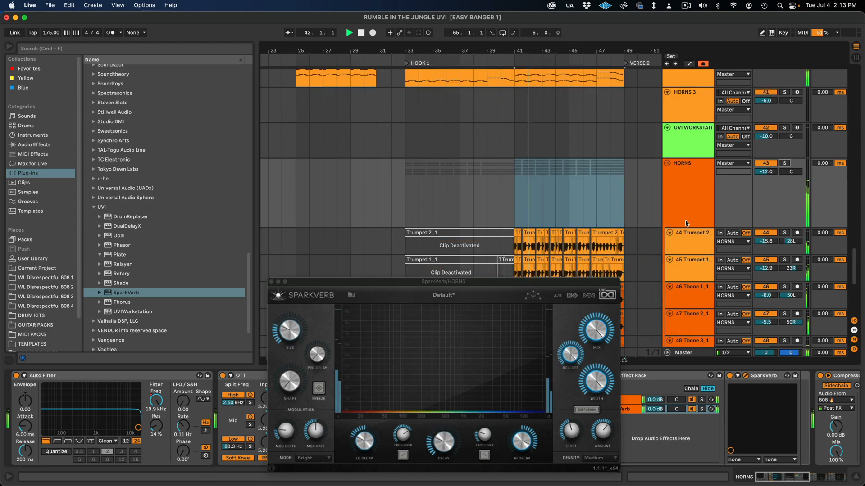
pyautogui.click(271, 282)
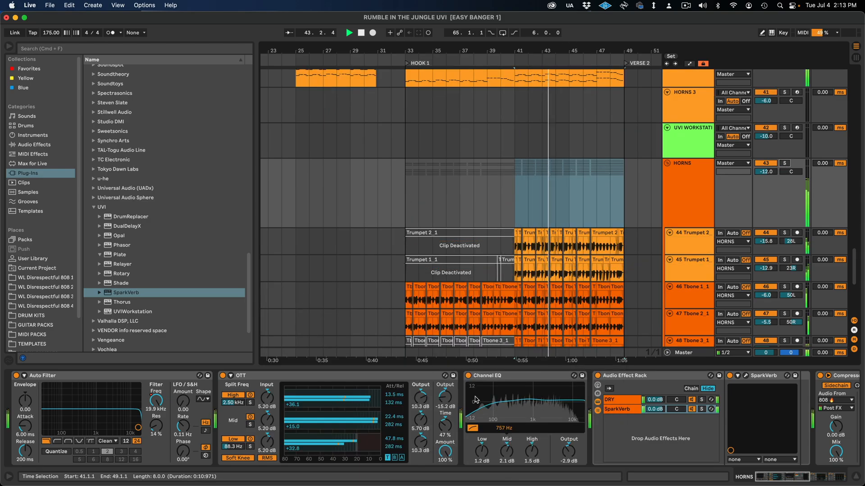
pyautogui.click(597, 376)
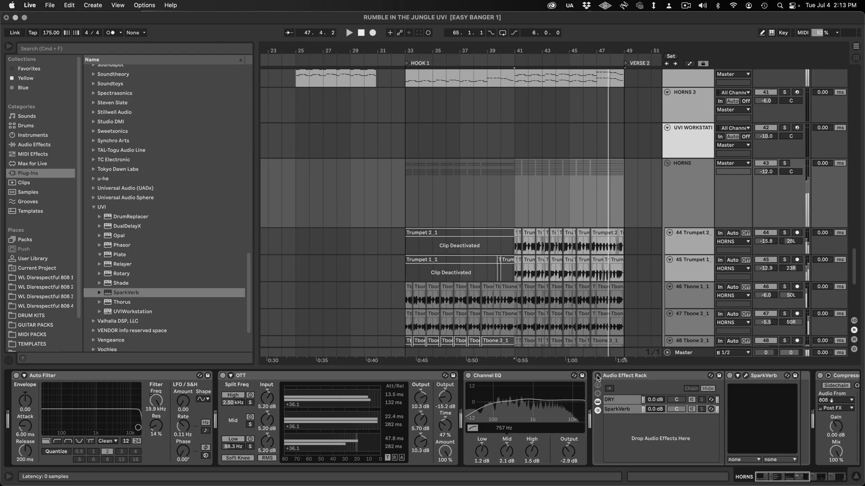
pyautogui.click(597, 376)
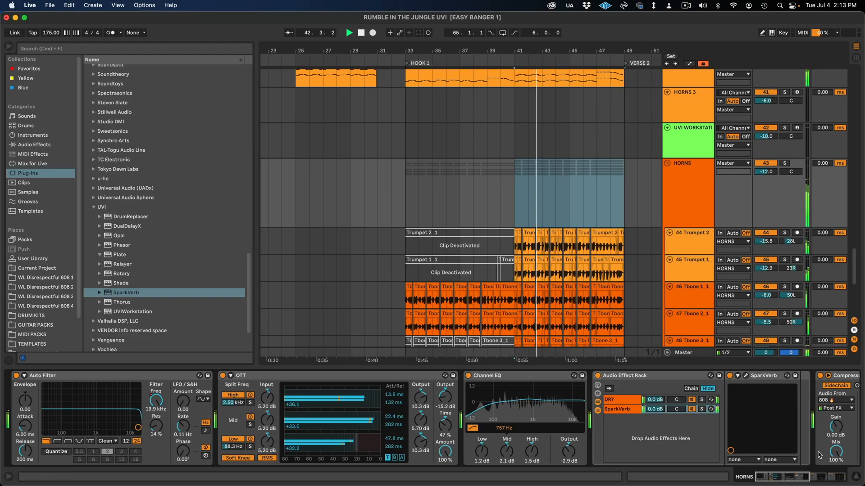
# Raise the HORNS group volume to -11.0 dB, stop playback, and place the insert mark at bar 41
pyautogui.click(856, 477)
pyautogui.moveTo(766, 171); pyautogui.dragTo(766, 167)
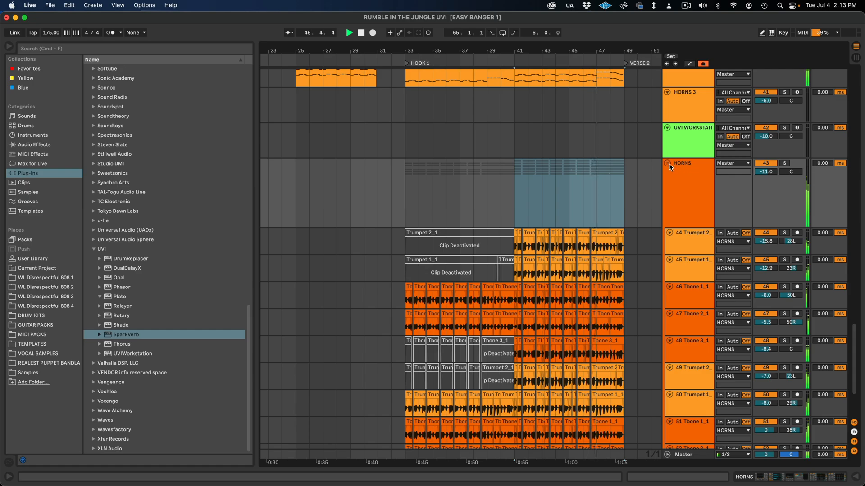
pyautogui.moveTo(602, 49); pyautogui.dragTo(548, 44)
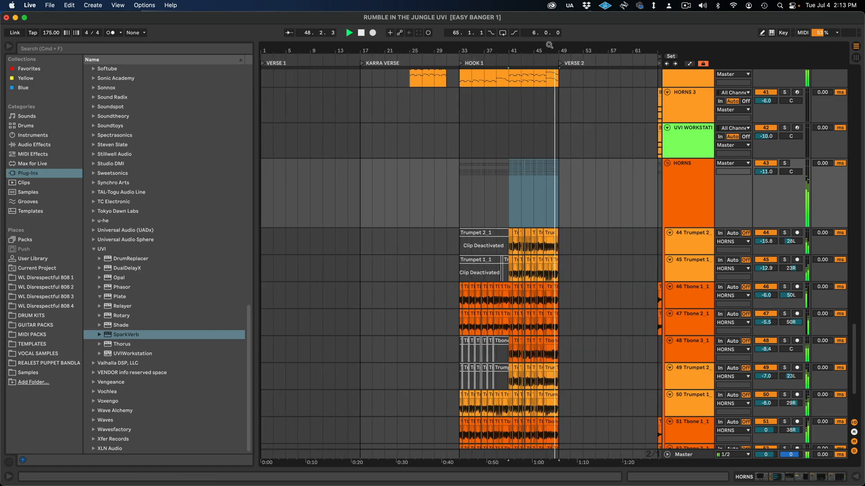
pyautogui.press('space')
pyautogui.hotkey('shift', 'Tab')
pyautogui.click(512, 209)
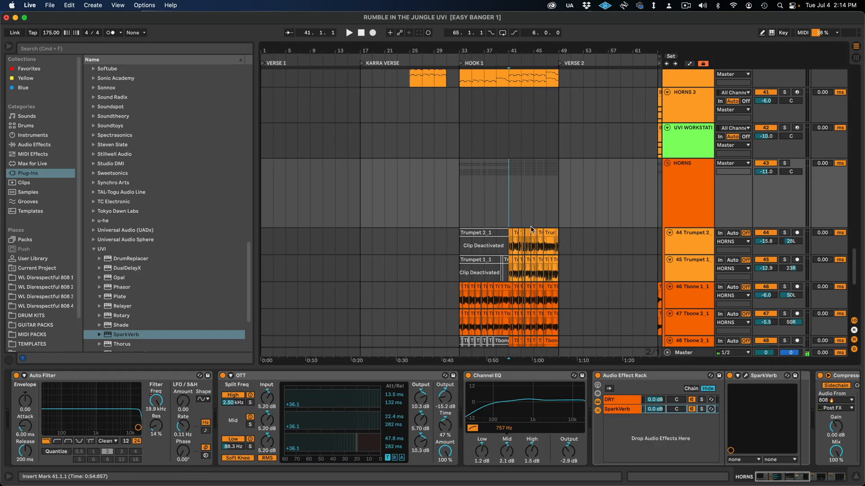
# Open SparkVerb from its rack chain and browse its factory preset categories
pyautogui.click(631, 411)
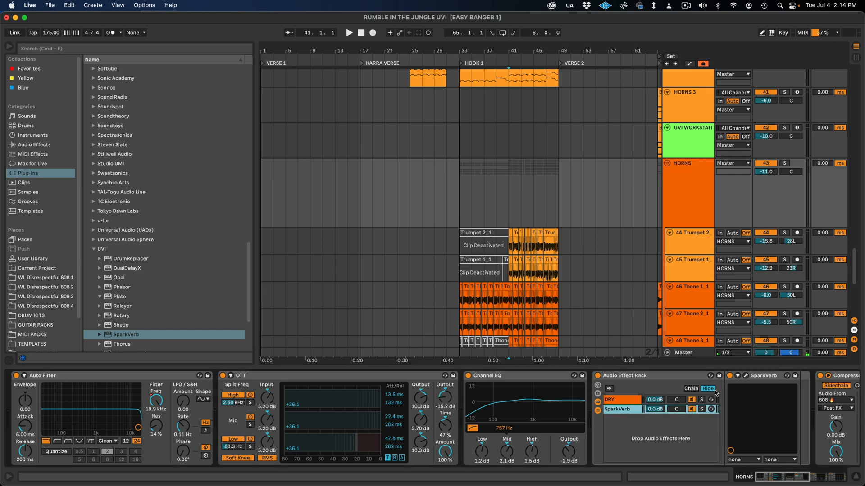
pyautogui.click(746, 377)
pyautogui.moveTo(333, 287); pyautogui.dragTo(215, 93)
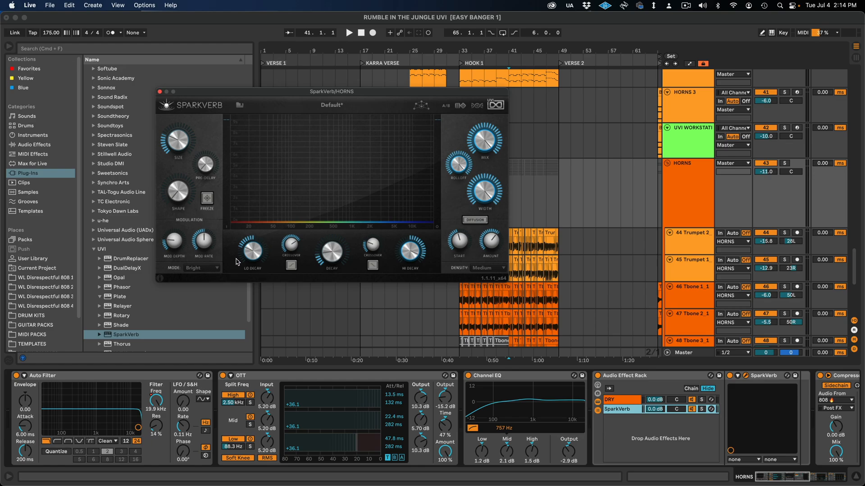
pyautogui.click(326, 108)
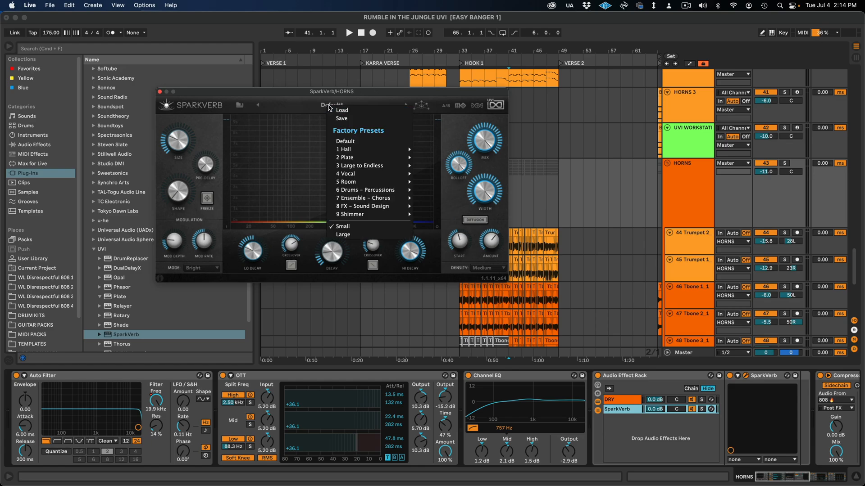
pyautogui.moveTo(410, 177)
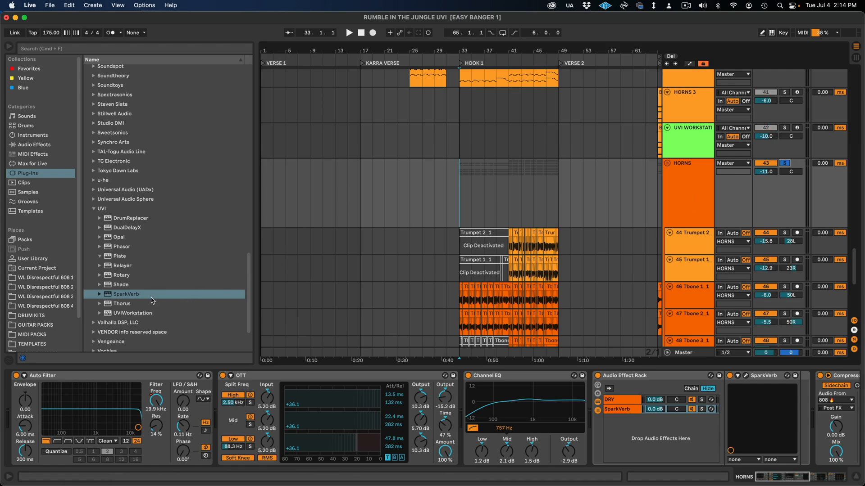
# Add UVI Thorus as a third parallel chain in the HORNS Audio Effect Rack and open its interface
pyautogui.click(125, 304)
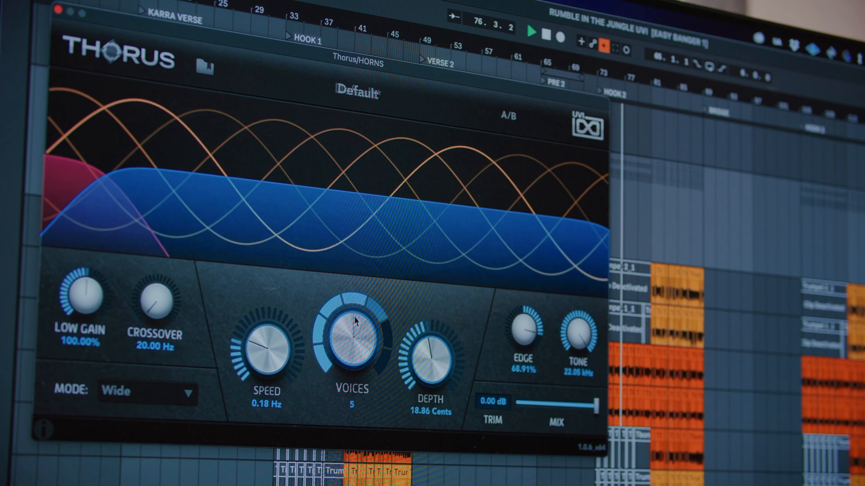
pyautogui.moveTo(384, 309)
pyautogui.mouseDown()
pyautogui.moveTo(370, 294)
pyautogui.moveTo(371, 272)
pyautogui.moveTo(375, 313)
pyautogui.mouseUp()
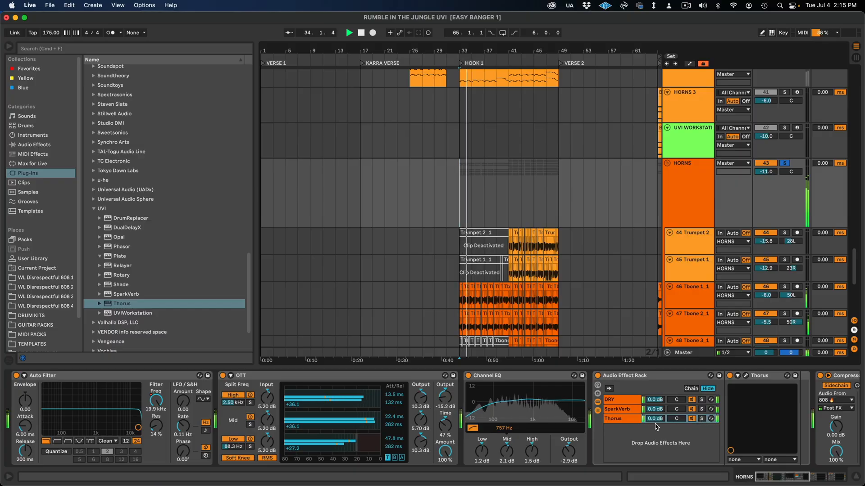
pyautogui.click(746, 375)
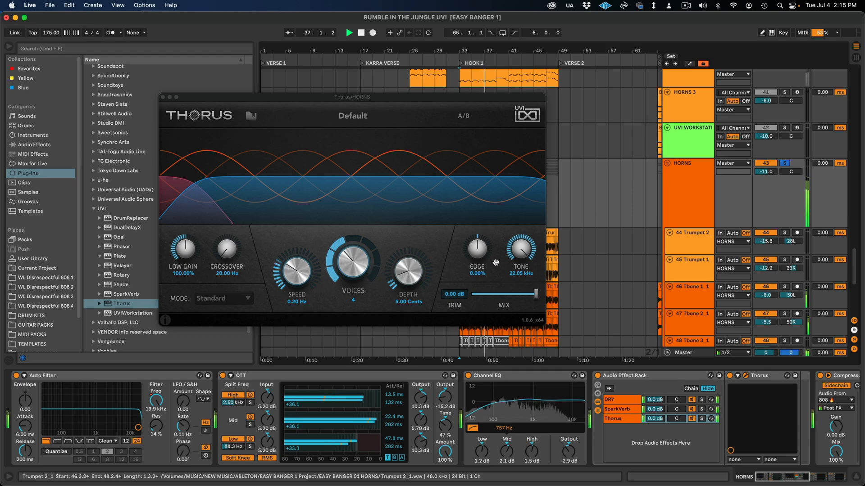
# Try Thorus with 8 voices and a depth of 22.50 cents during playback
pyautogui.click(359, 263)
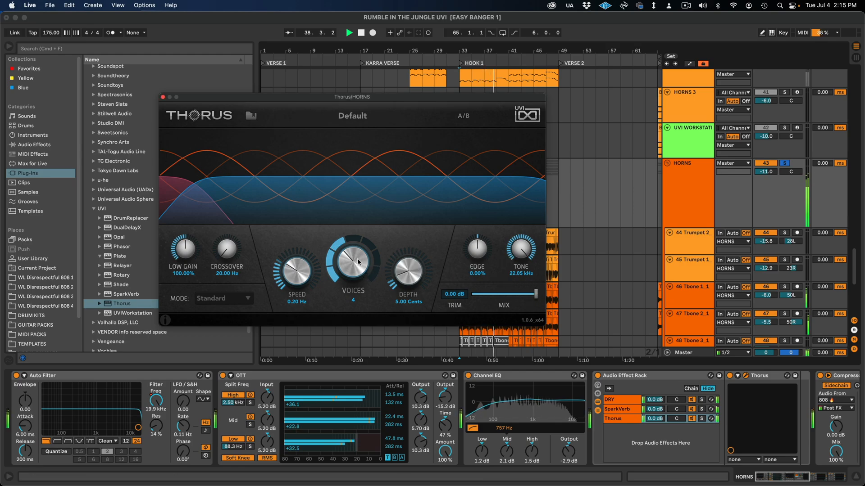
pyautogui.moveTo(358, 262); pyautogui.dragTo(359, 248)
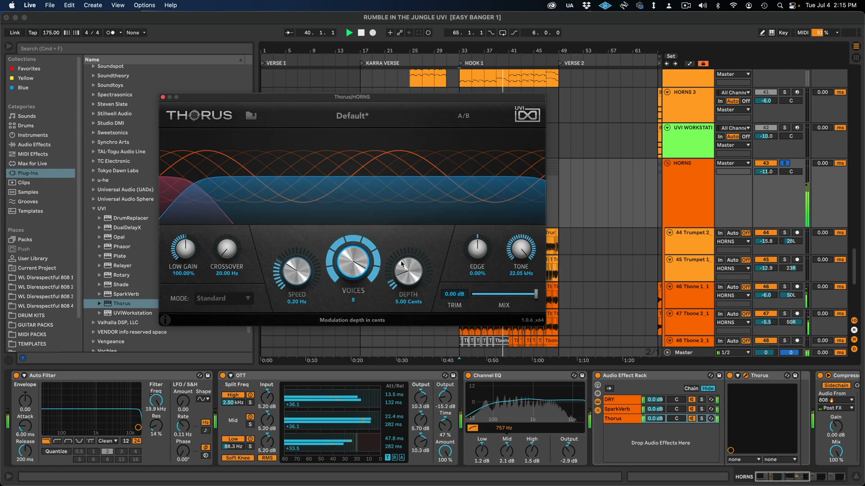
pyautogui.moveTo(403, 265); pyautogui.dragTo(409, 214)
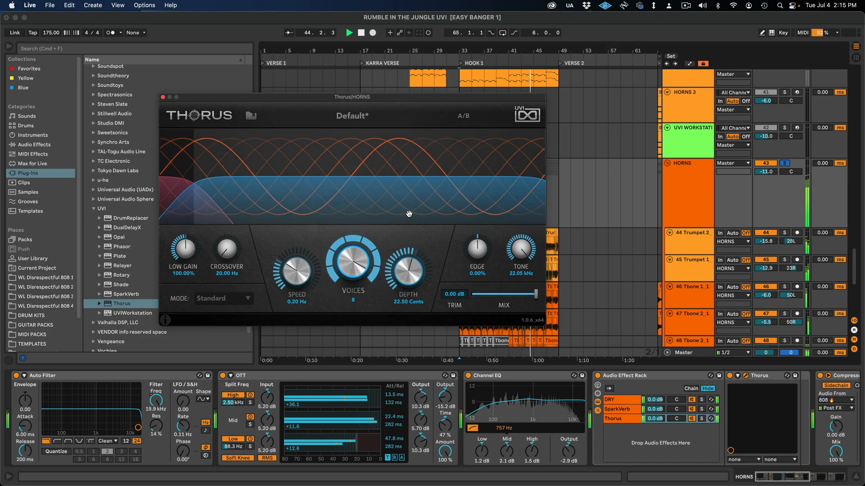
# Switch Thorus to Wide mode and raise its speed to 0.31 Hz
pyautogui.click(223, 298)
pyautogui.click(231, 331)
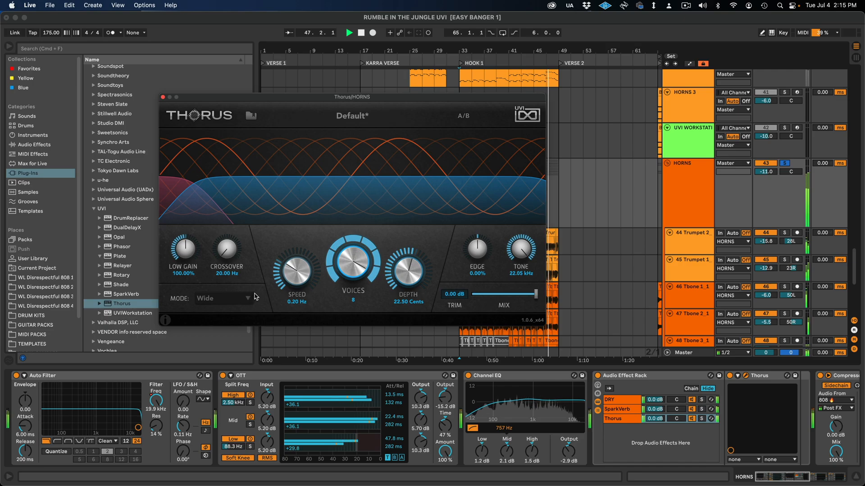
pyautogui.moveTo(300, 275); pyautogui.dragTo(304, 261)
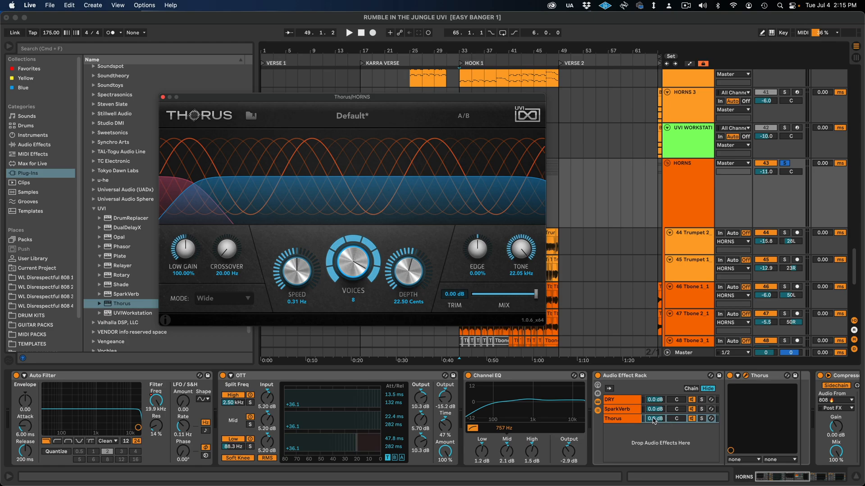
# Try lower levels on the Thorus chain down to -inf dB against the dry horns, and undo the volume changes
pyautogui.moveTo(657, 418); pyautogui.dragTo(656, 422)
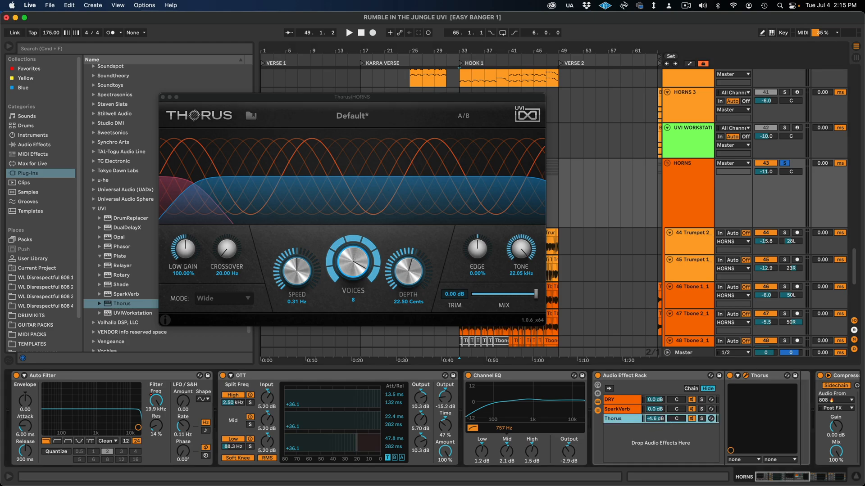
pyautogui.click(630, 401)
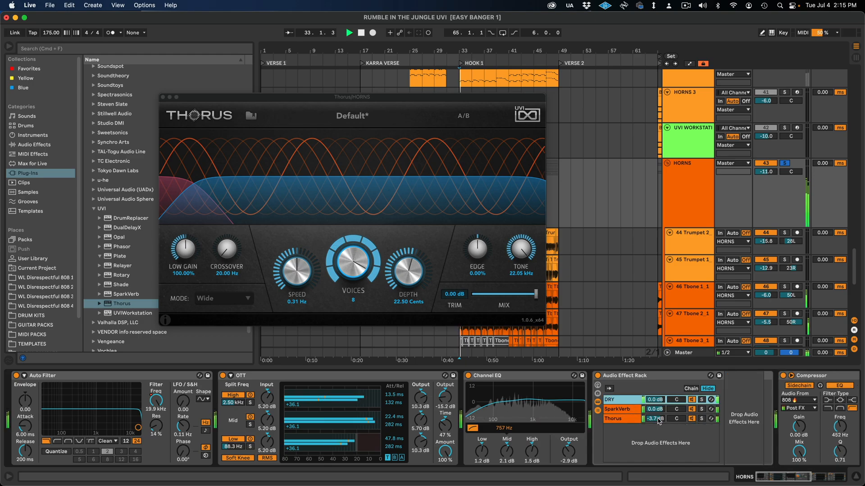
pyautogui.moveTo(658, 421); pyautogui.dragTo(658, 446)
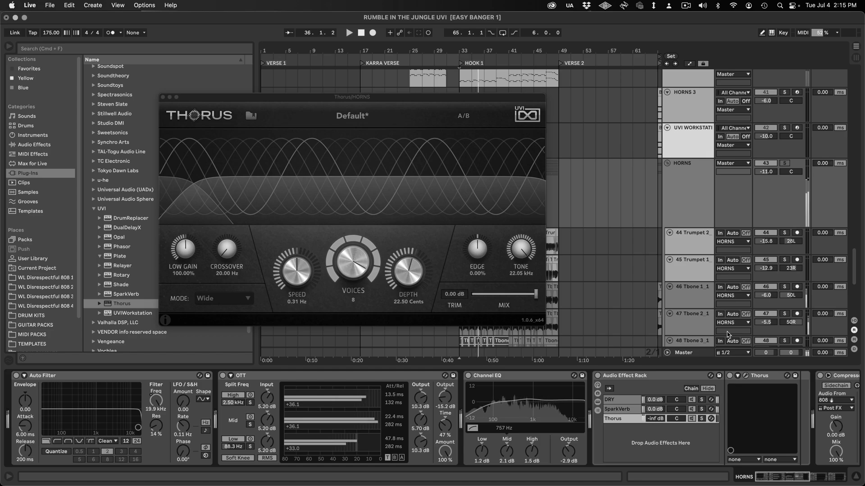
pyautogui.press('super+z')
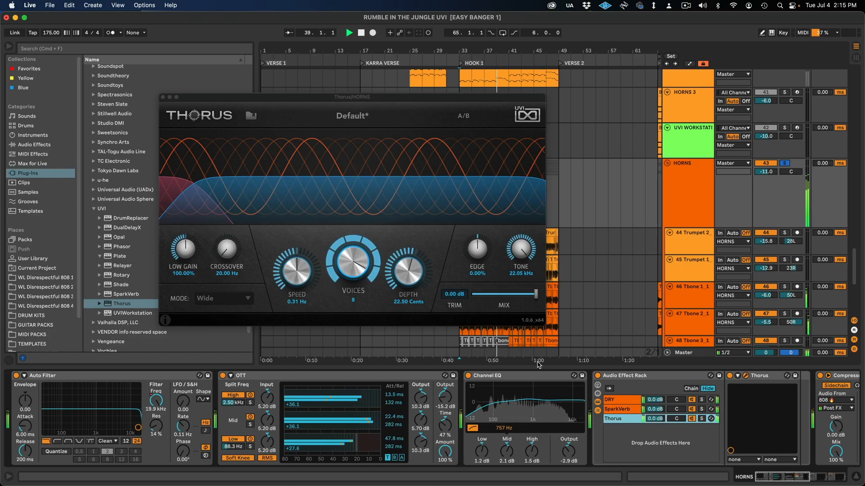
# Set Thorus's depth to 18.61 cents, its edge to 68.91% and its voices to 4 while the horns play
pyautogui.moveTo(408, 274); pyautogui.dragTo(407, 282)
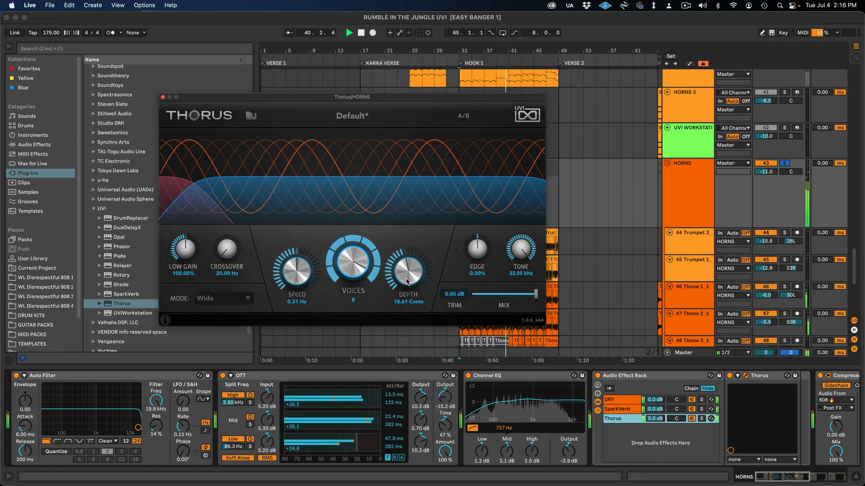
pyautogui.moveTo(478, 248); pyautogui.dragTo(485, 222)
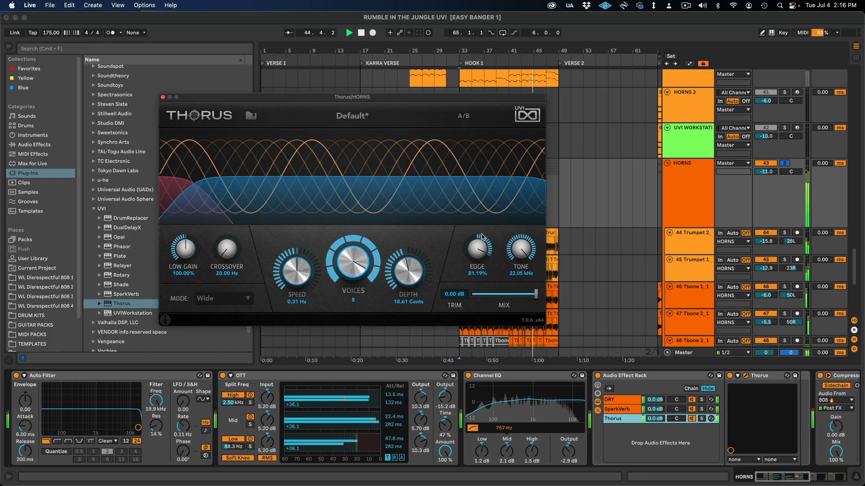
pyautogui.moveTo(480, 242)
pyautogui.mouseDown()
pyautogui.moveTo(475, 335)
pyautogui.moveTo(487, 243)
pyautogui.mouseUp()
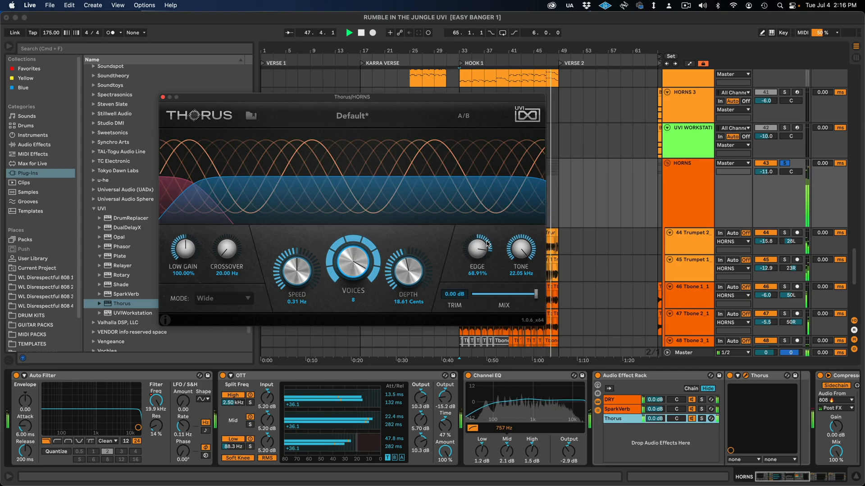
pyautogui.moveTo(359, 270); pyautogui.dragTo(358, 334)
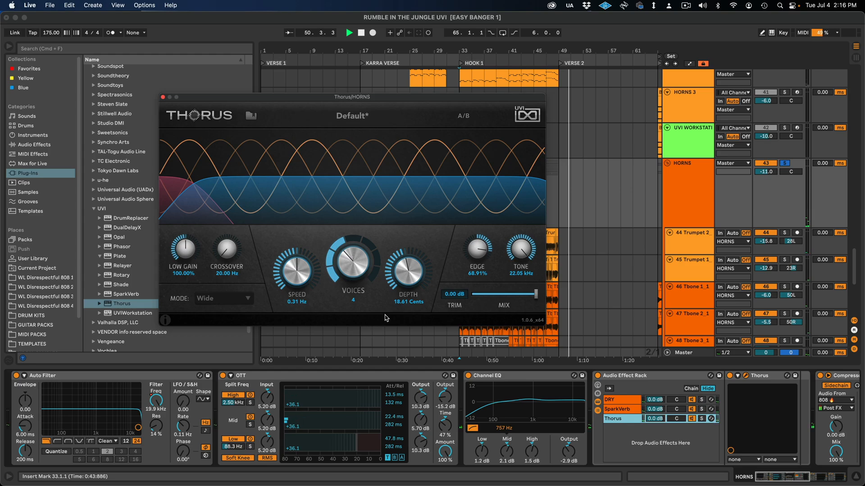
# Restart playback from HOOK 1 and lower the Thorus chain in the HORNS rack to -8.7 dB
pyautogui.press('space')
pyautogui.press('space')
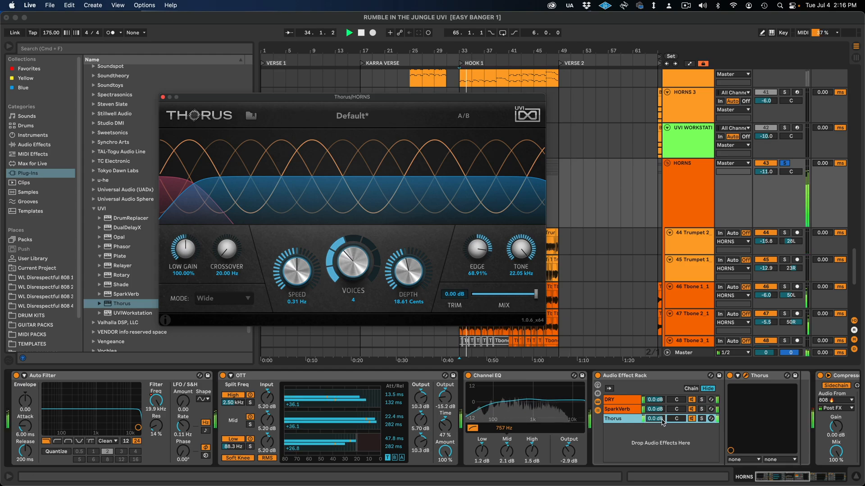
pyautogui.moveTo(660, 419); pyautogui.dragTo(660, 430)
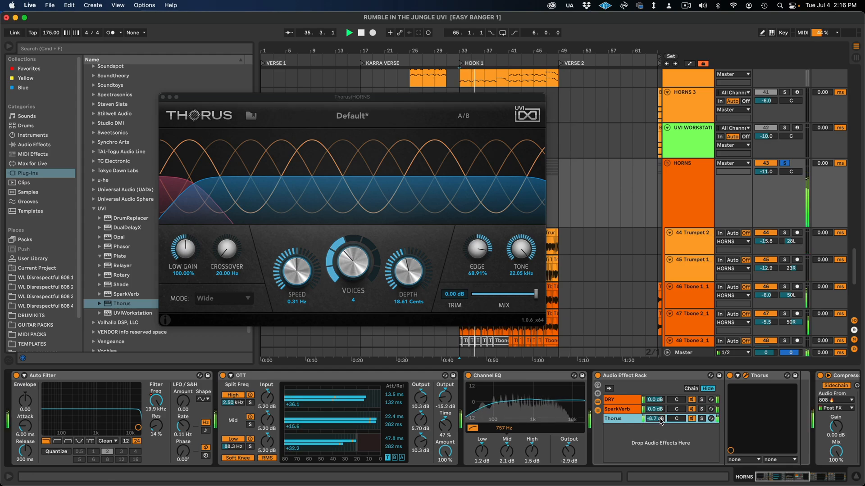
# Set Thorus's speed to 0.18 Hz, its depth to 18.86 cents and its voices to 5 during playback
pyautogui.moveTo(300, 272)
pyautogui.mouseDown()
pyautogui.moveTo(299, 306)
pyautogui.moveTo(301, 280)
pyautogui.mouseUp()
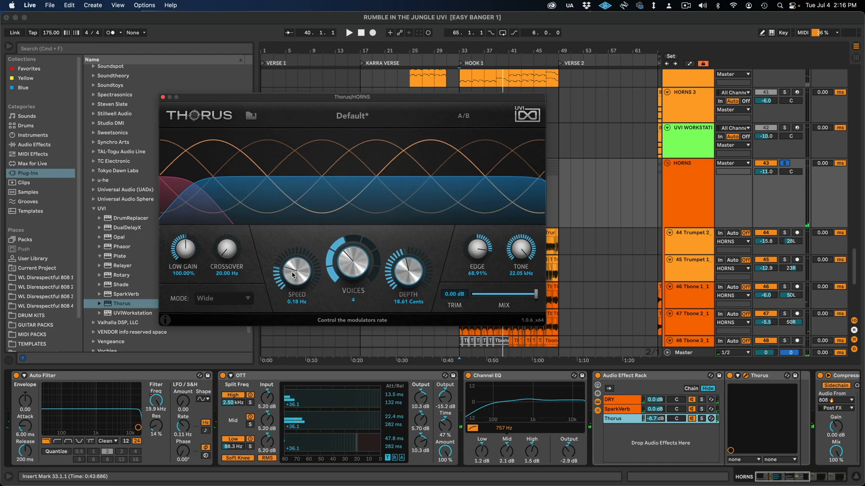
pyautogui.press('space')
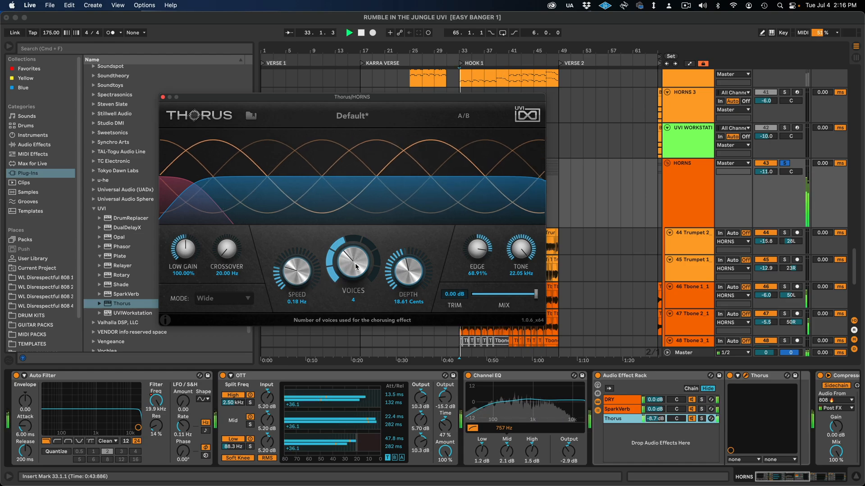
pyautogui.moveTo(407, 274); pyautogui.dragTo(406, 227)
pyautogui.moveTo(408, 268); pyautogui.dragTo(373, 260)
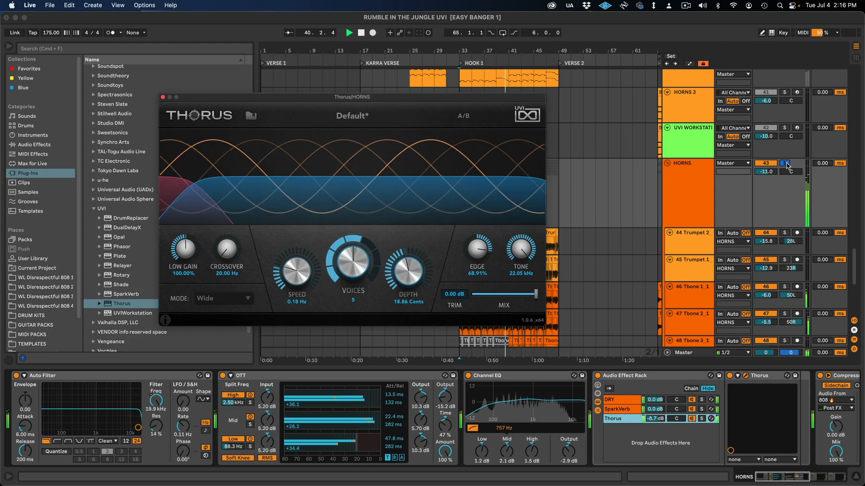
# Unsolo HORNS to check the effect rack in the full mix, and set the Thorus chain's volume to -8.4 dB
pyautogui.click(786, 165)
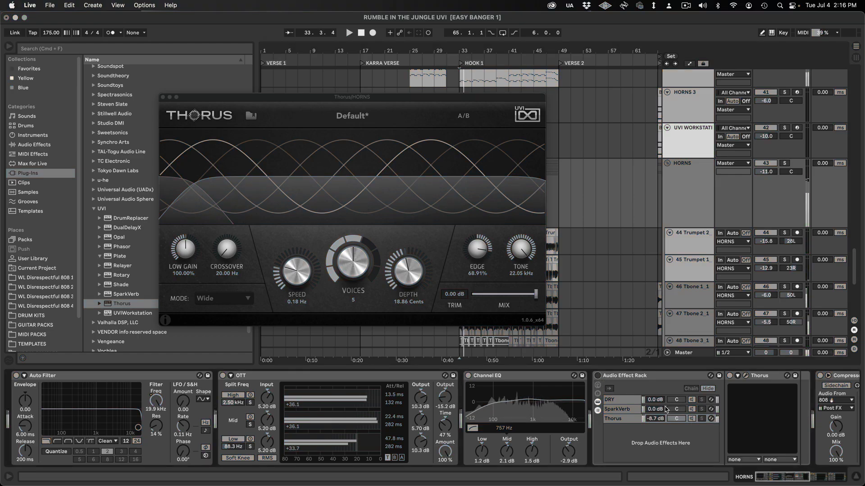
pyautogui.click(598, 375)
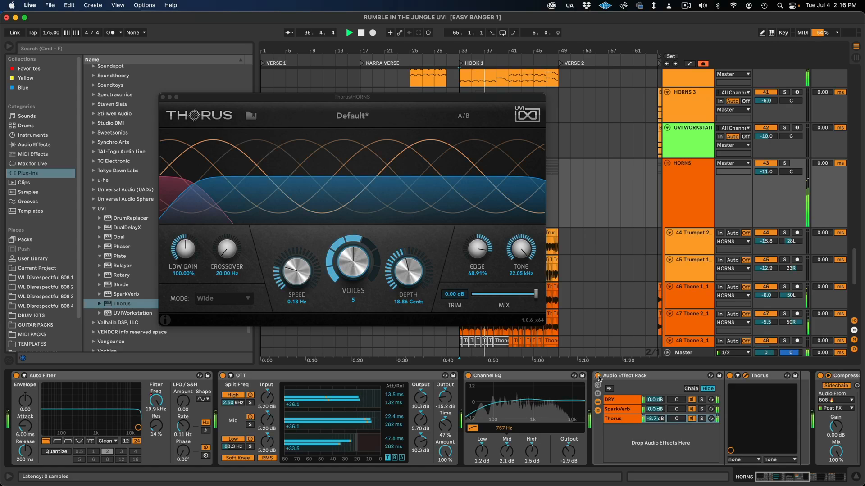
pyautogui.click(656, 419)
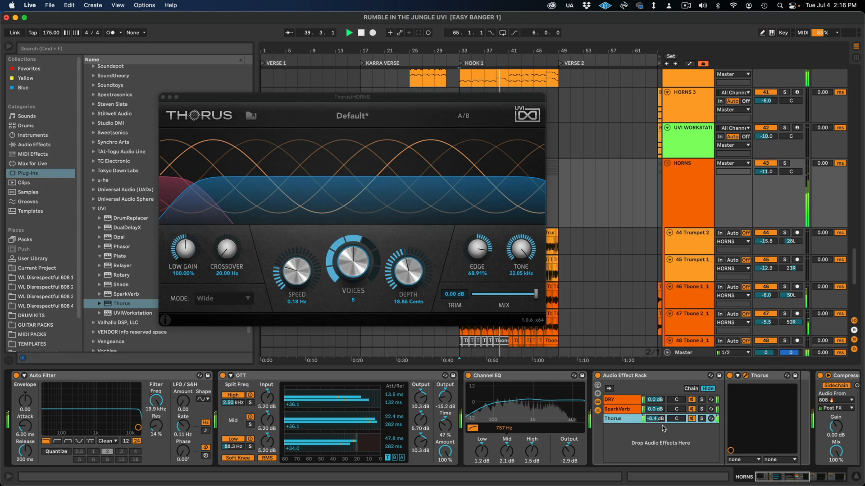